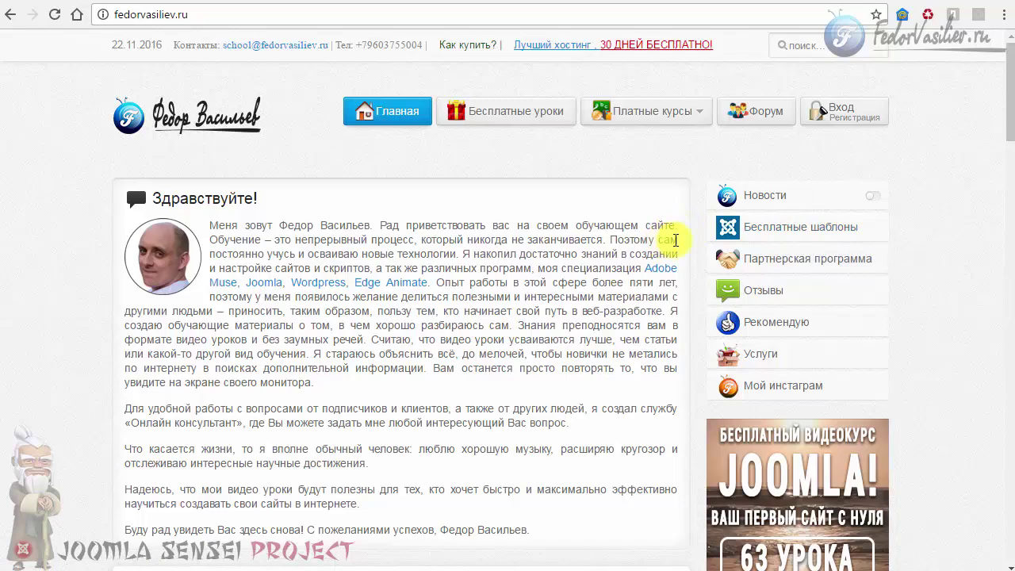
Open 'Бесплатные шаблоны' on fedorvasiliev.ru and browse template thumbnails like JF Connecto and LT Strategy.
left_click(857, 229)
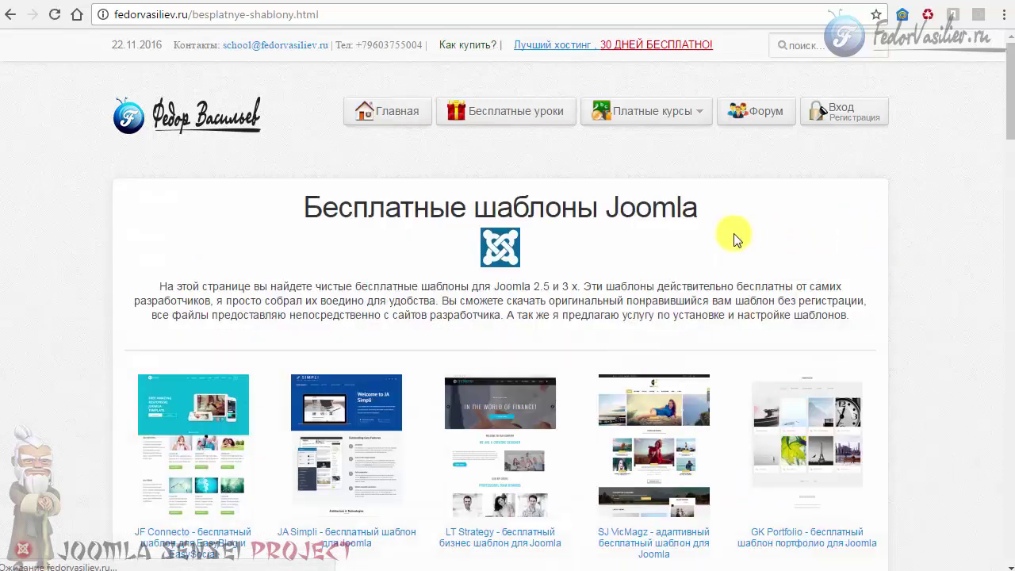
scroll(734, 234, "down", 10)
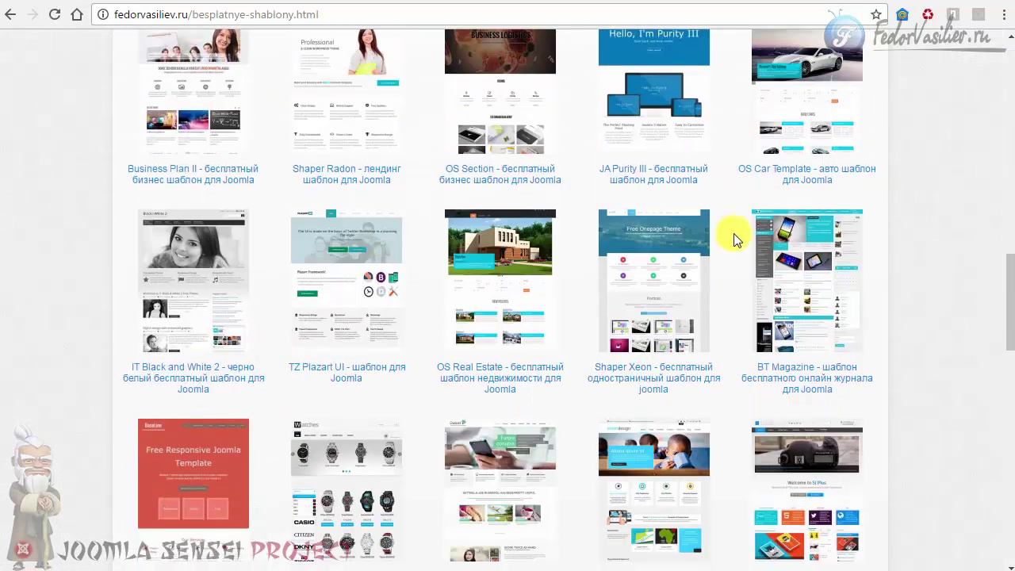
scroll(734, 233, "up", 10)
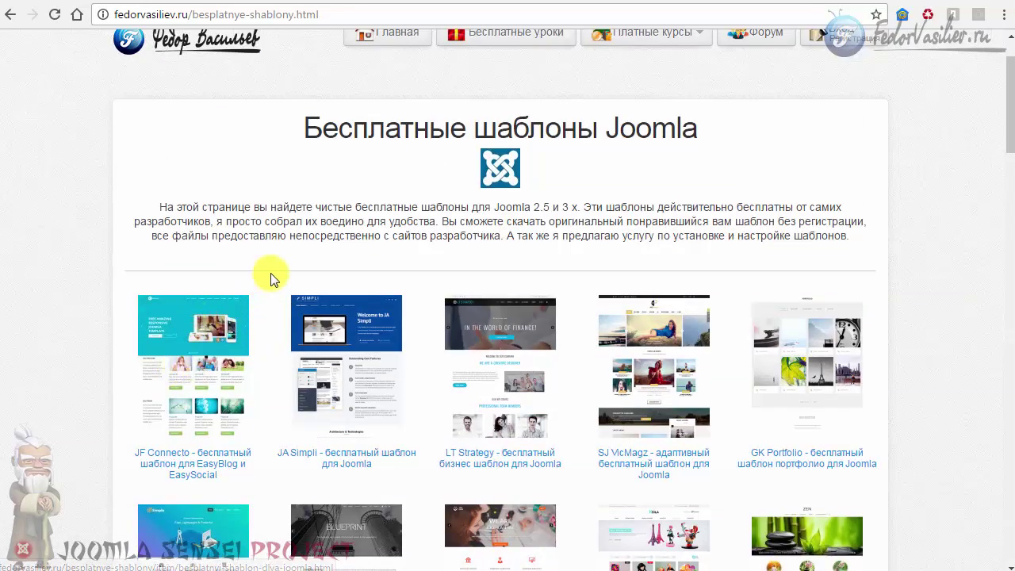
scroll(271, 280, "up", 1)
scroll(270, 279, "down", 17)
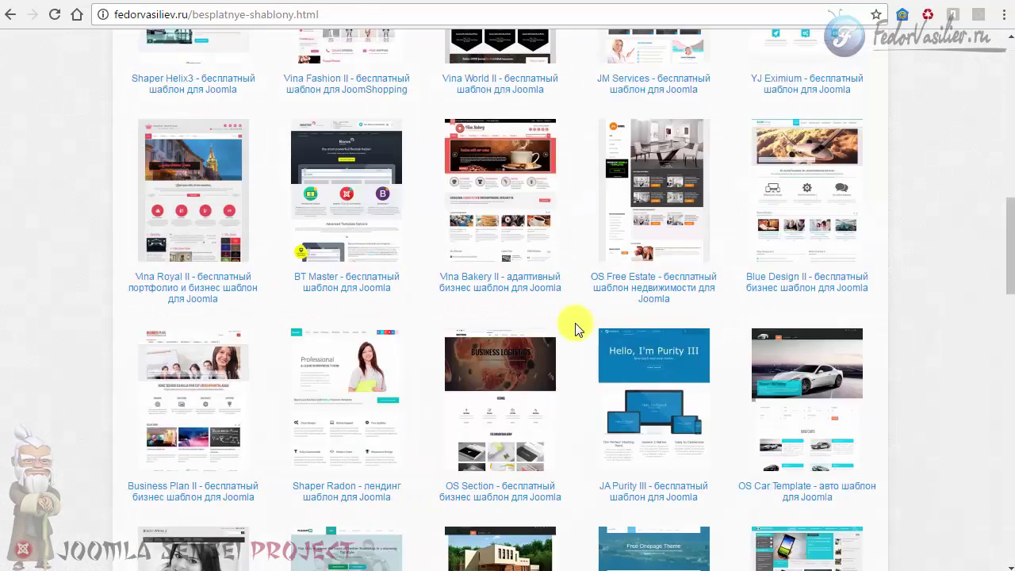
scroll(310, 370, "up", 12)
scroll(310, 370, "up", 5)
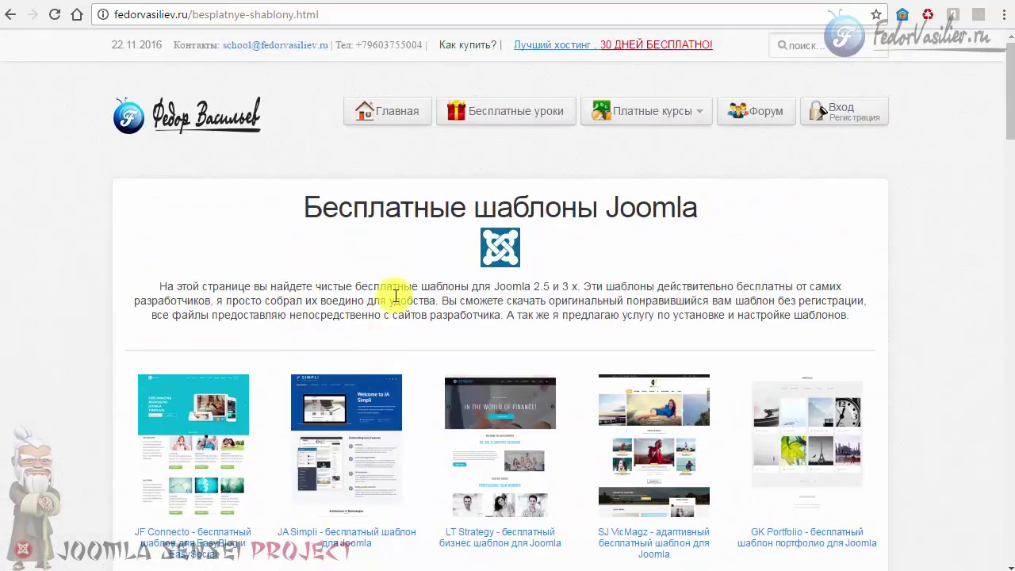
scroll(379, 252, "down", 4)
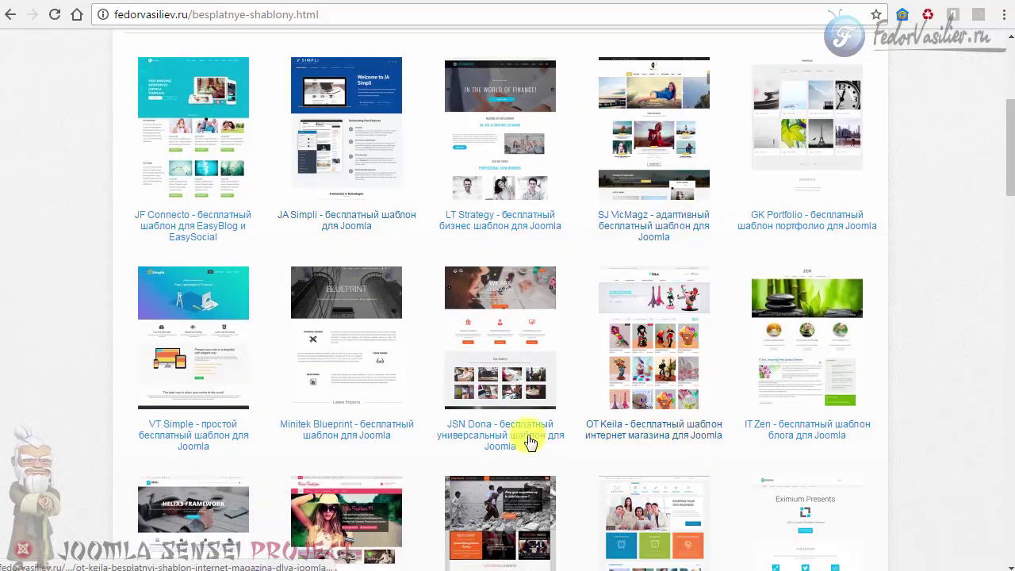
scroll(526, 435, "up", 4)
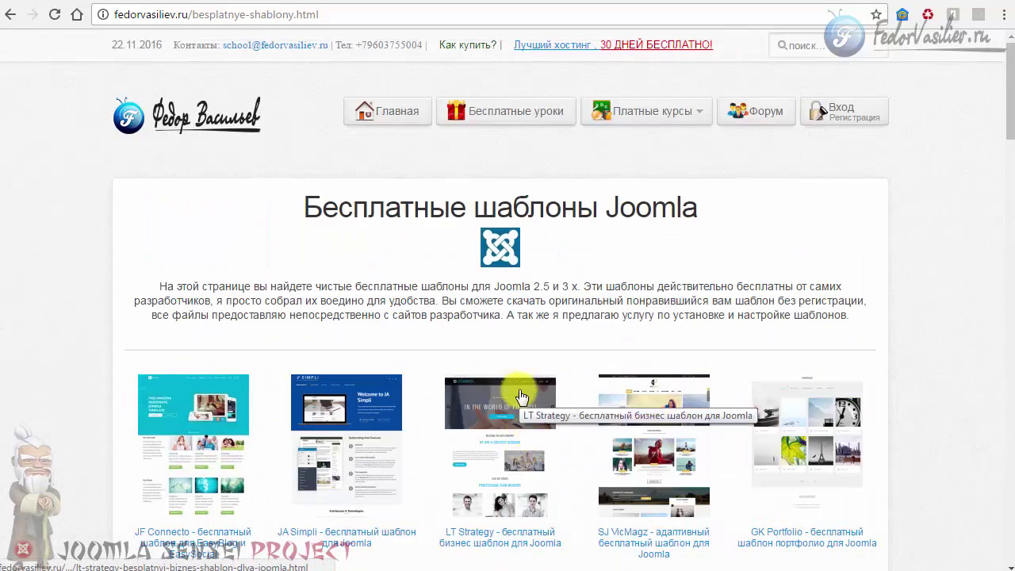
Open the registration form via 'Вход / Регистрация' and 'Ещё нет учётной записи?'.
left_click(842, 109)
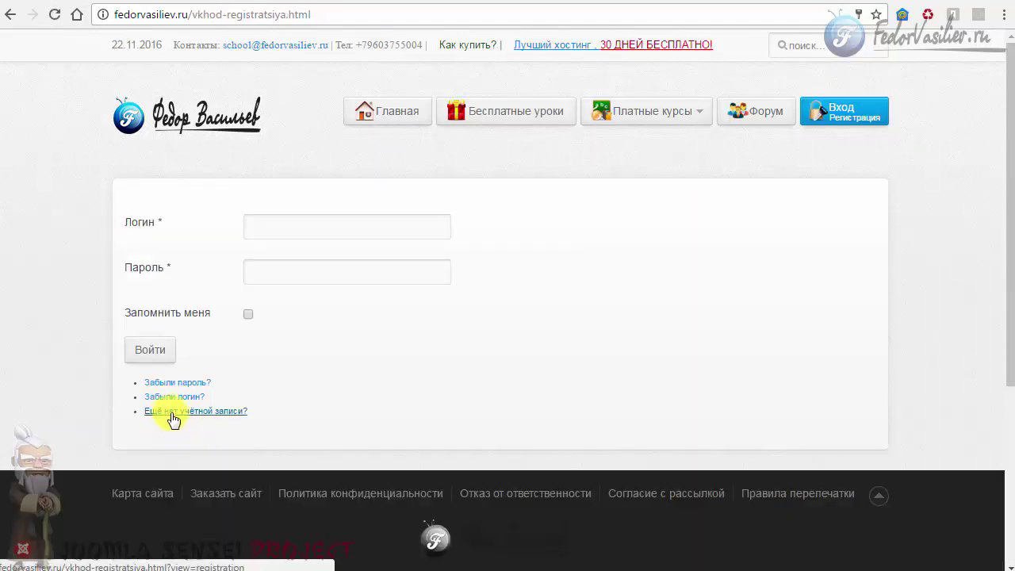
left_click(159, 412)
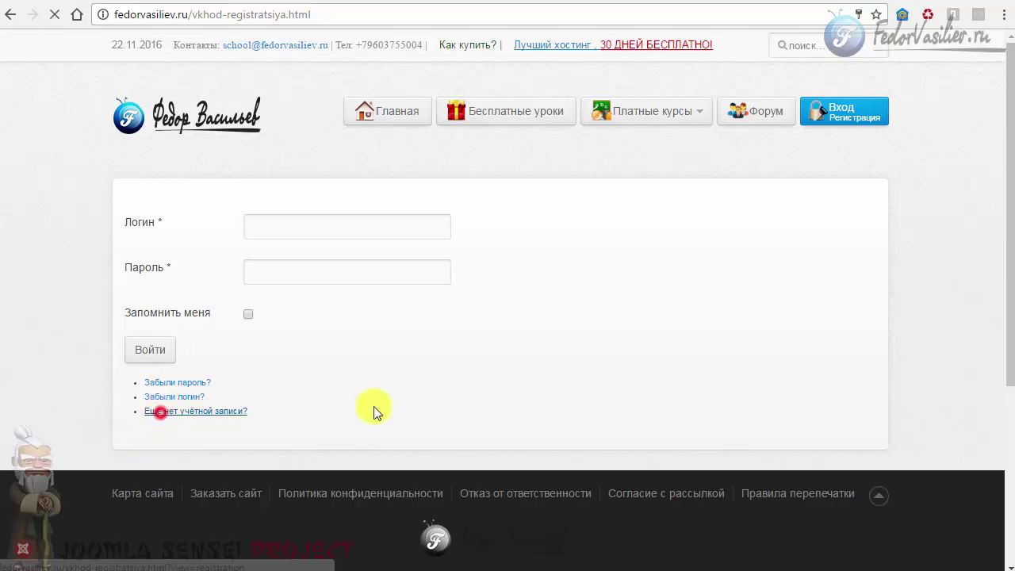
scroll(399, 405, "down", 3)
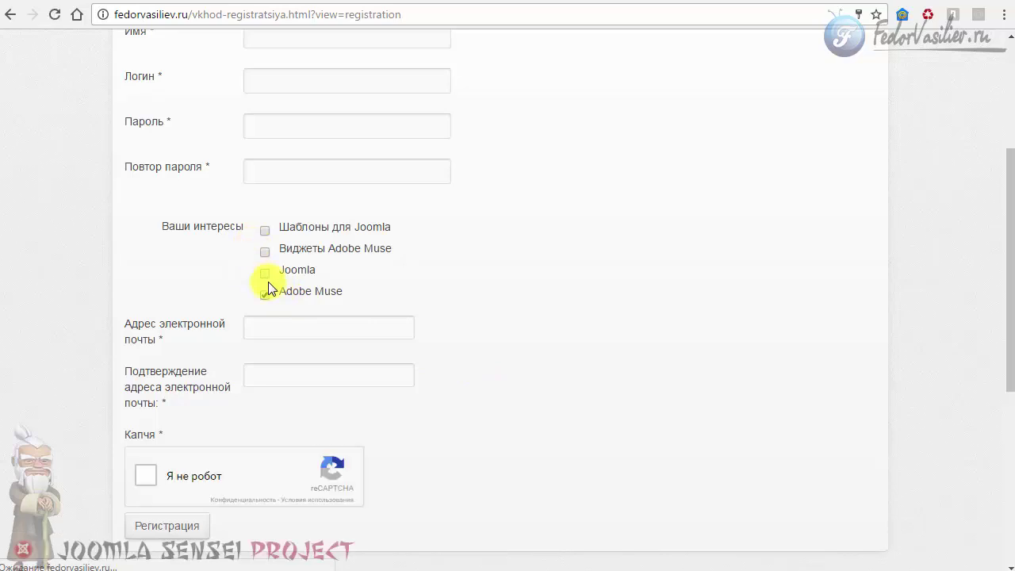
scroll(267, 281, "up", 1)
scroll(235, 361, "down", 4)
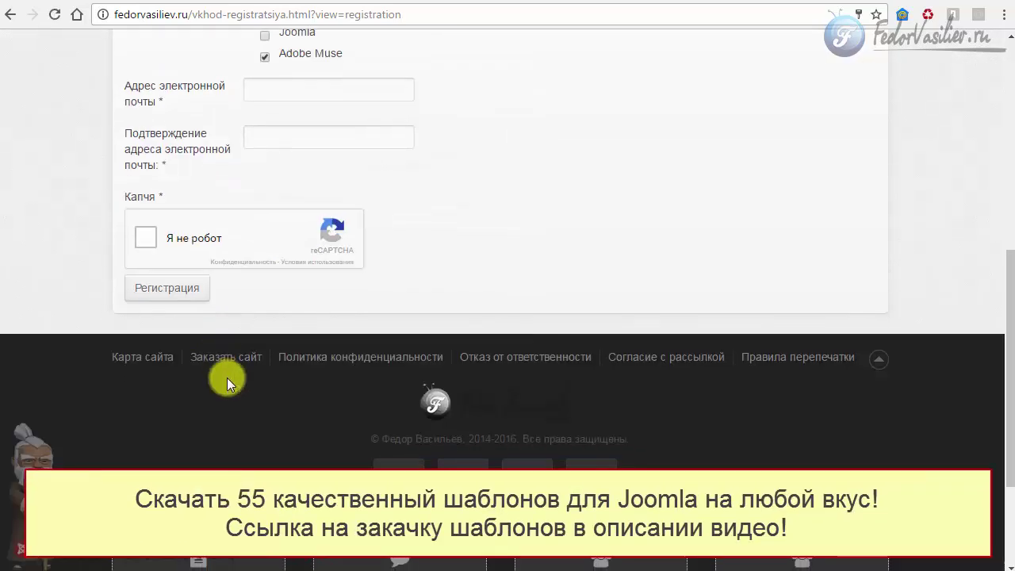
scroll(442, 357, "up", 4)
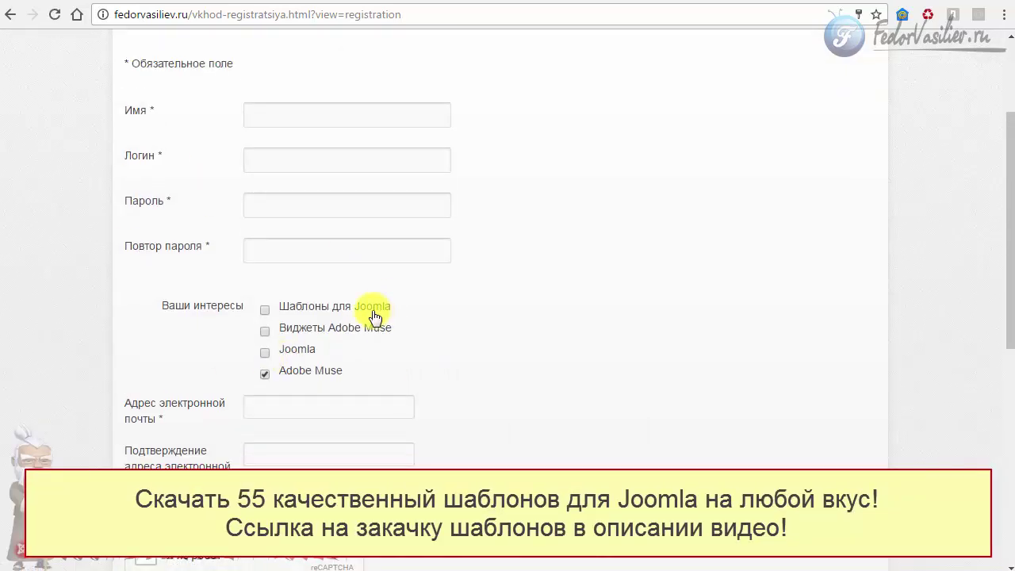
Swap the Adobe Muse interest for 'Шаблоны для Joomla' on the registration form.
left_click(259, 373)
left_click(265, 373)
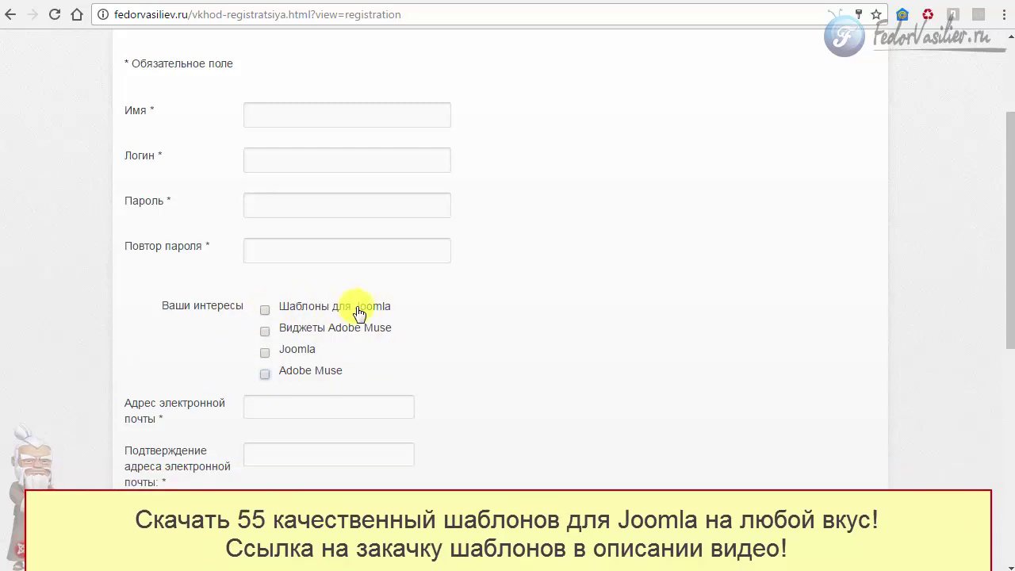
left_click(265, 310)
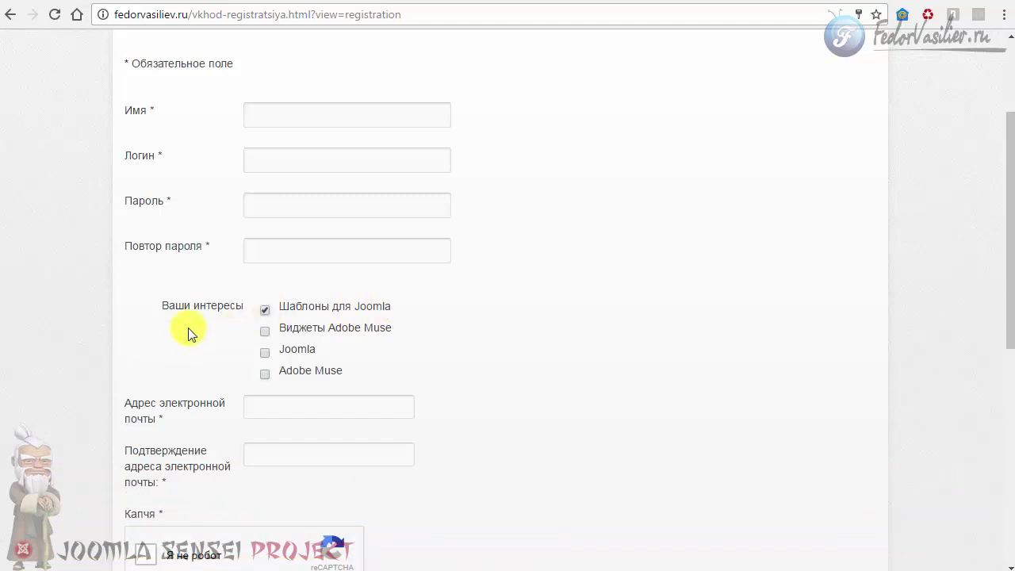
scroll(369, 325, "up", 2)
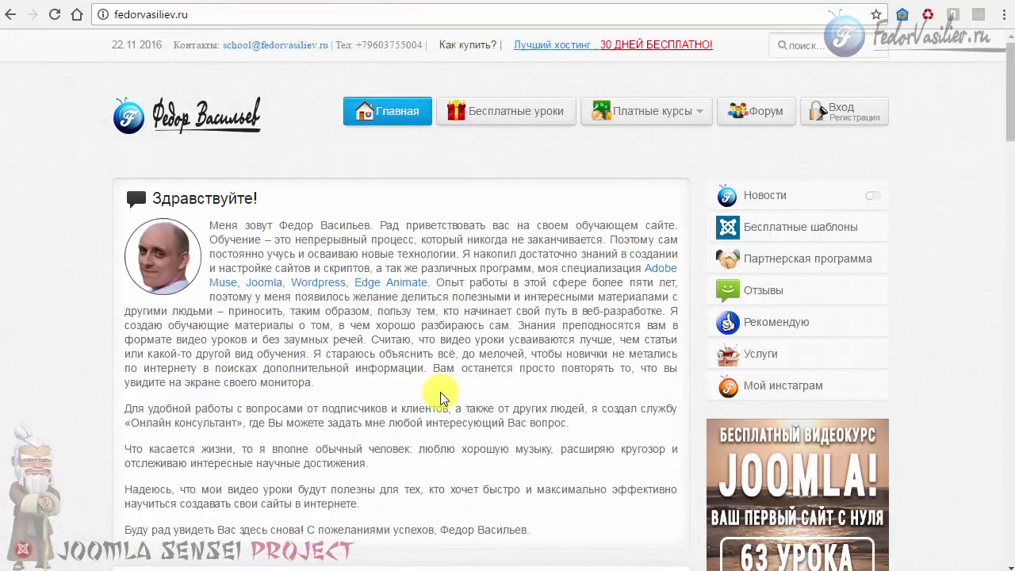
Return to the free Joomla templates gallery and scroll through its listings.
left_click(762, 227)
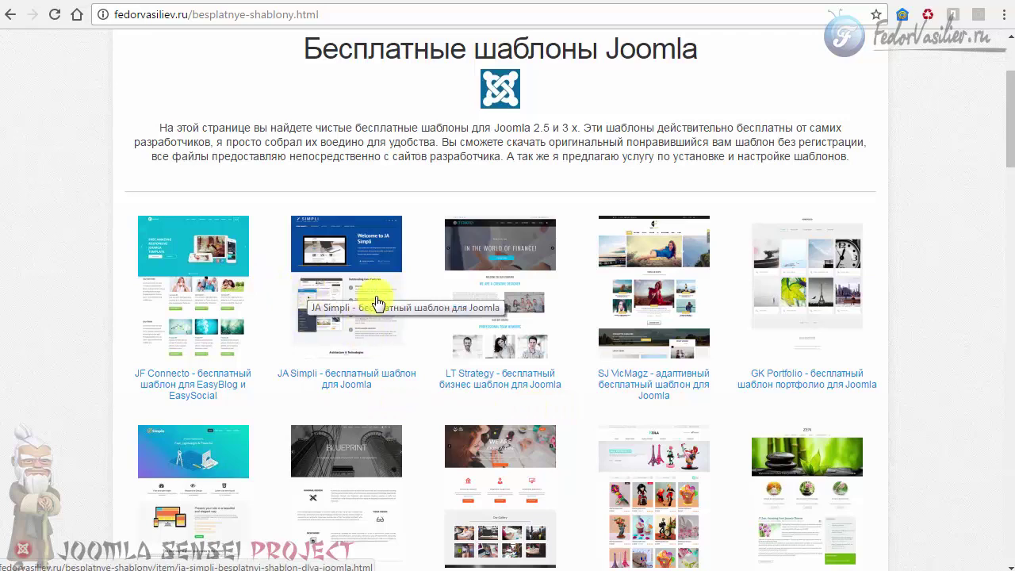
scroll(433, 315, "up", 2)
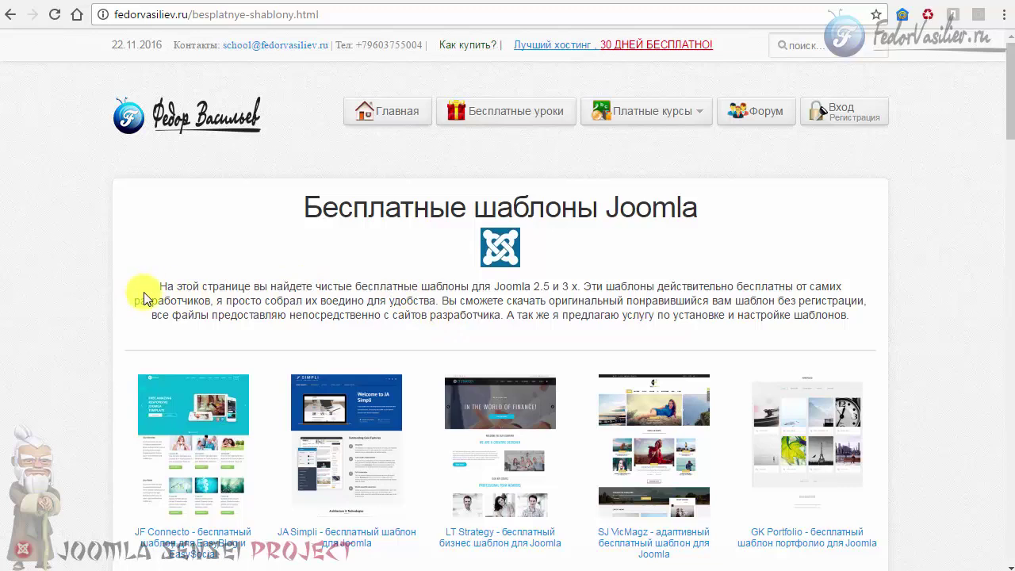
scroll(246, 279, "down", 2)
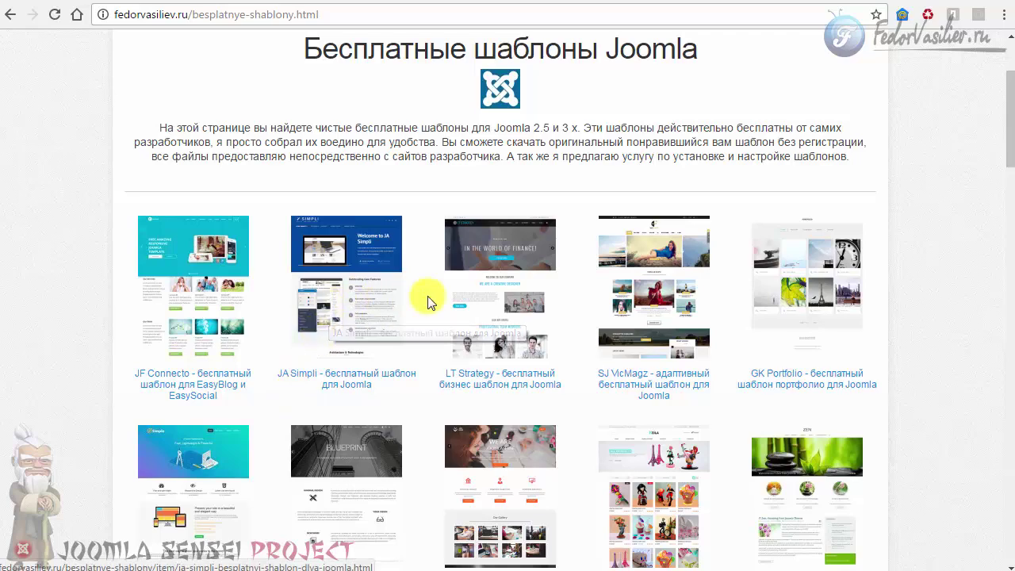
scroll(428, 296, "down", 4)
scroll(428, 296, "up", 5)
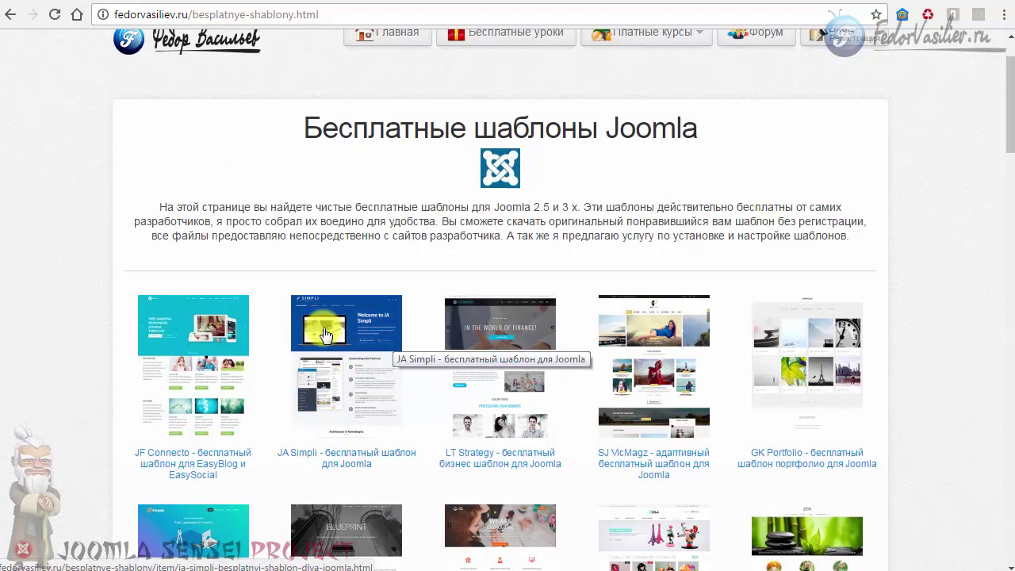
scroll(325, 335, "up", 1)
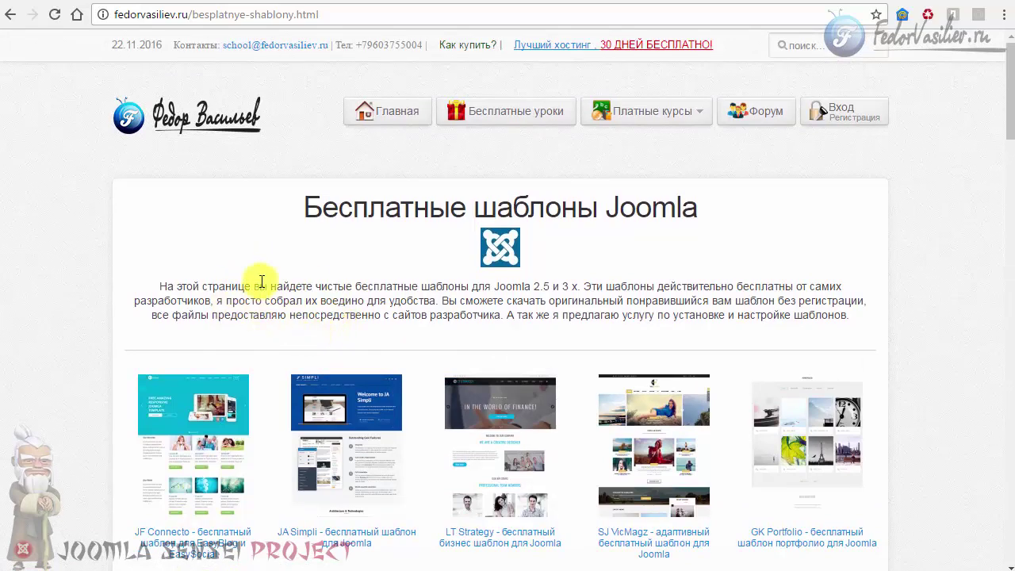
scroll(266, 283, "down", 3)
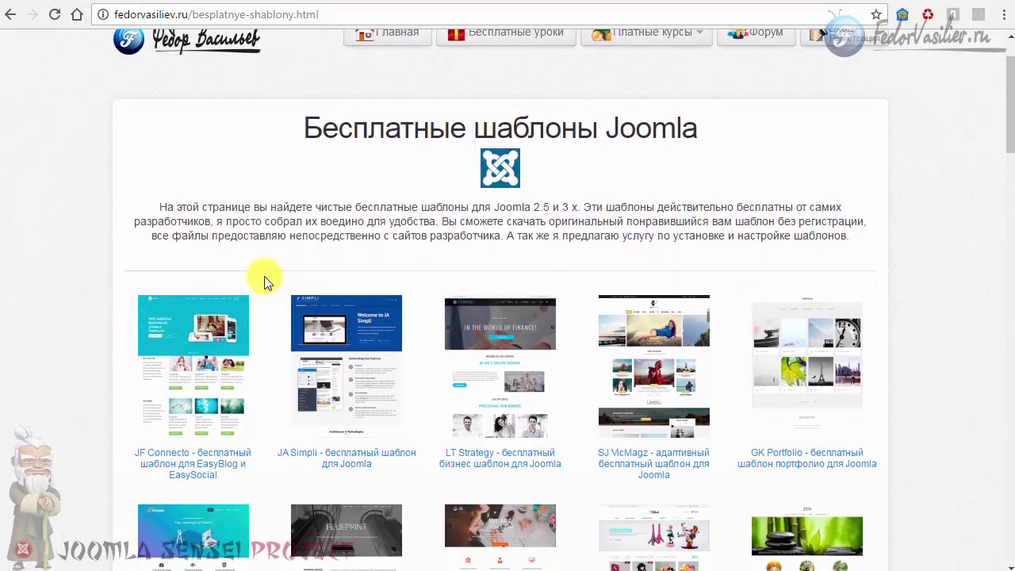
scroll(551, 280, "up", 3)
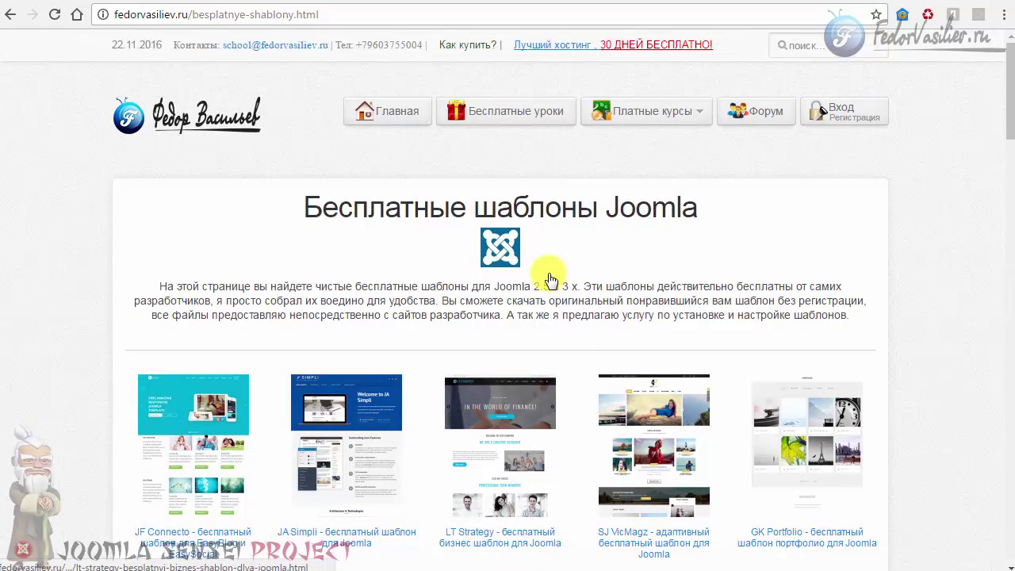
scroll(327, 294, "down", 5)
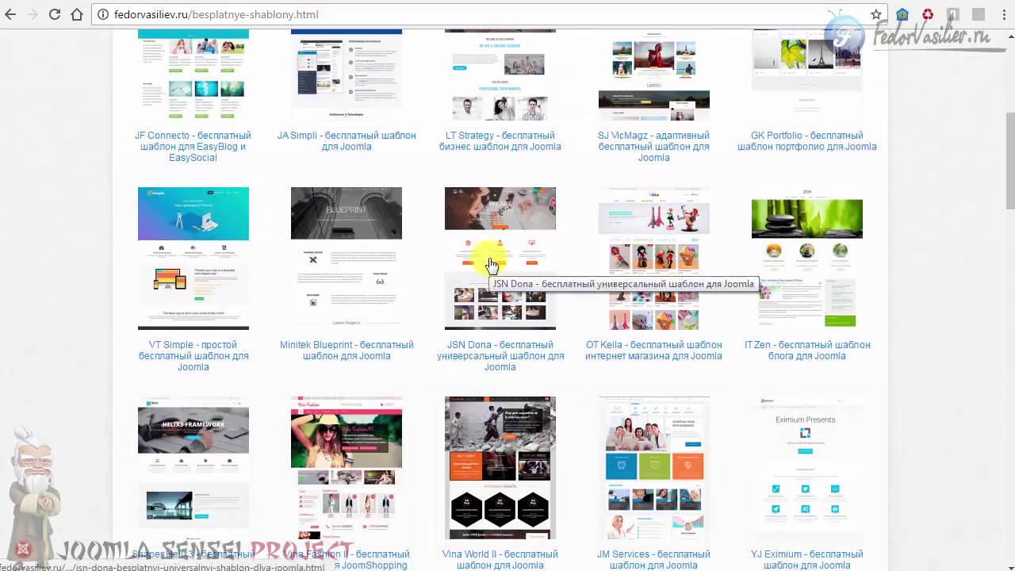
scroll(488, 278, "up", 5)
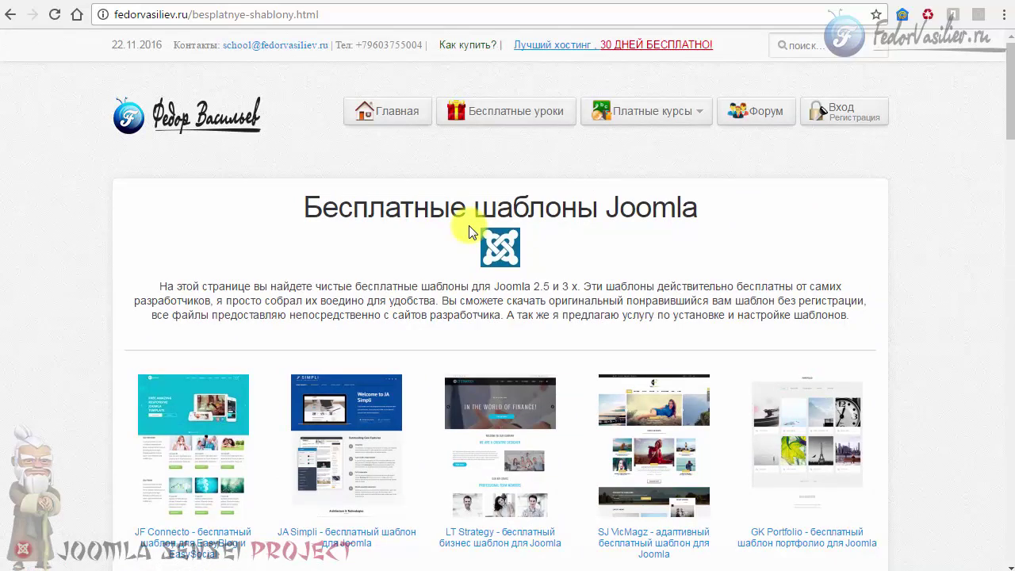
scroll(468, 225, "down", 4)
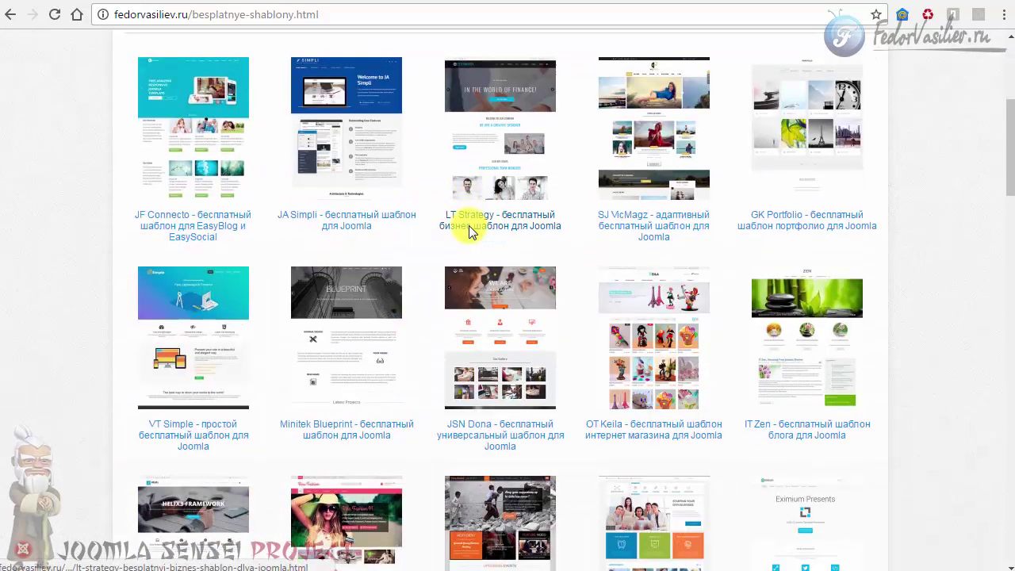
scroll(469, 225, "up", 2)
scroll(249, 274, "down", 10)
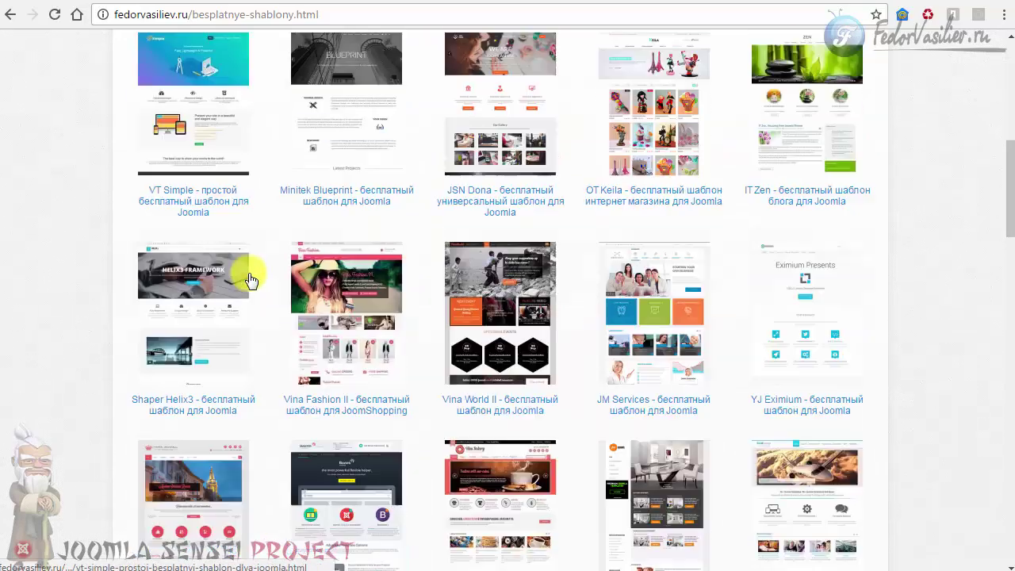
scroll(249, 279, "down", 4)
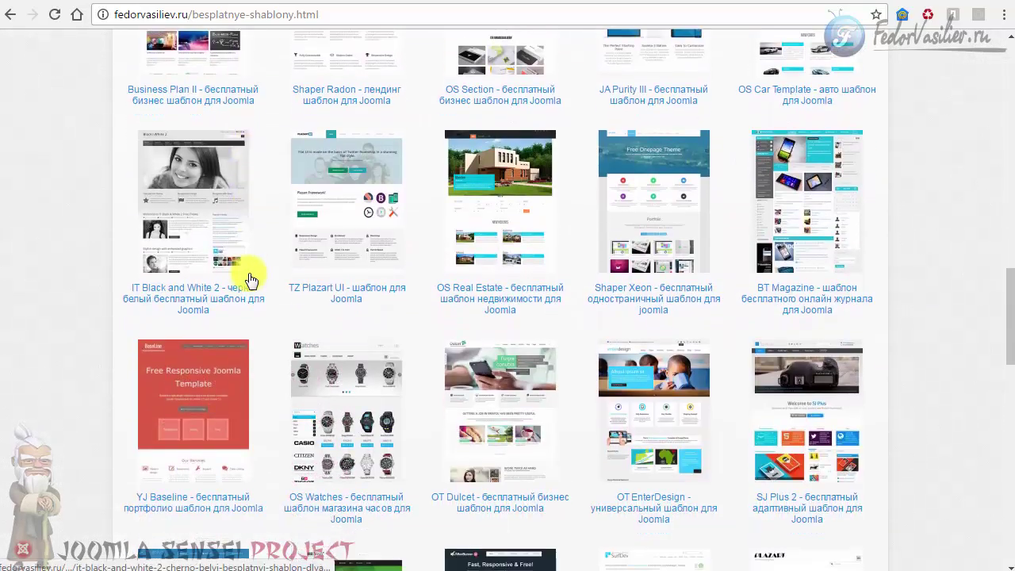
scroll(249, 279, "up", 3)
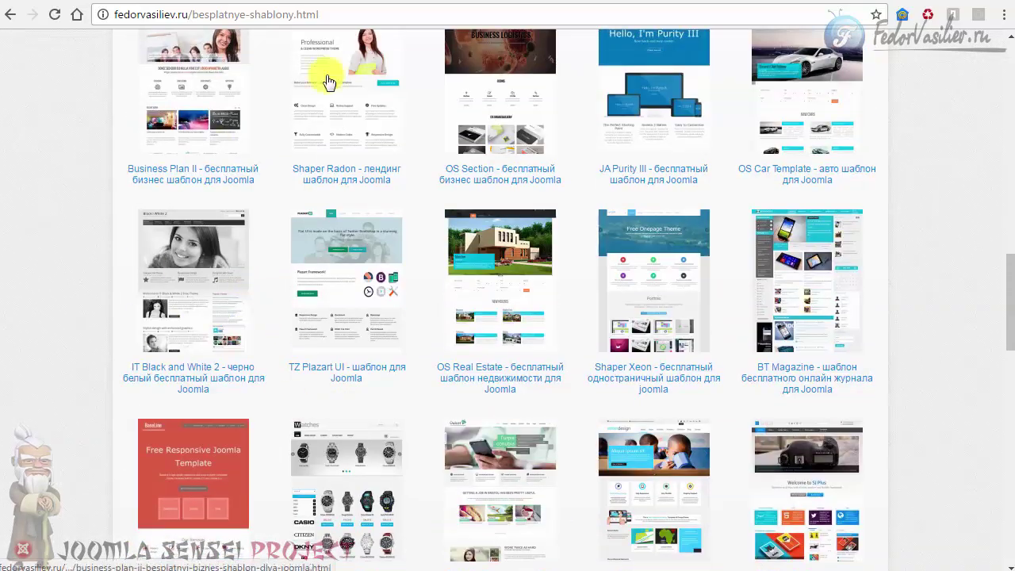
scroll(580, 333, "up", 1)
scroll(579, 333, "up", 8)
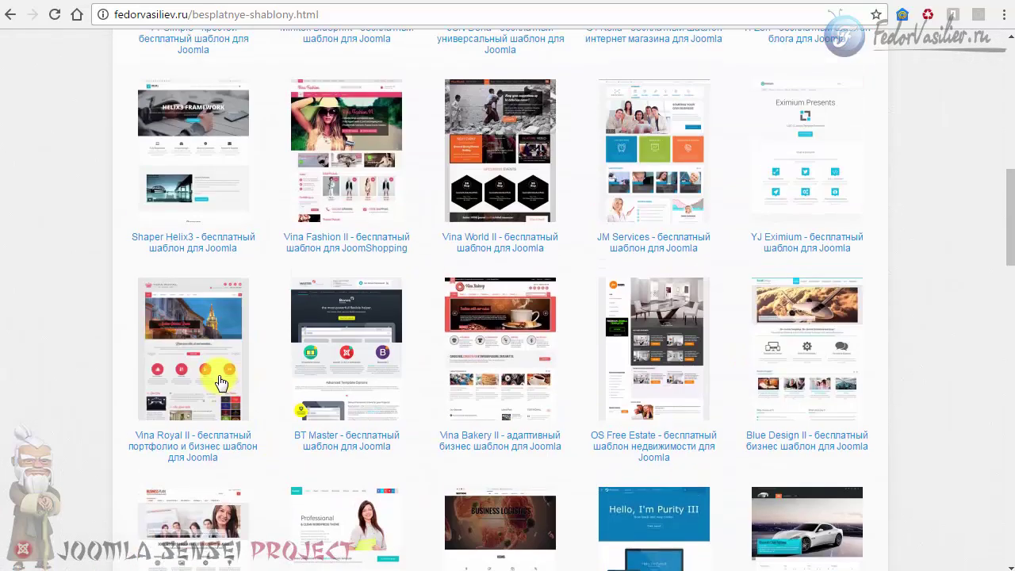
scroll(242, 286, "up", 4)
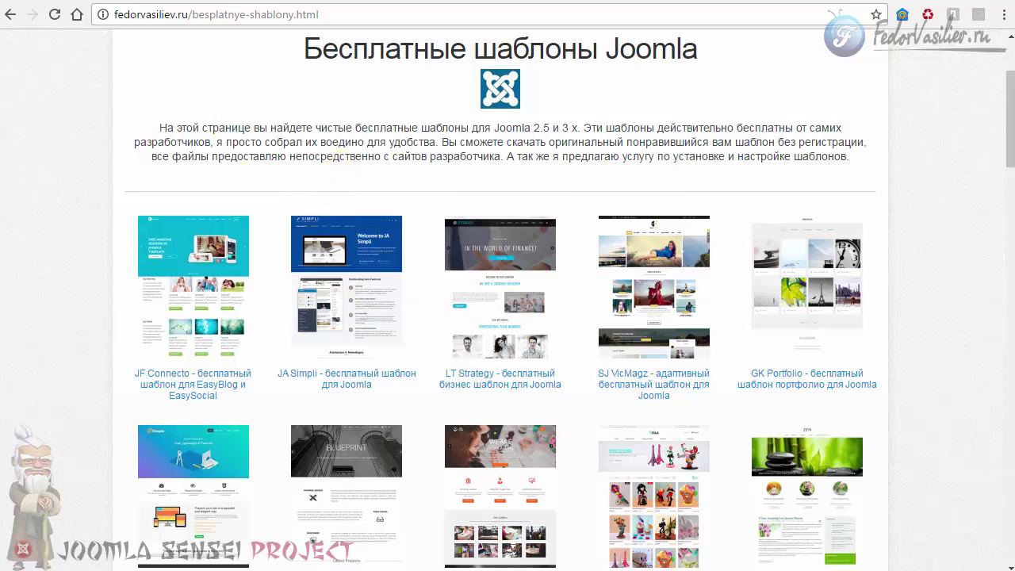
Open the JA Simpli template page from its thumbnail.
left_click(424, 154)
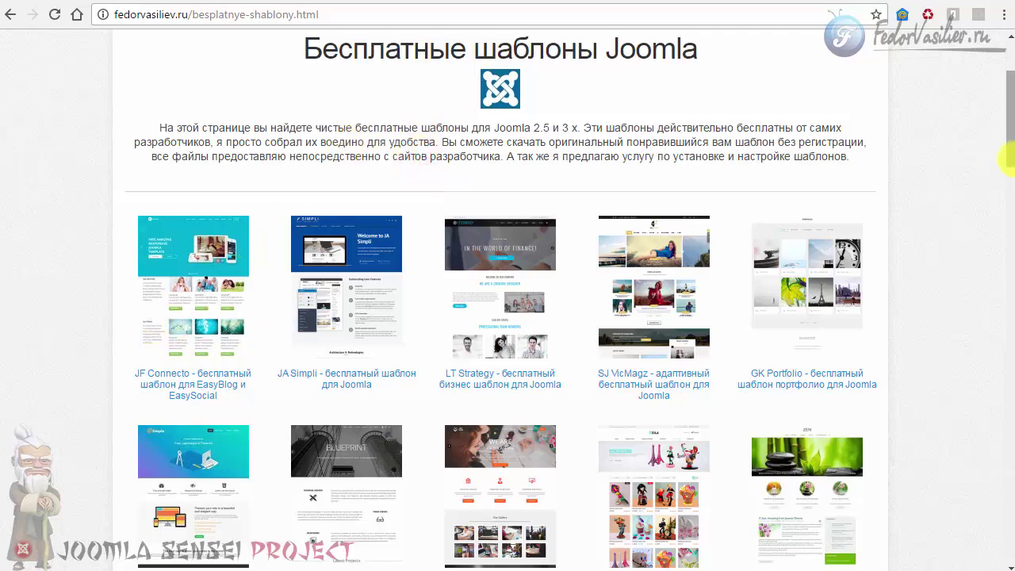
left_click_drag(1011, 158, 1004, 143)
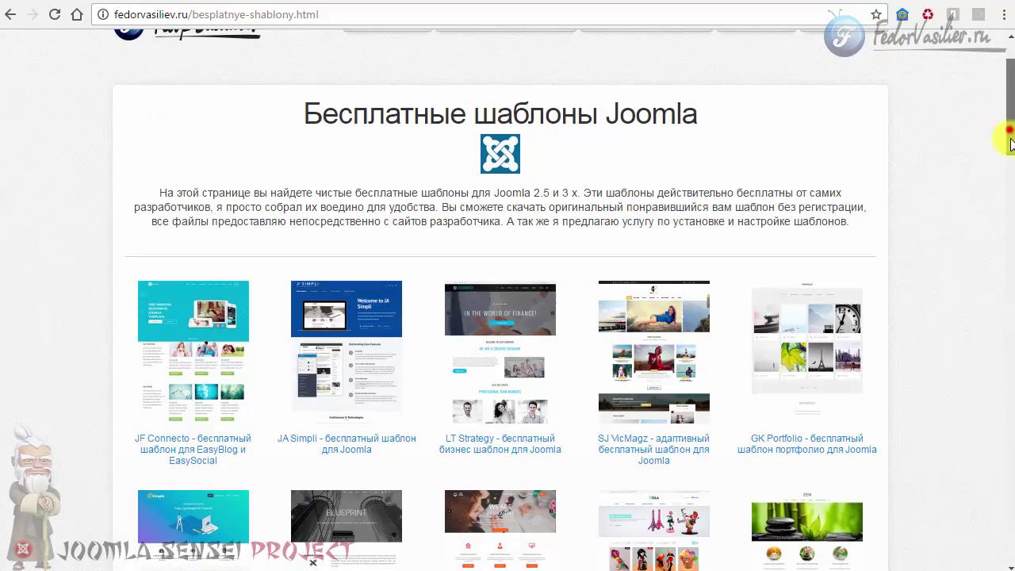
left_click_drag(1011, 143, 1011, 186)
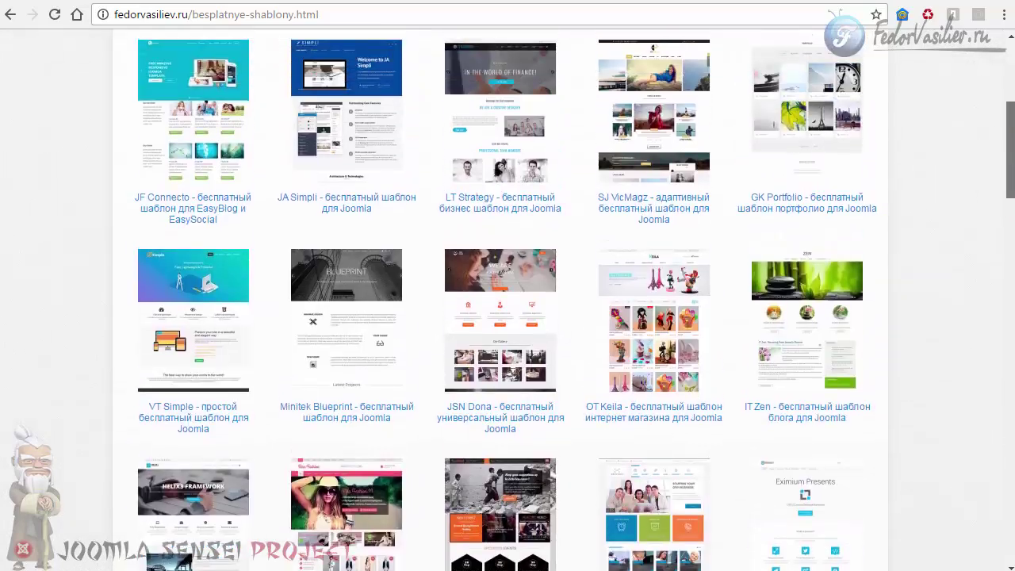
scroll(507, 301, "up", 2)
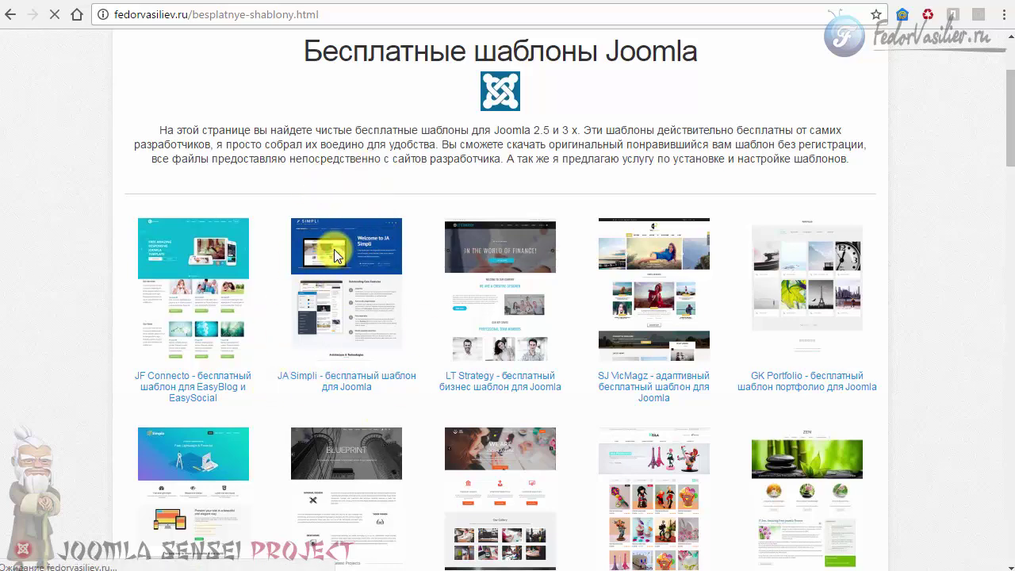
Scroll through the JA Simpli page on fedorvasiliev.ru, down to its comment box.
scroll(334, 252, "down", 3)
scroll(334, 253, "down", 5)
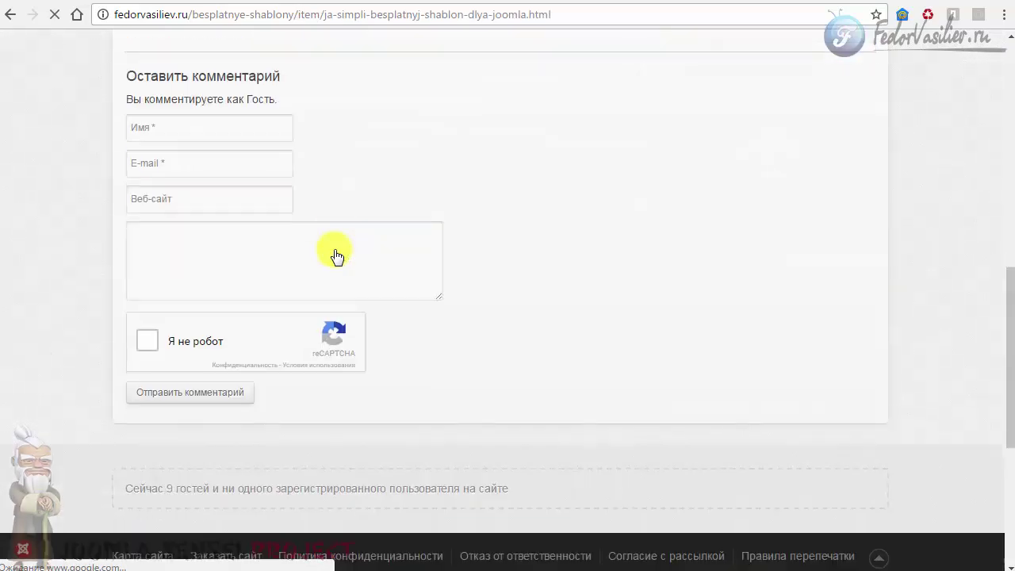
left_click(236, 251)
scroll(322, 434, "up", 3)
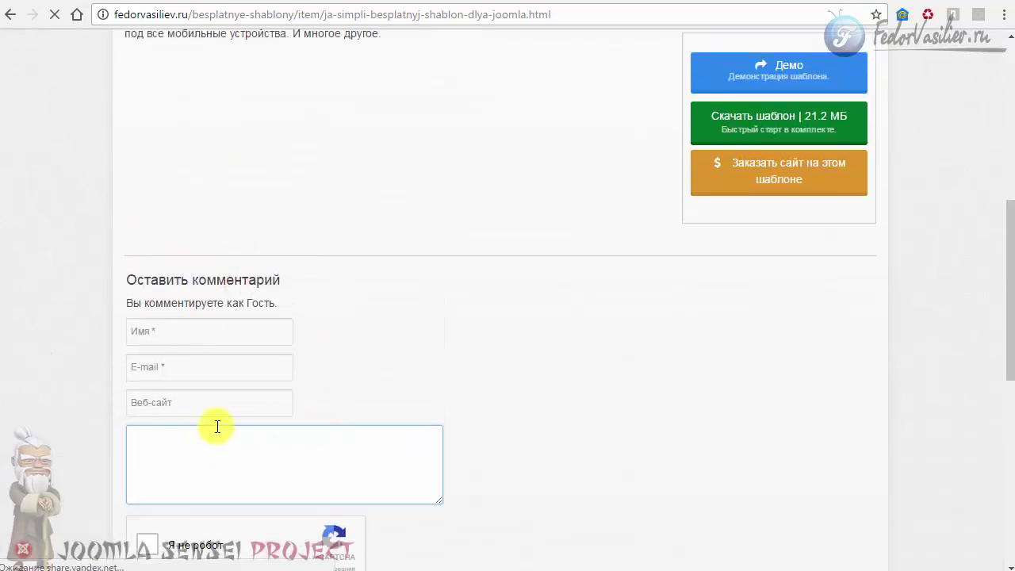
scroll(388, 398, "up", 5)
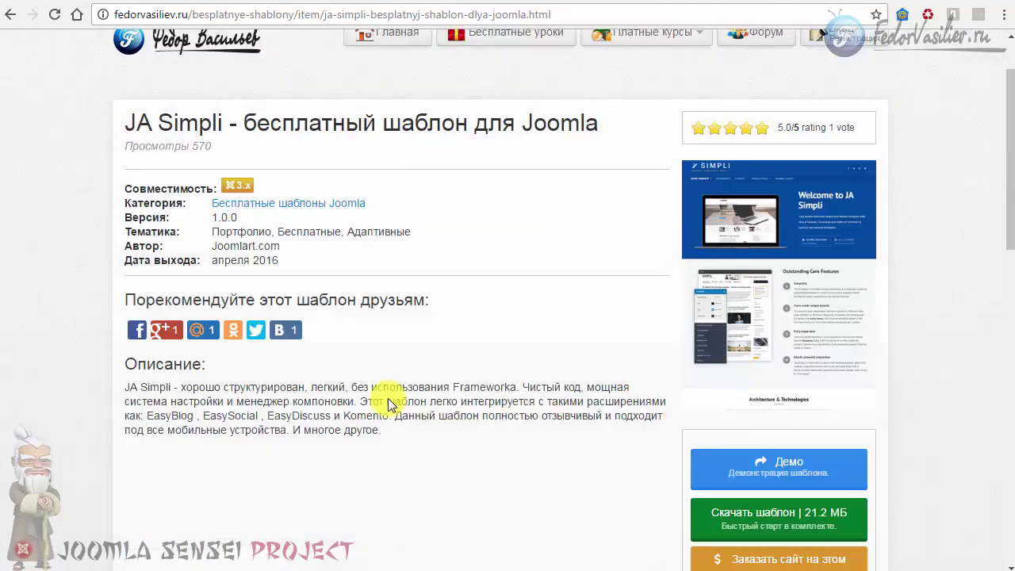
scroll(387, 402, "down", 6)
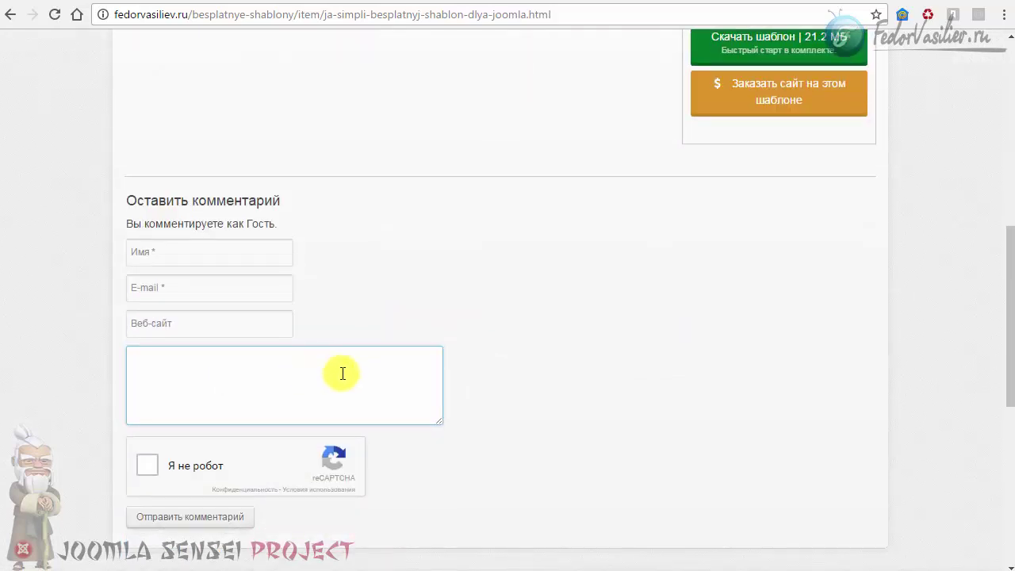
scroll(364, 322, "up", 6)
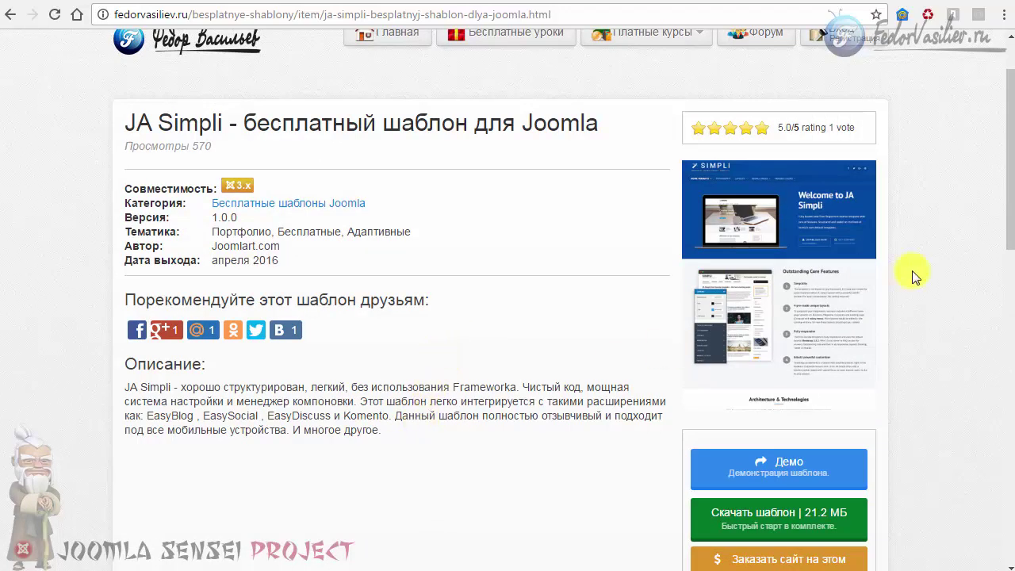
scroll(730, 270, "down", 2)
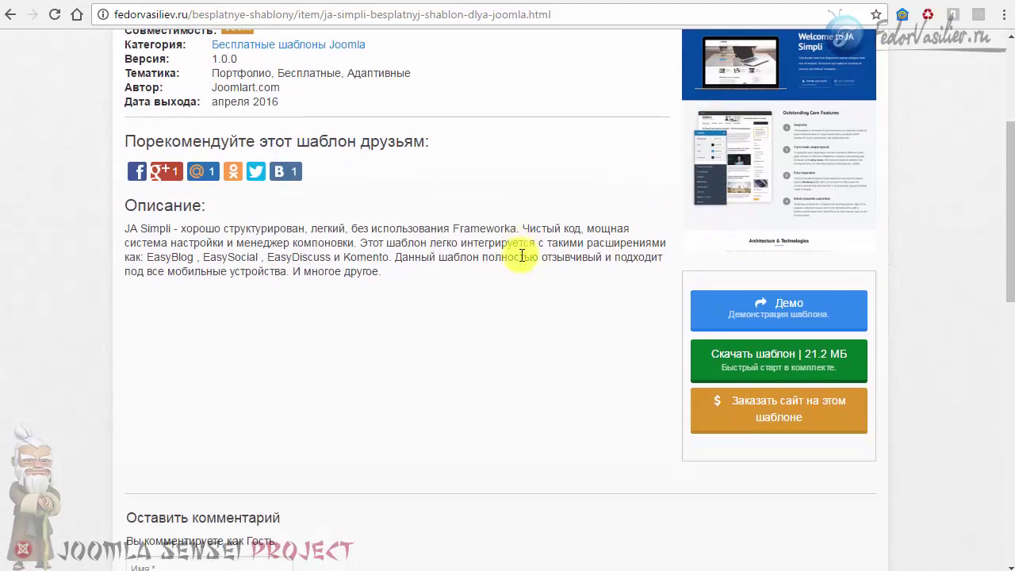
scroll(522, 254, "up", 2)
scroll(522, 255, "up", 1)
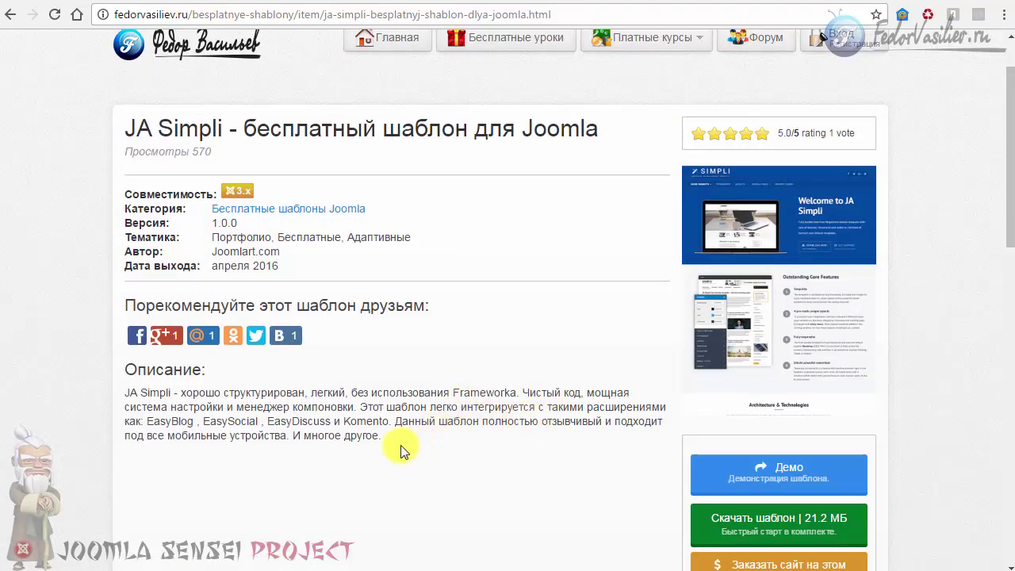
left_click_drag(401, 446, 337, 408)
scroll(345, 397, "down", 2)
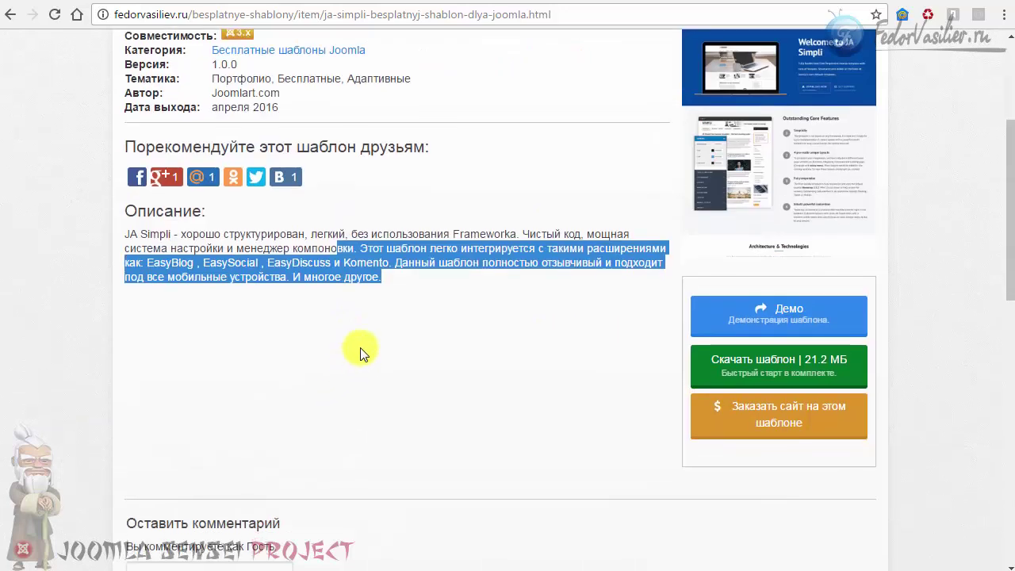
scroll(360, 347, "up", 2)
left_click(488, 421)
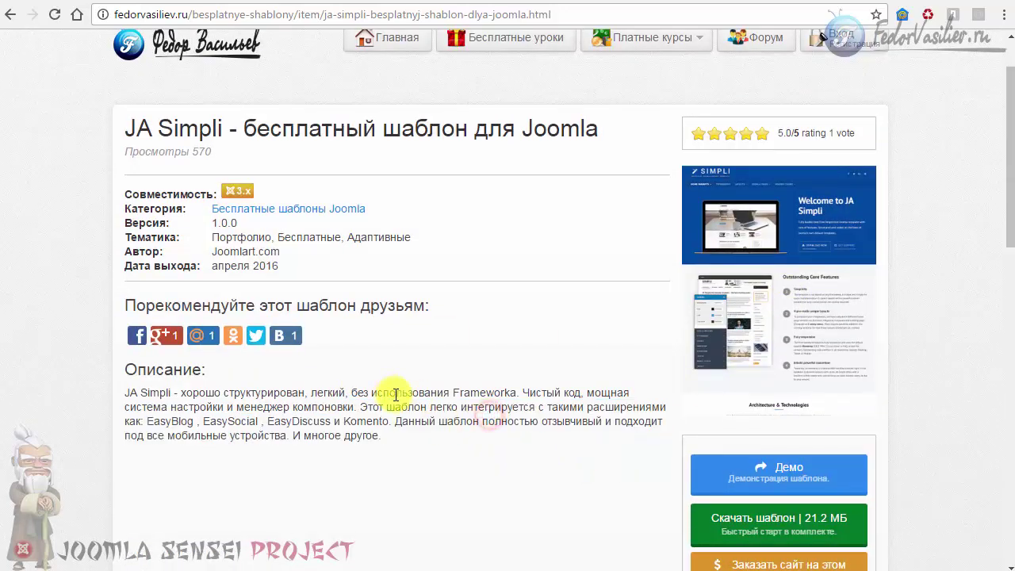
scroll(458, 389, "up", 1)
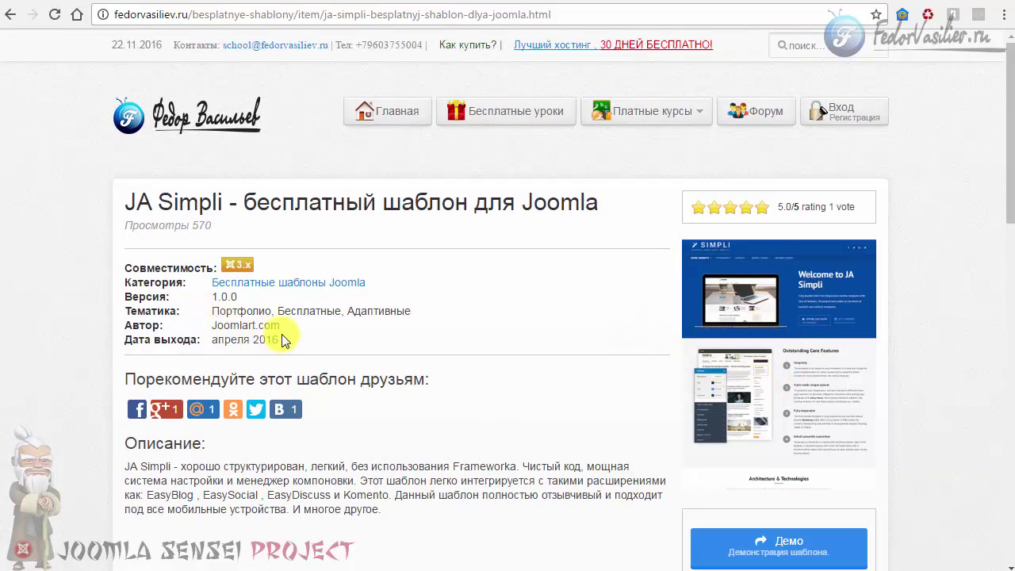
Highlight the JA Simpli details (Портфолио to апреля 2016) and description paragraph to read them.
left_click_drag(281, 339, 237, 311)
left_click(229, 338)
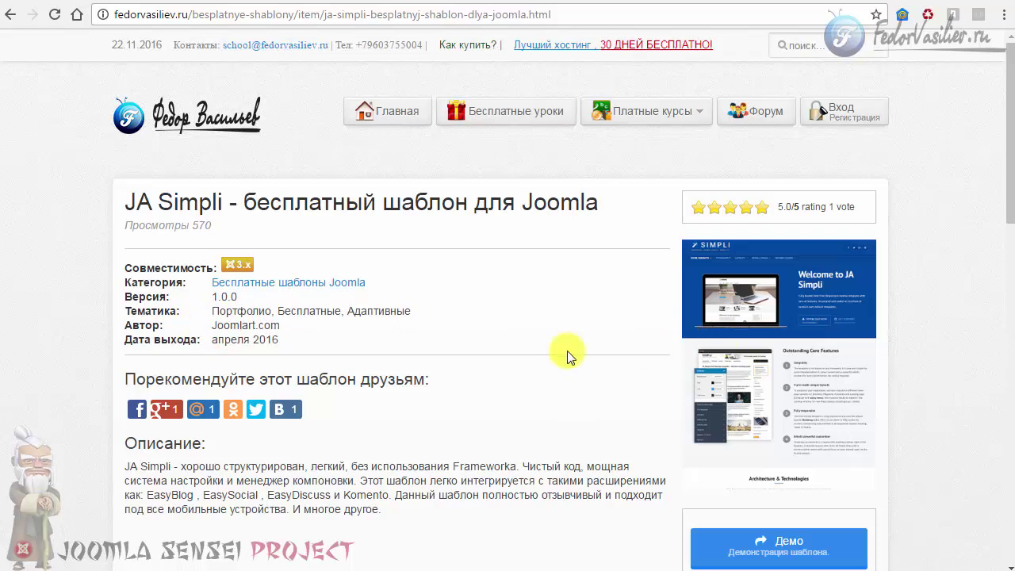
left_click_drag(282, 339, 271, 309)
left_click(224, 314)
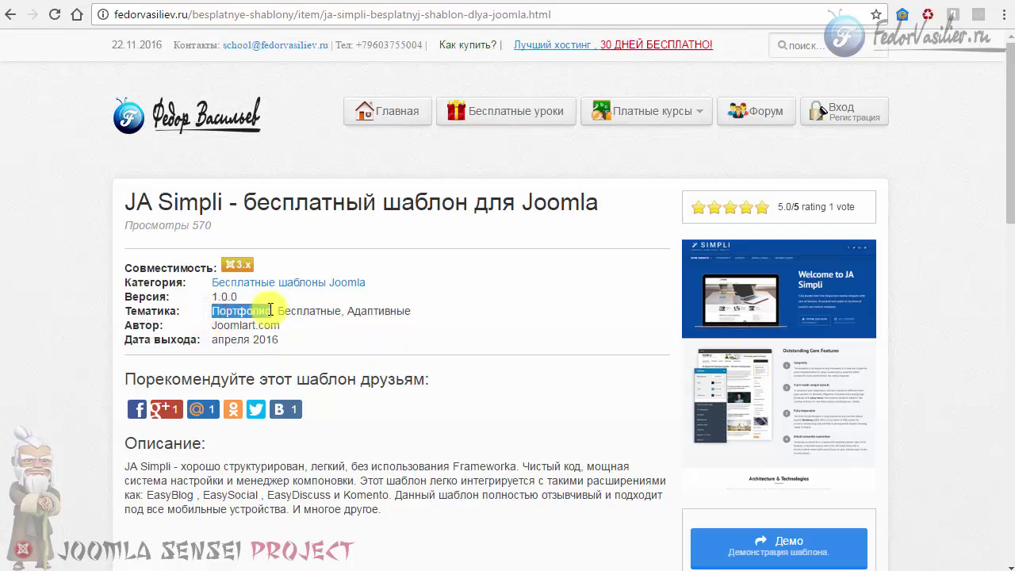
left_click(279, 309)
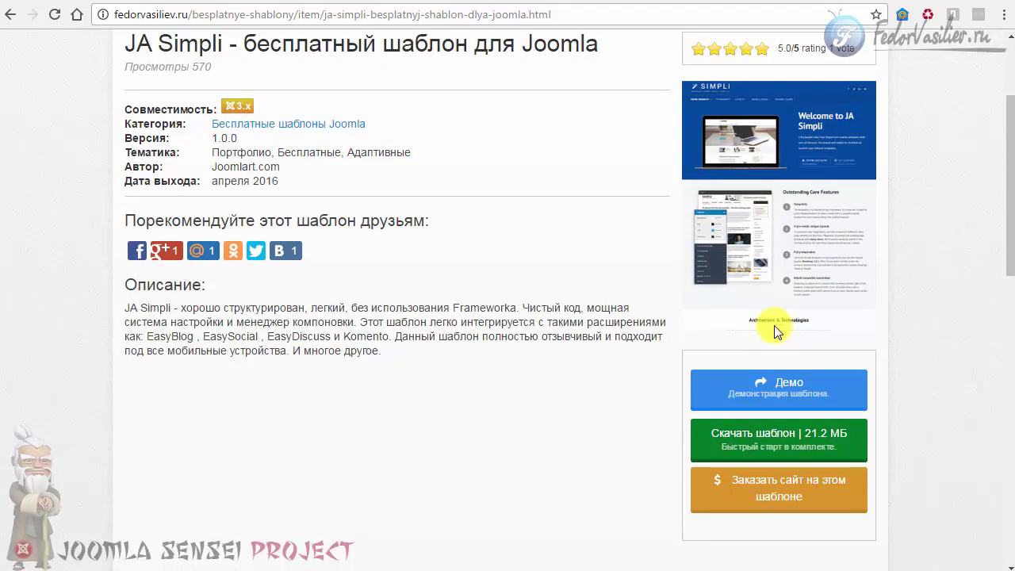
mouse_move(393, 353)
left_mouse_down()
mouse_move(130, 310)
mouse_move(222, 309)
mouse_move(224, 333)
mouse_move(375, 354)
mouse_move(136, 309)
left_mouse_up()
left_click(131, 308)
left_click(374, 354)
left_click(138, 309)
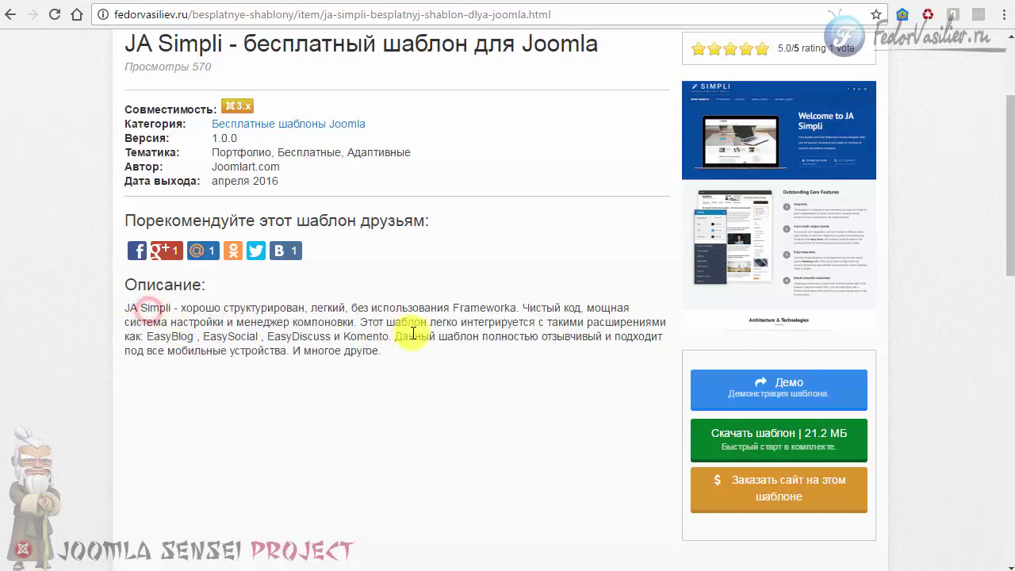
scroll(428, 337, "up", 2)
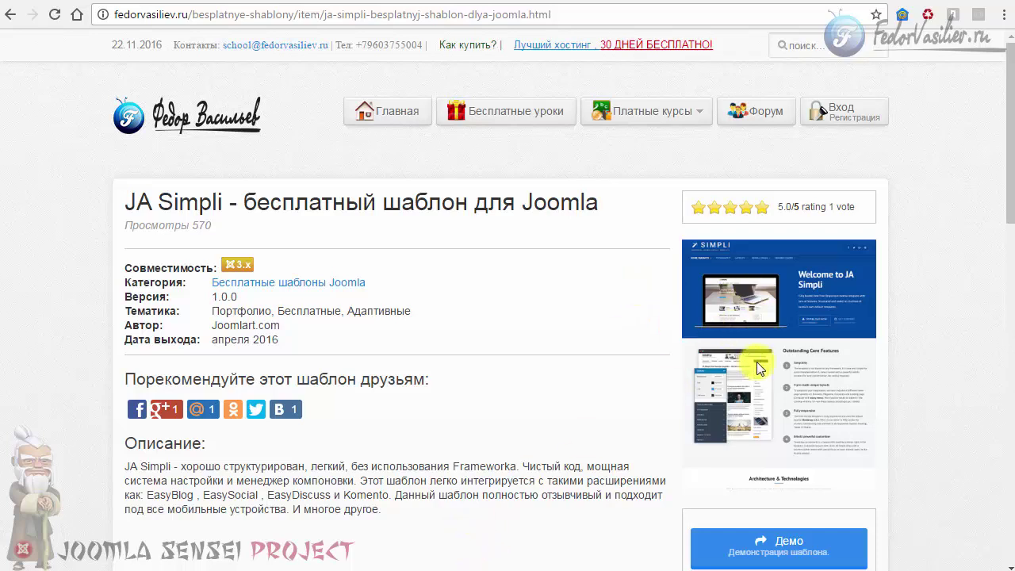
scroll(757, 361, "down", 2)
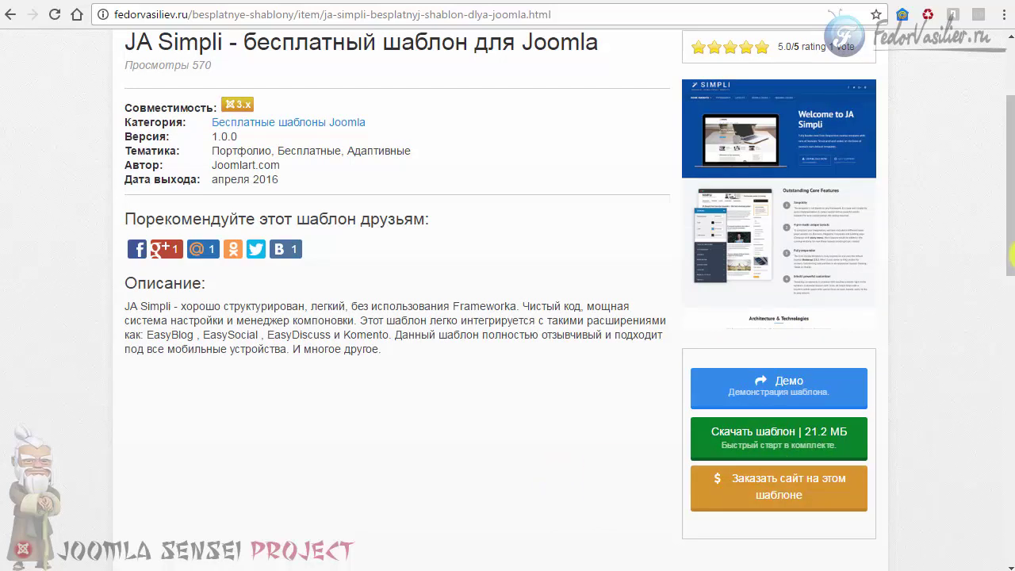
Open the JA Simpli live demo at ja-simpli.demo.joomlart.com with the Демо button.
left_click_drag(1012, 254, 1011, 285)
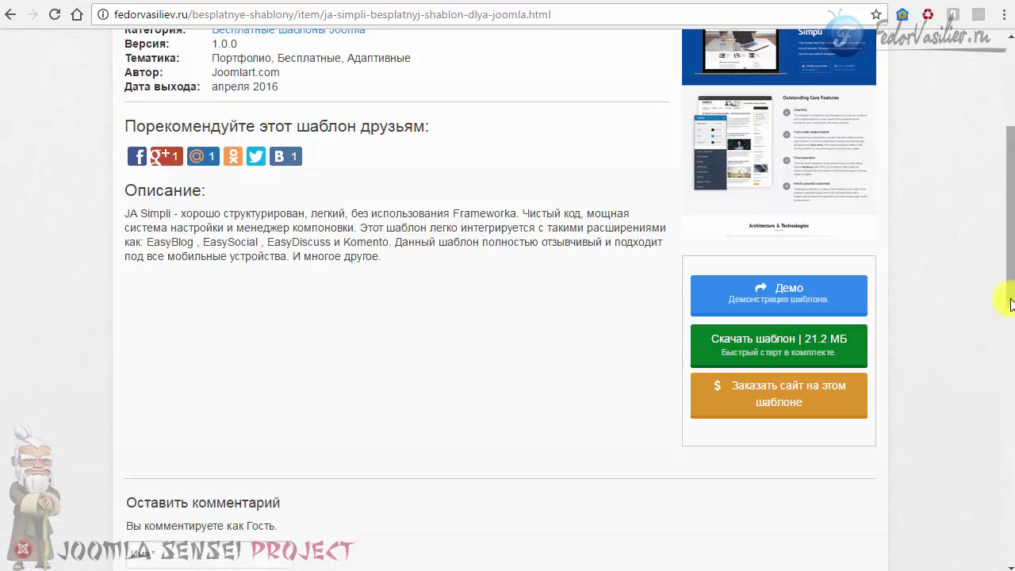
left_click_drag(1011, 214, 1010, 203)
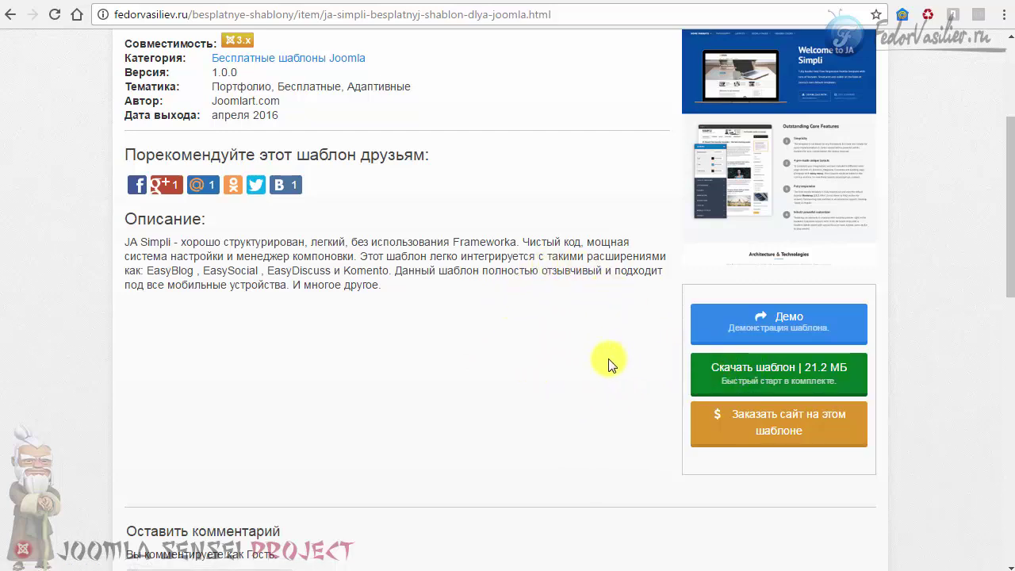
scroll(608, 360, "up", 4)
scroll(608, 363, "down", 4)
left_click(775, 309)
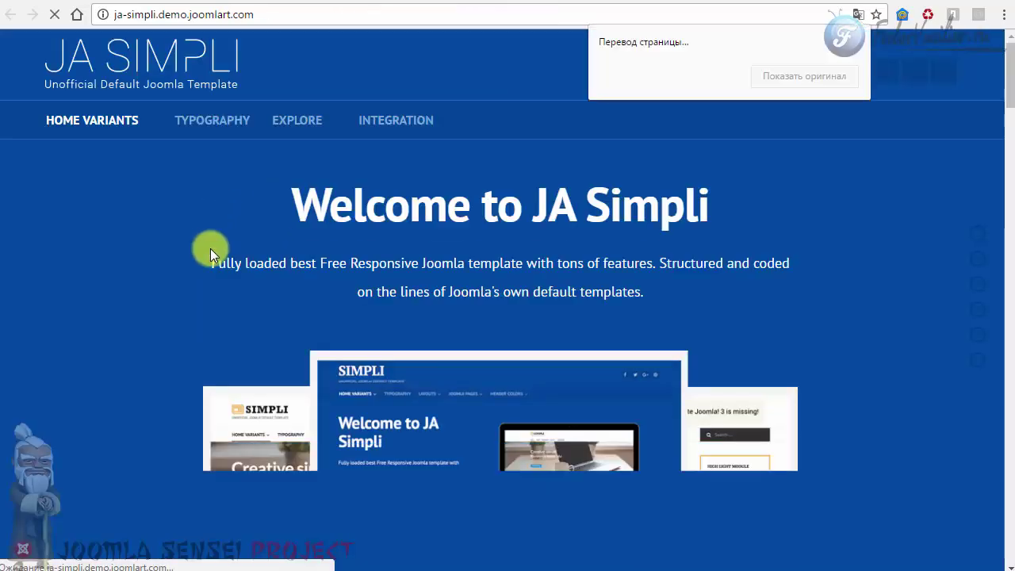
Scroll through the JA Simpli demo's feature sections.
scroll(143, 220, "down", 4)
scroll(140, 222, "down", 10)
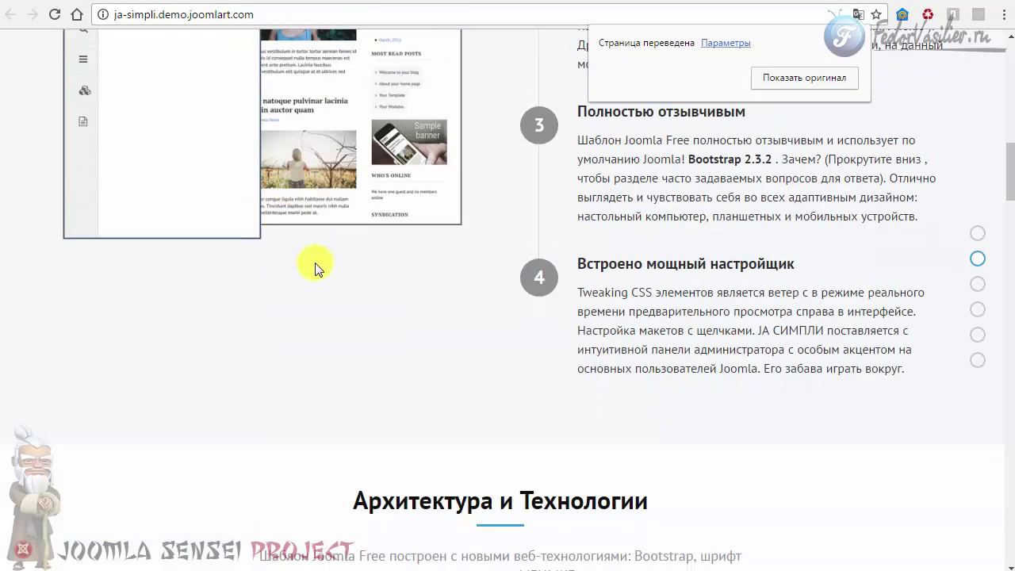
scroll(520, 240, "up", 4)
scroll(519, 241, "up", 10)
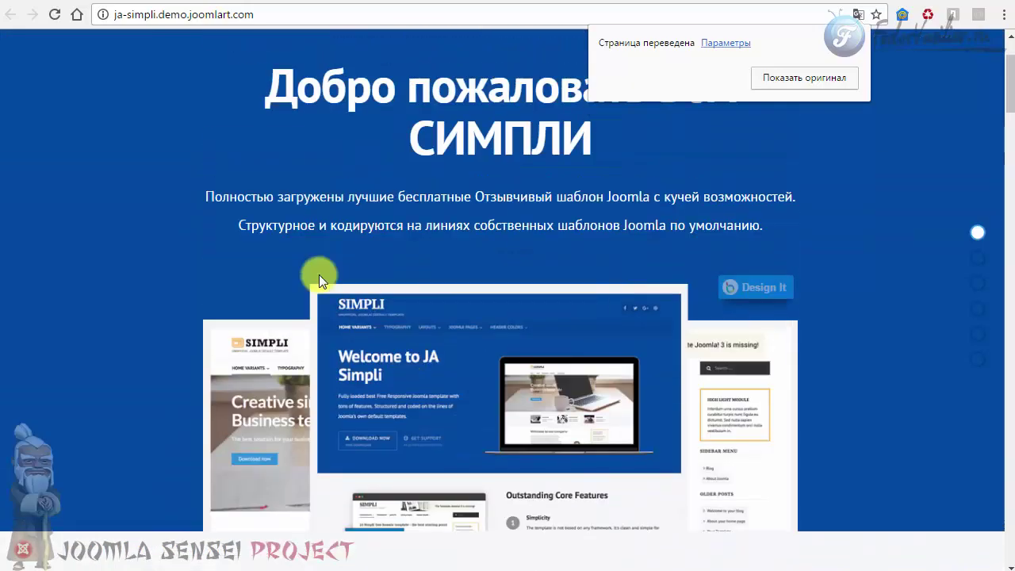
scroll(312, 222, "down", 2)
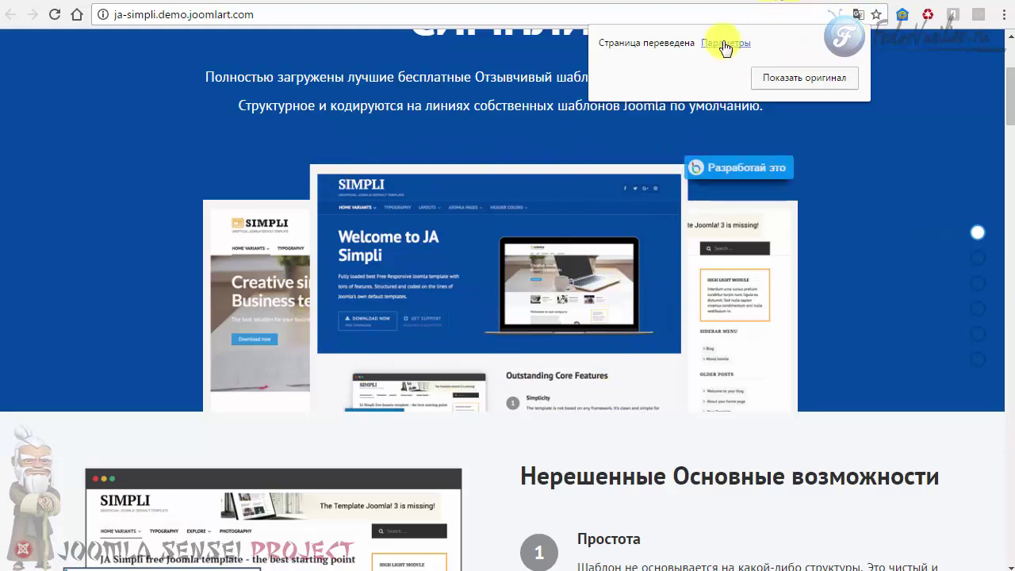
left_click(774, 2)
scroll(548, 230, "up", 1)
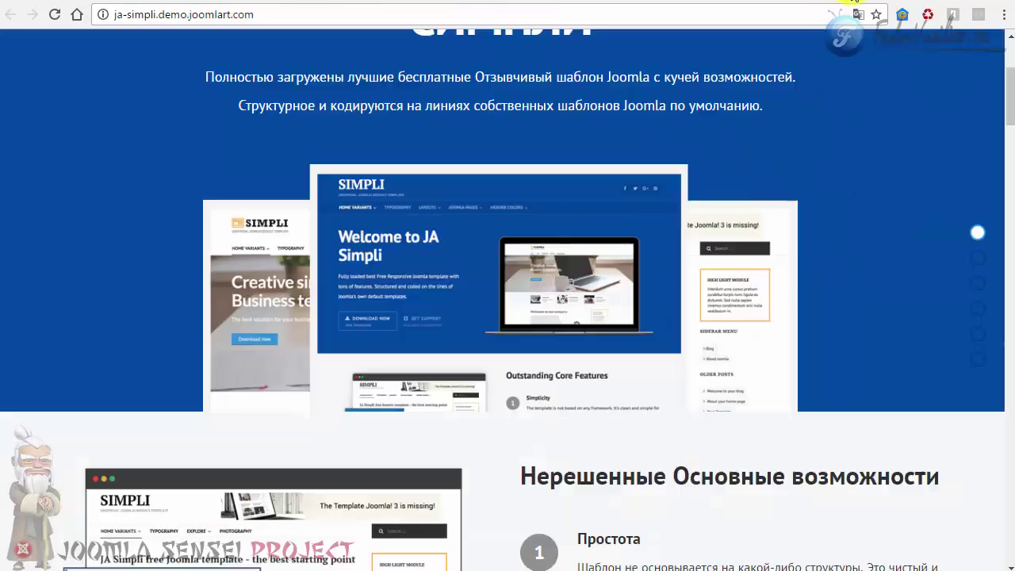
scroll(596, 189, "down", 8)
scroll(596, 197, "down", 5)
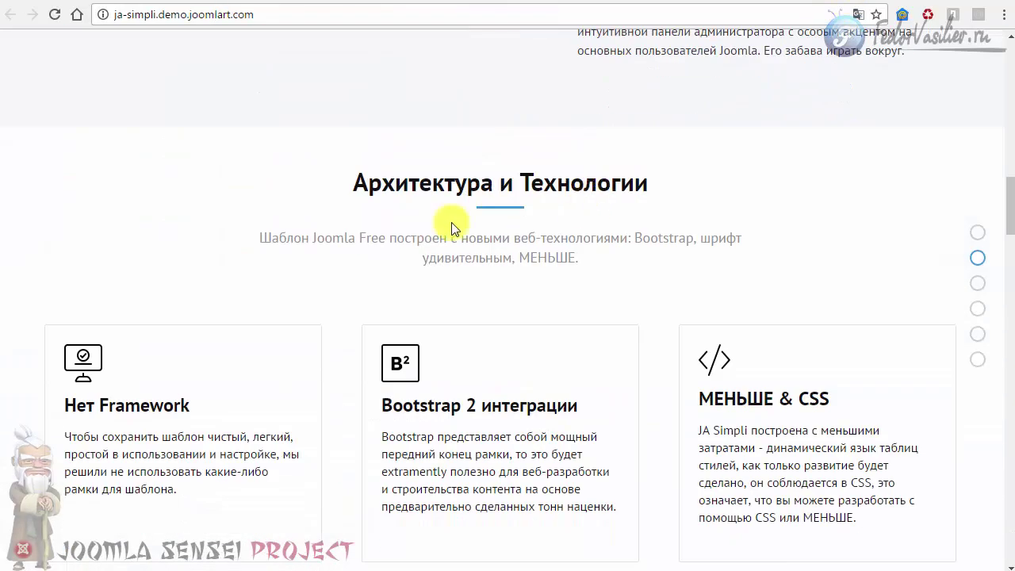
scroll(351, 313, "down", 2)
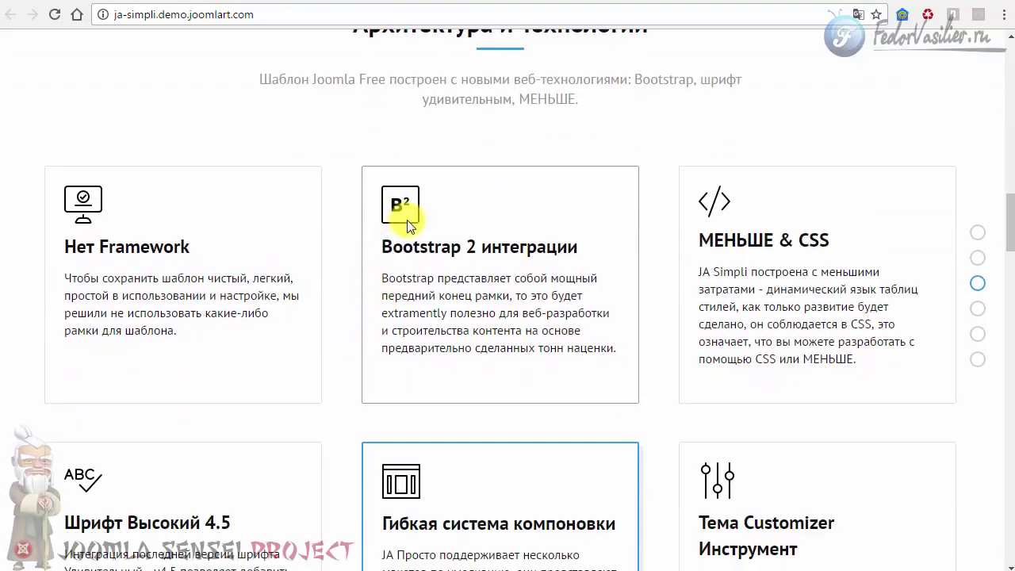
left_click_drag(596, 254, 370, 247)
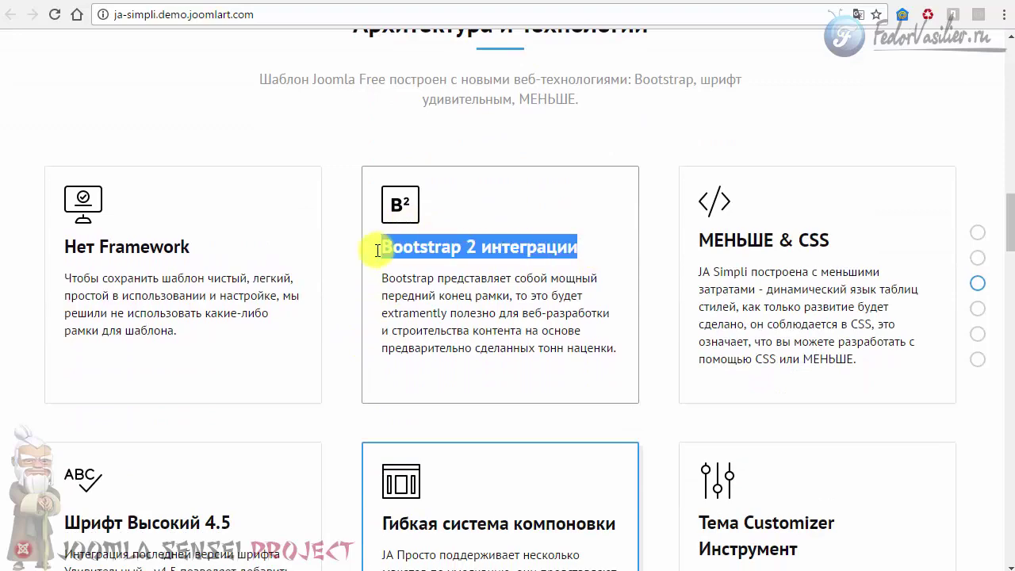
scroll(412, 261, "down", 4)
scroll(412, 258, "up", 3)
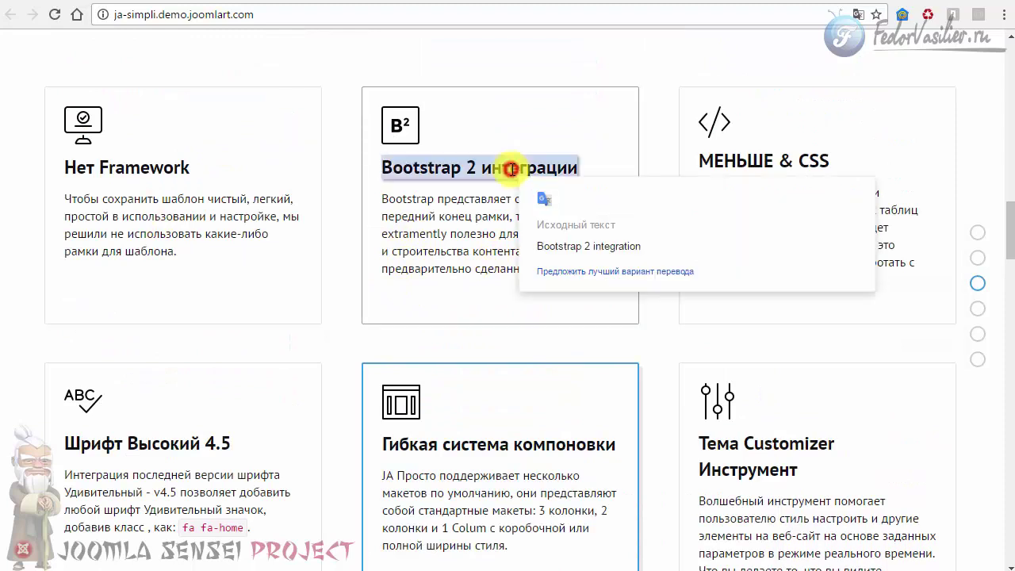
Select the Bootstrap card text to see its original wording, then go back to the templates list.
left_click_drag(380, 198, 474, 246)
left_click(476, 234)
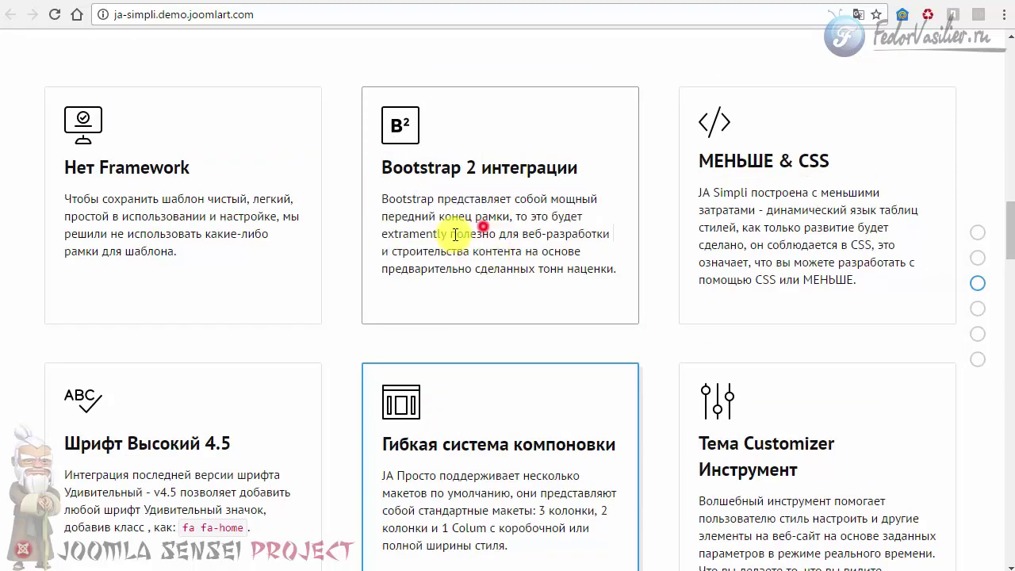
left_click_drag(394, 167, 507, 159)
left_click(468, 223)
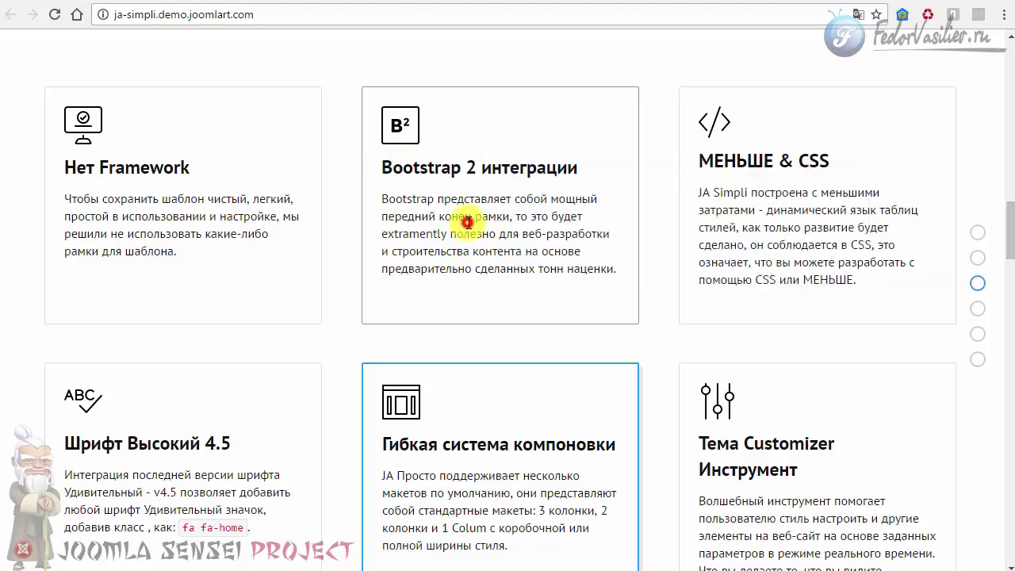
scroll(473, 214, "up", 2)
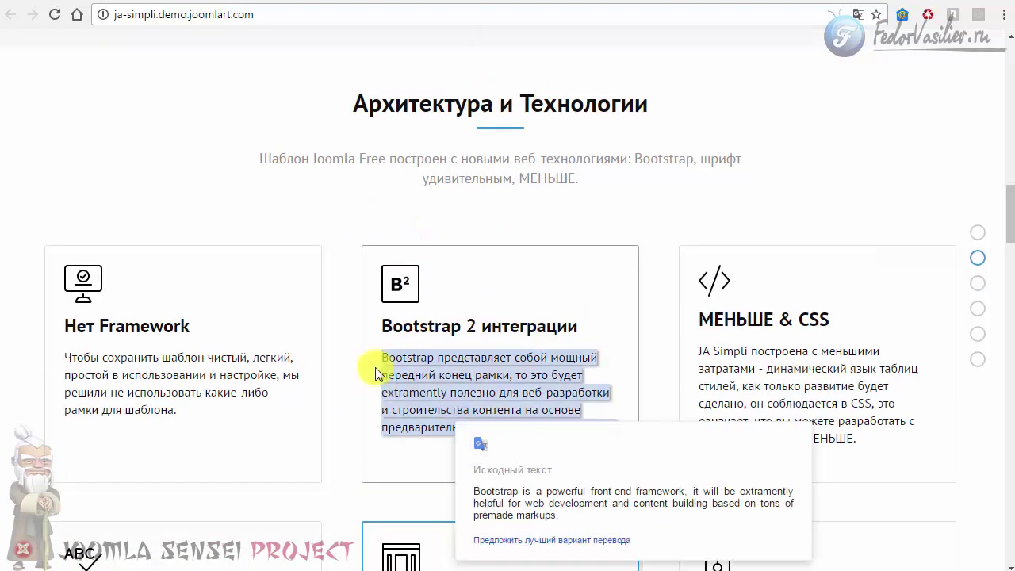
left_click_drag(399, 362, 618, 431)
scroll(558, 257, "down", 10)
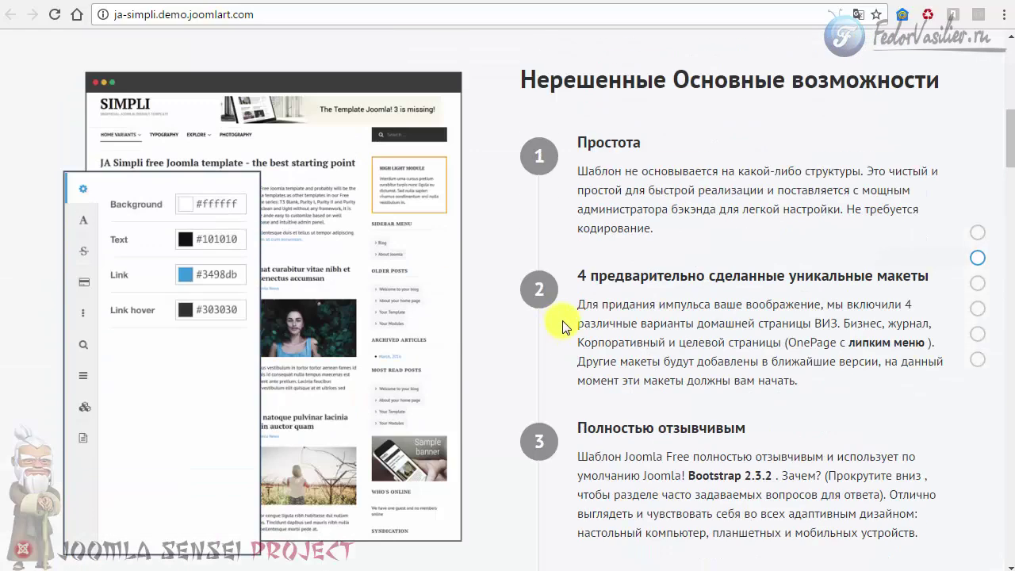
scroll(788, 74, "up", 4)
scroll(547, 220, "up", 4)
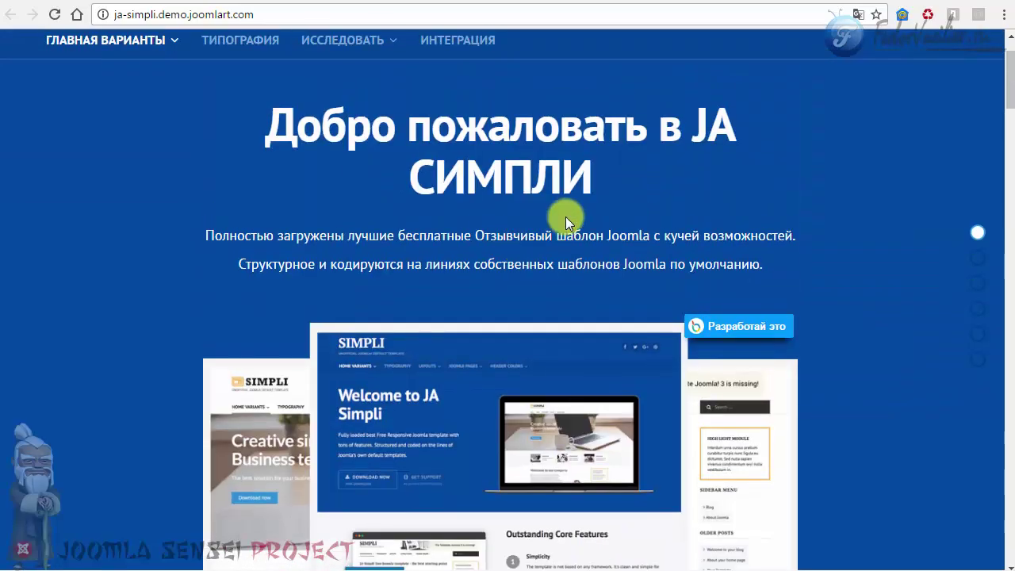
key("alt+Left")
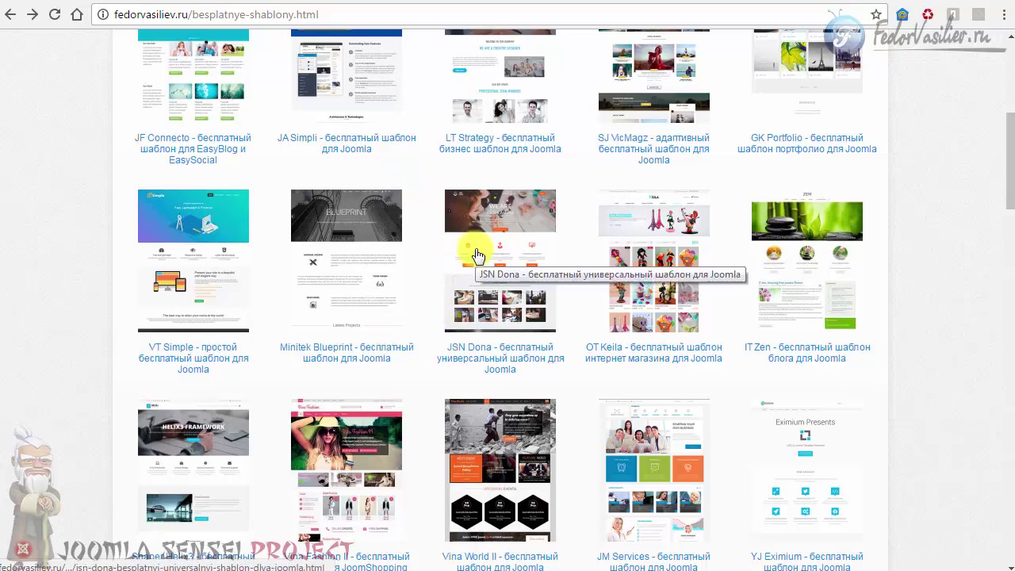
left_click_drag(432, 359, 494, 368)
left_click(560, 376)
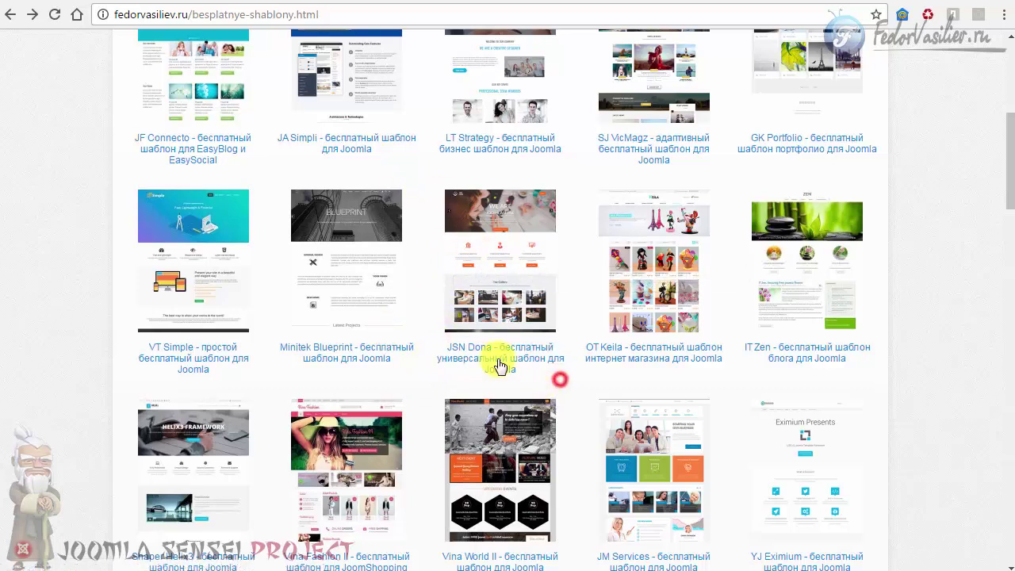
View the JSN Dona template page, then select JSN_Package_UNZIP_ME_FIRST_20150731210637.zip in Explorer.
left_click(496, 265)
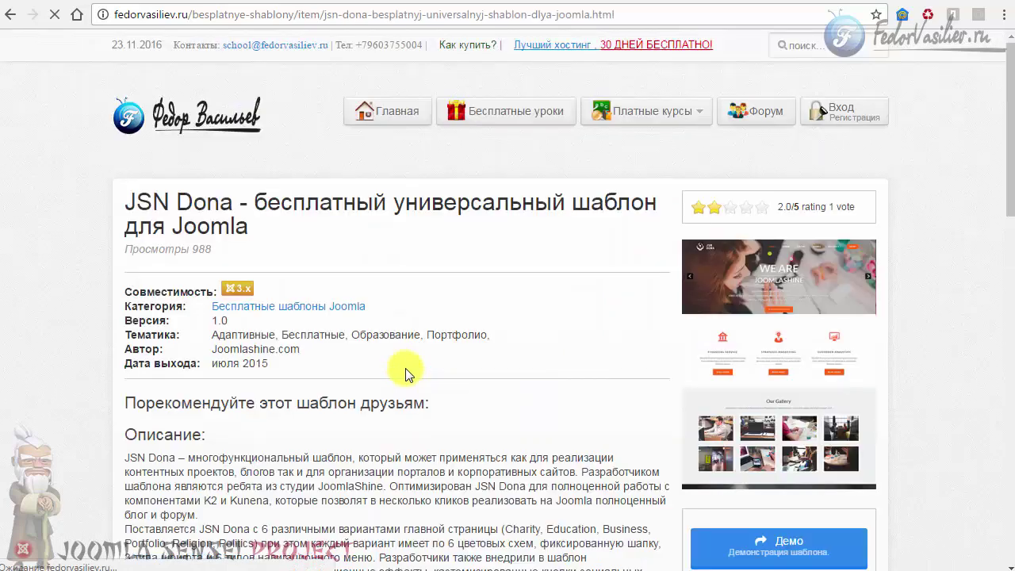
scroll(406, 367, "down", 2)
scroll(717, 329, "up", 3)
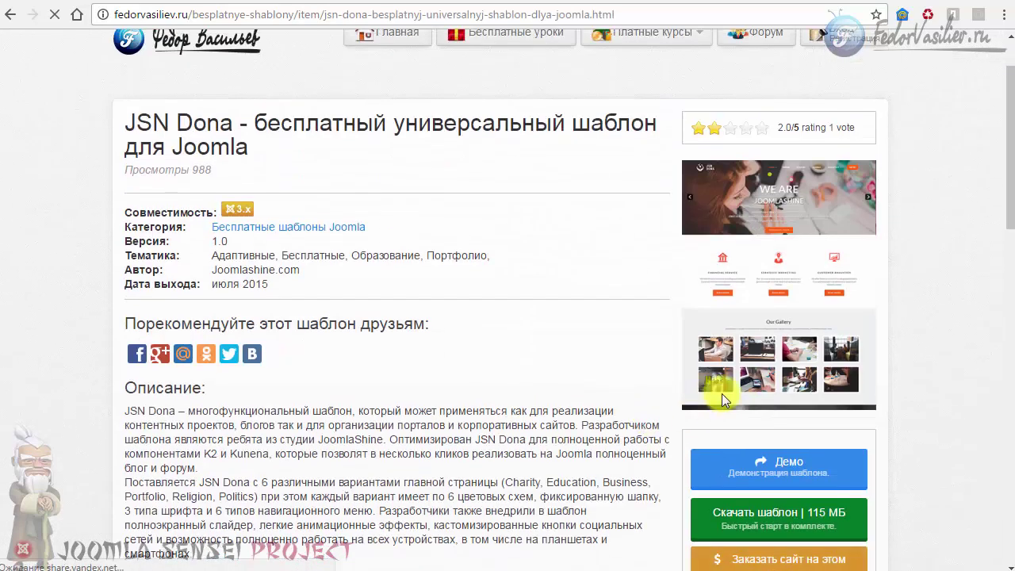
scroll(649, 389, "down", 2)
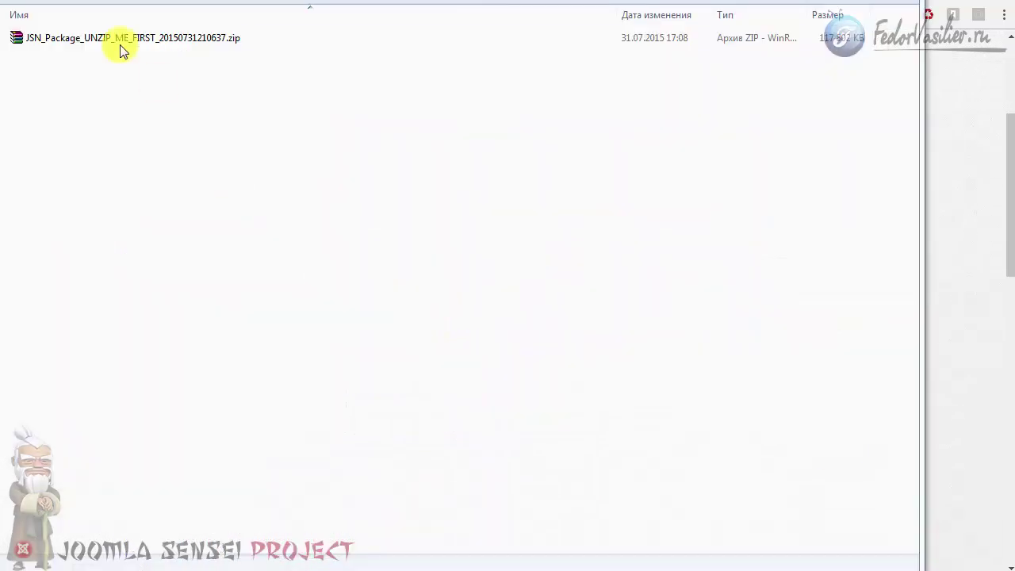
left_click(120, 44)
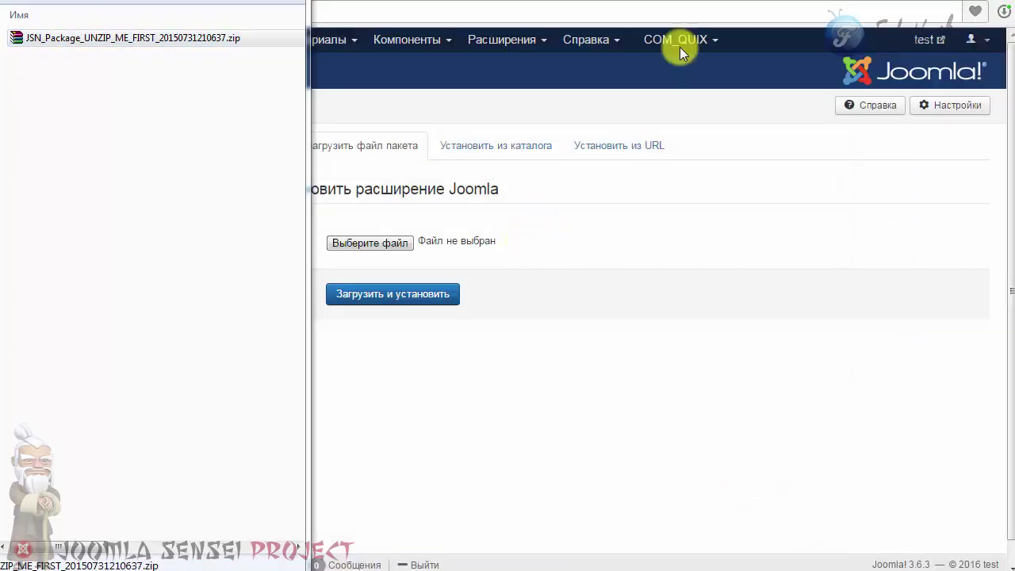
Drop the JSN package zip into the Joomla installer and run Загрузить и установить.
left_click(684, 3)
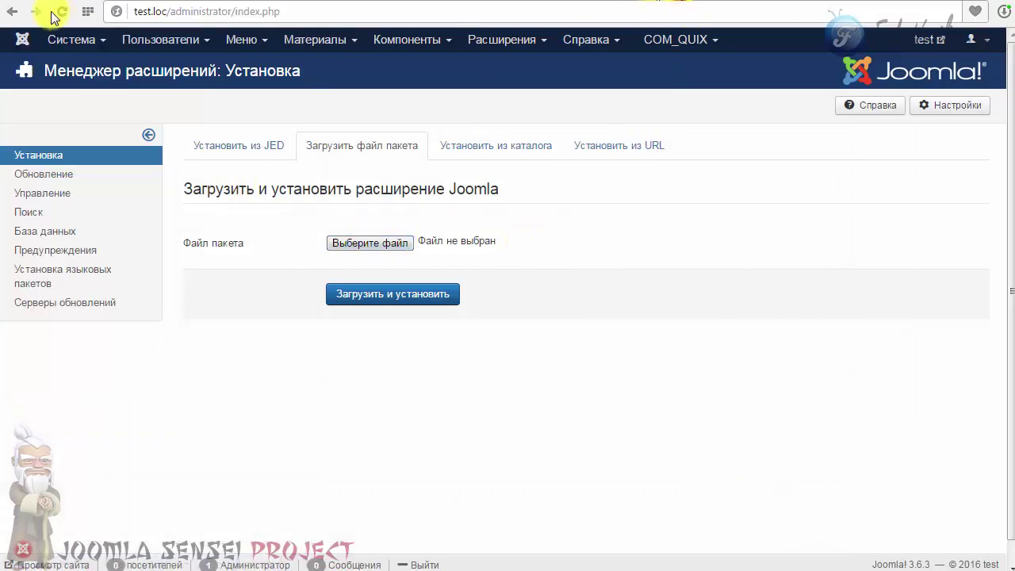
key("alt+Tab")
left_click_drag(47, 36, 424, 266)
left_click(417, 298)
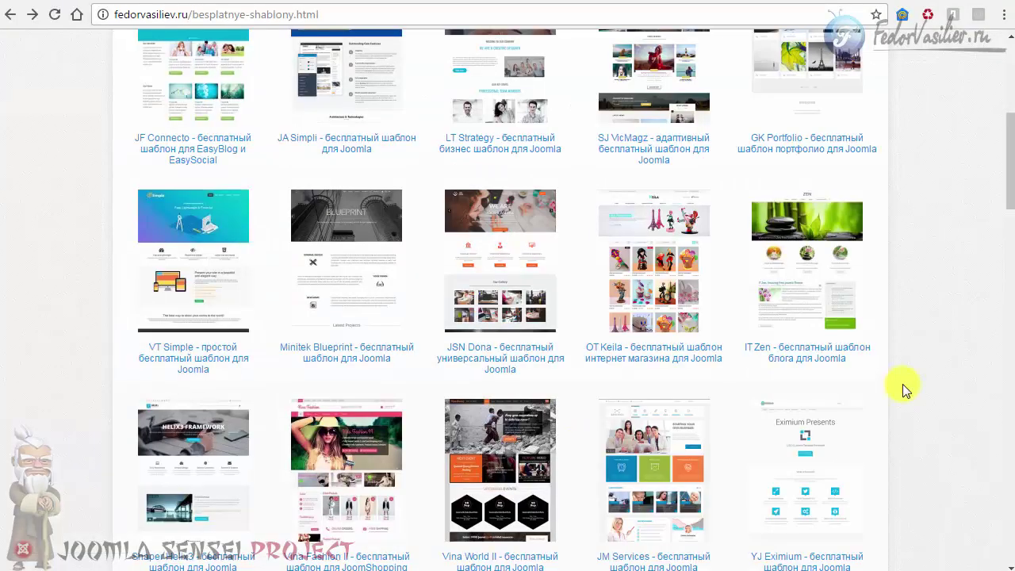
Browse the free templates list, then bring forward the folder holding the JSN package zip.
left_click_drag(1009, 198, 1008, 135)
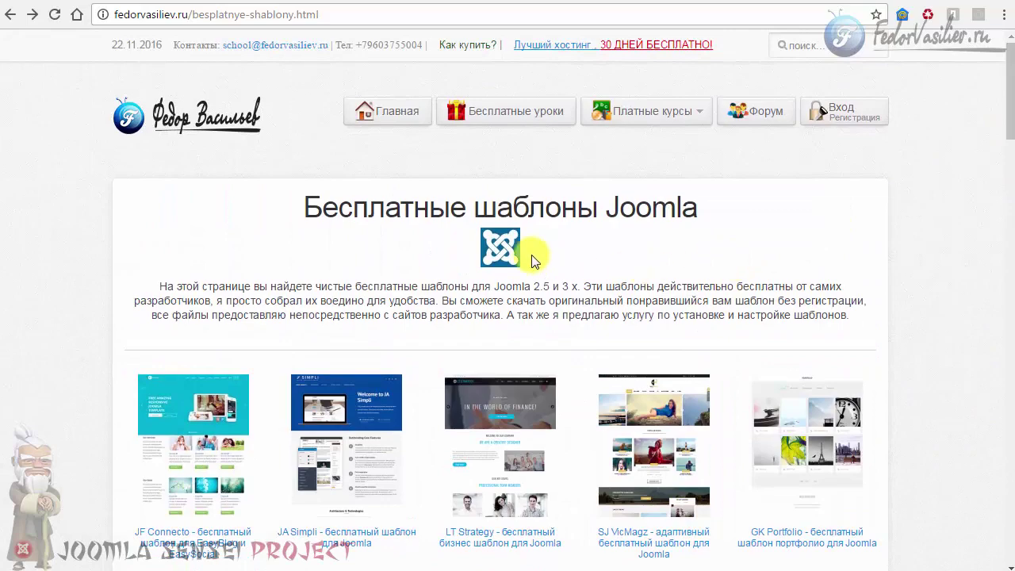
scroll(533, 261, "down", 2)
scroll(555, 257, "down", 5)
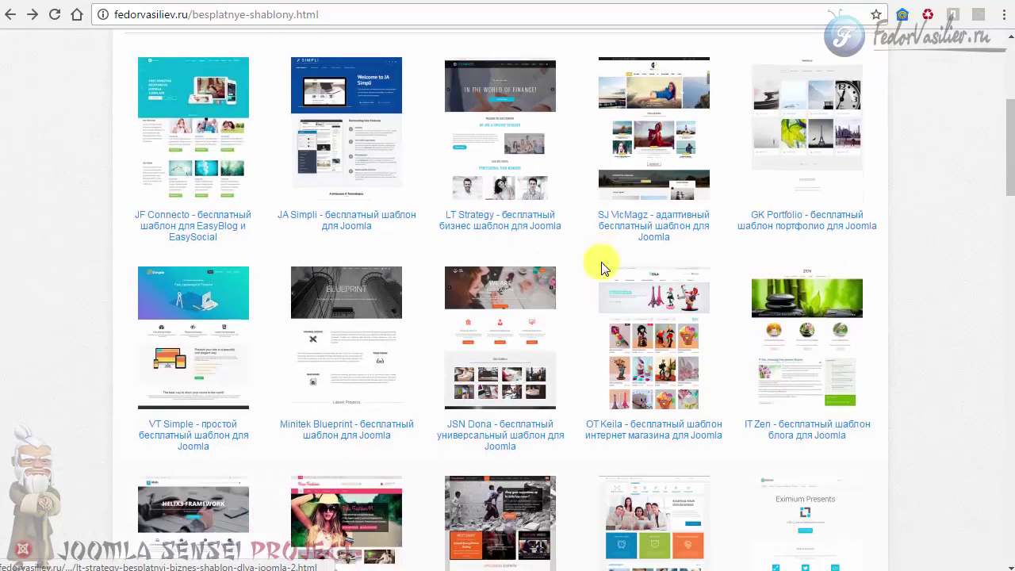
scroll(603, 269, "down", 3)
scroll(603, 270, "down", 3)
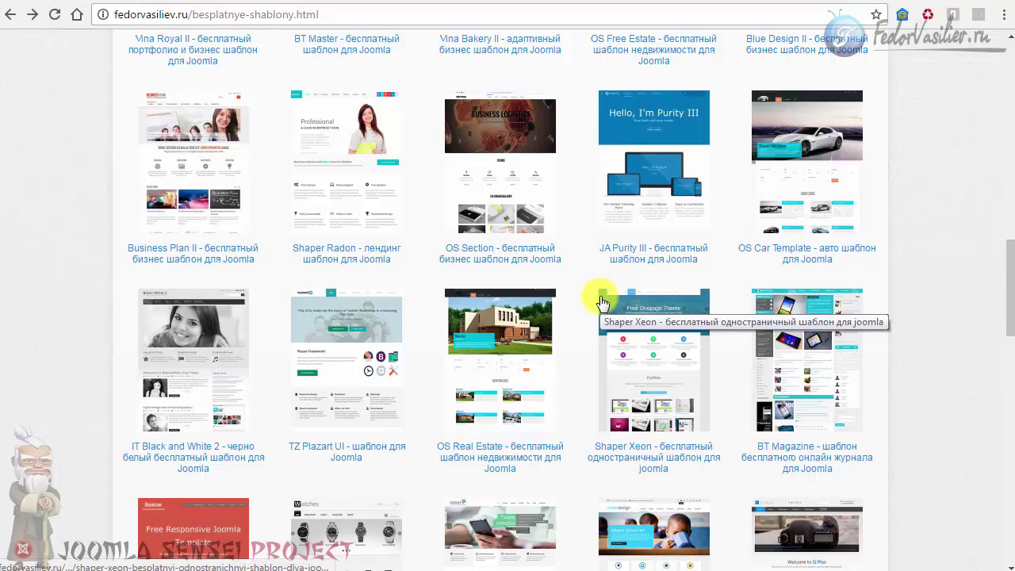
scroll(602, 301, "up", 10)
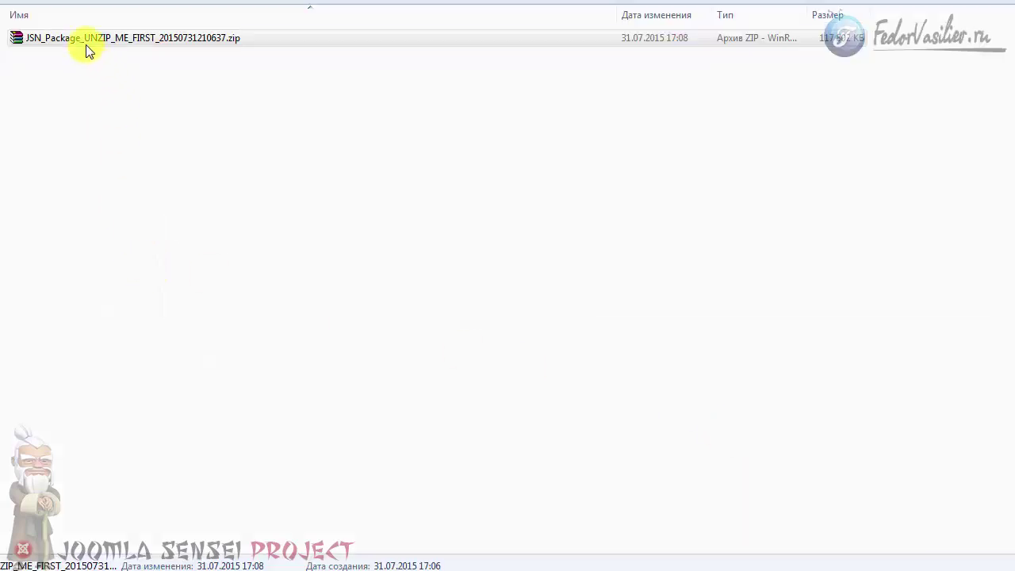
left_click(86, 38)
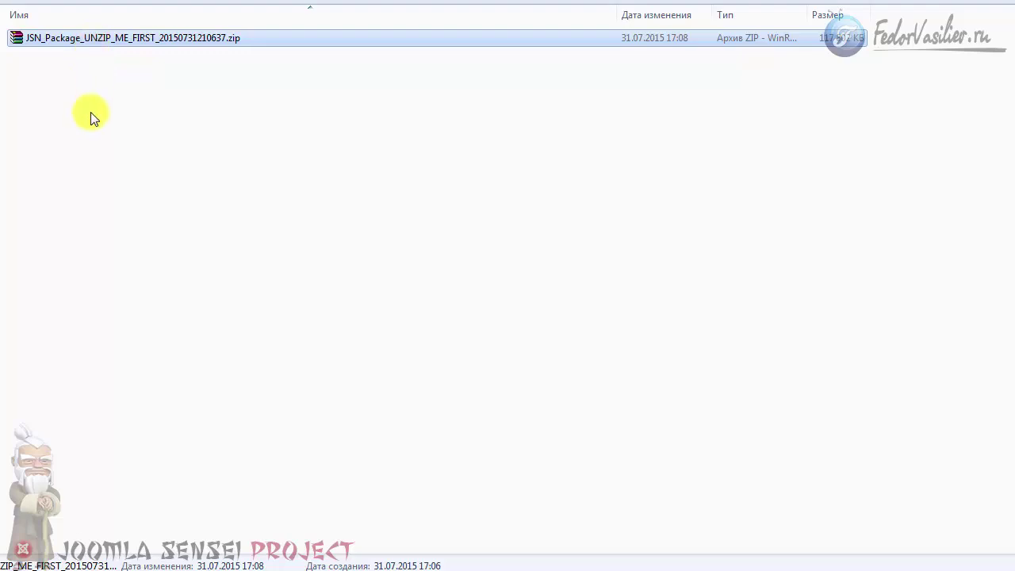
Inspect the JSN package archive, extract it into the current folder, and delete the original zip.
right_click(58, 42)
left_click(114, 50)
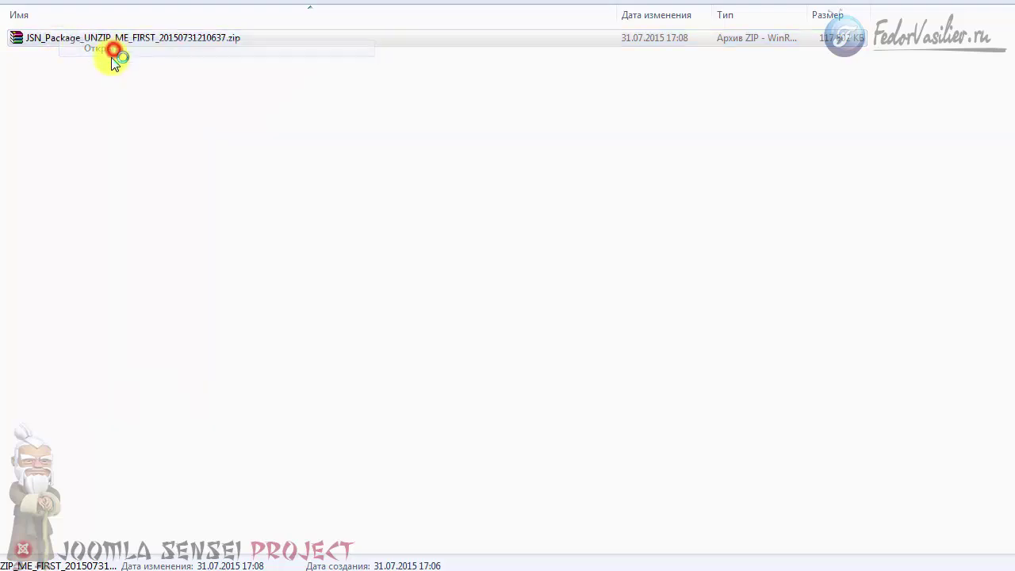
left_click_drag(342, 136, 279, 2)
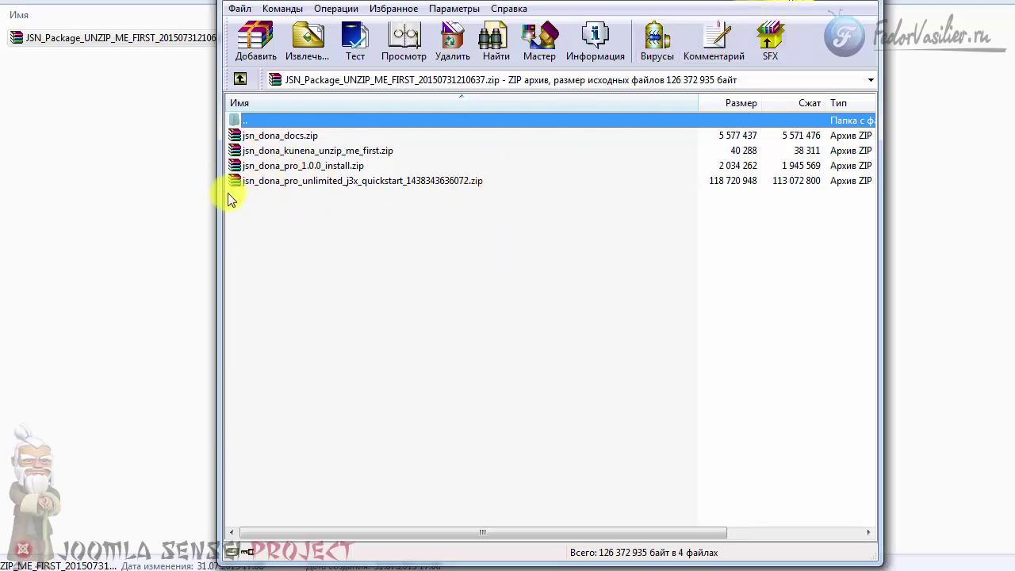
left_click(853, 2)
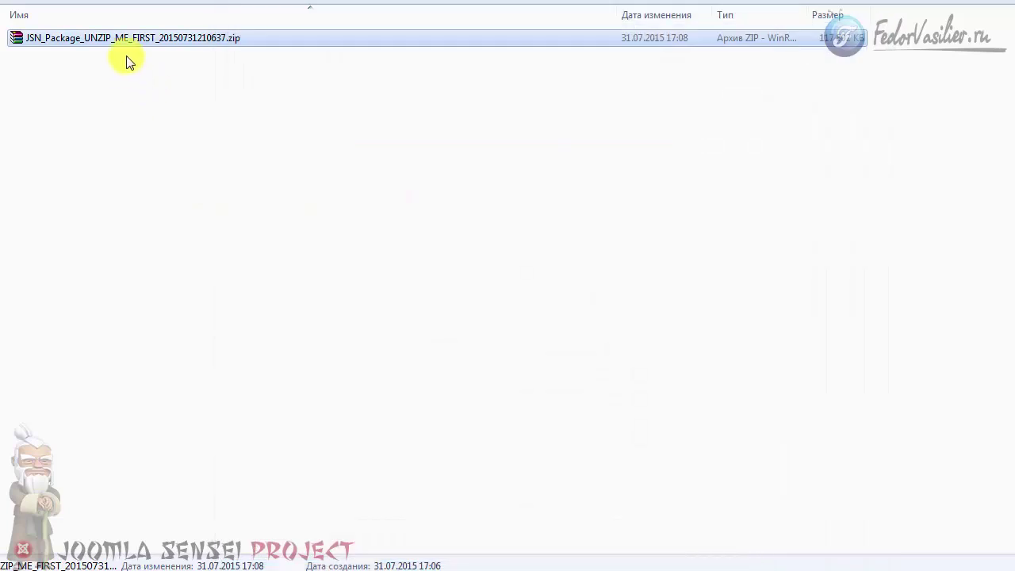
right_click(127, 38)
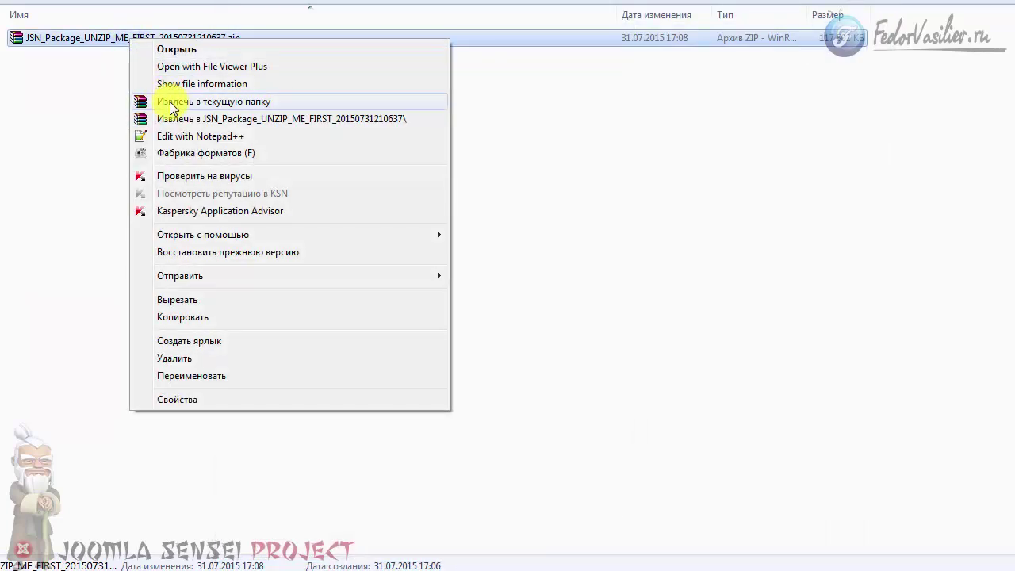
left_click(171, 103)
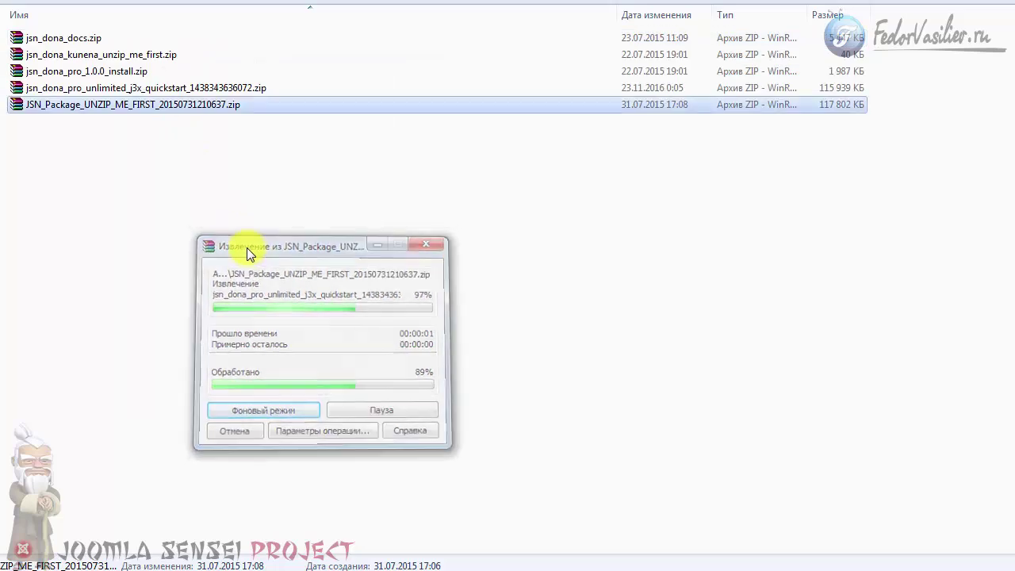
key("Delete")
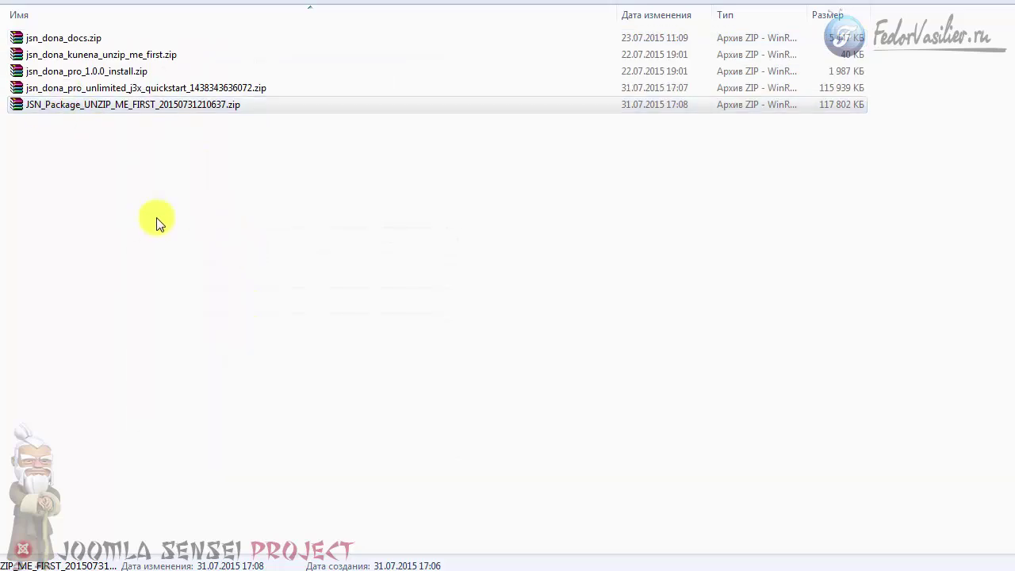
left_click(377, 413)
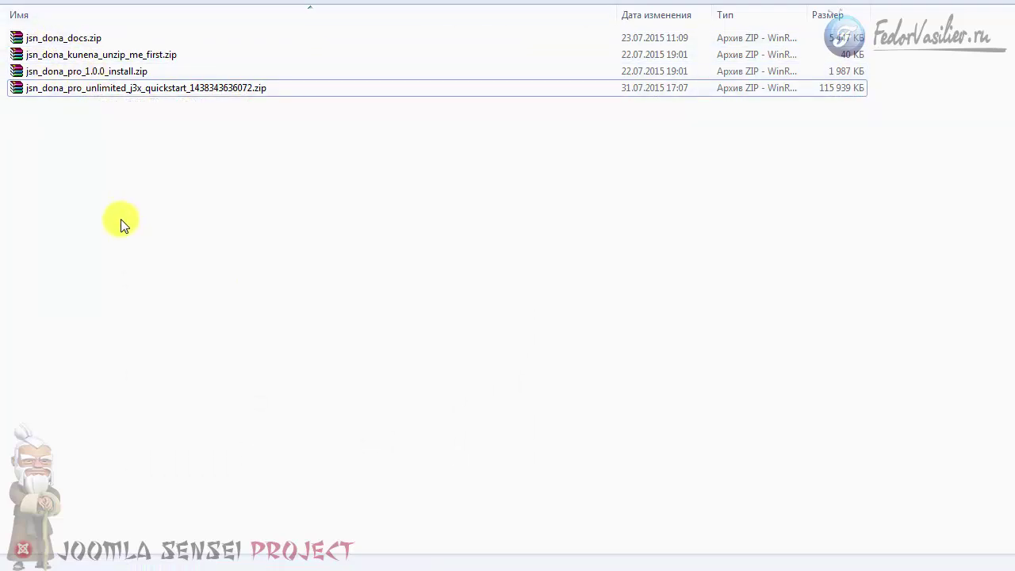
Select jsn_dona_pro_unlimited_j3x_quickstart_1438343636072.zip, leaving its name unchanged.
left_click(418, 415)
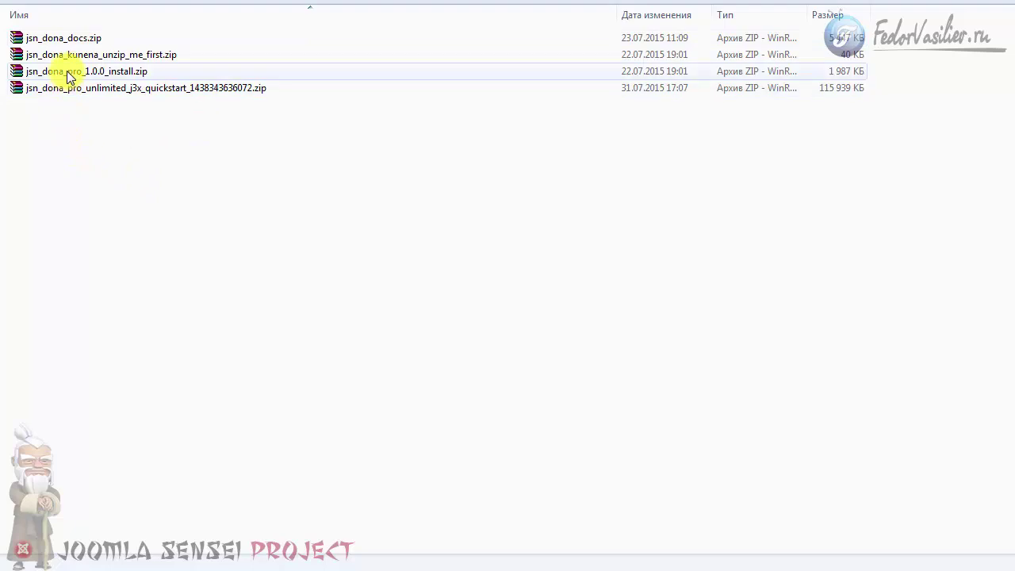
left_click(80, 135)
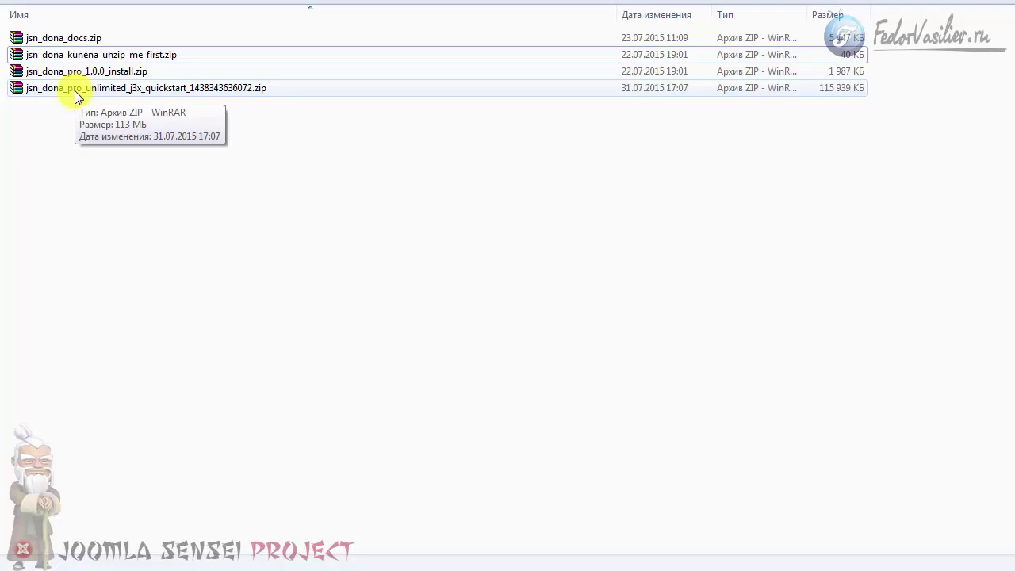
left_click(157, 92)
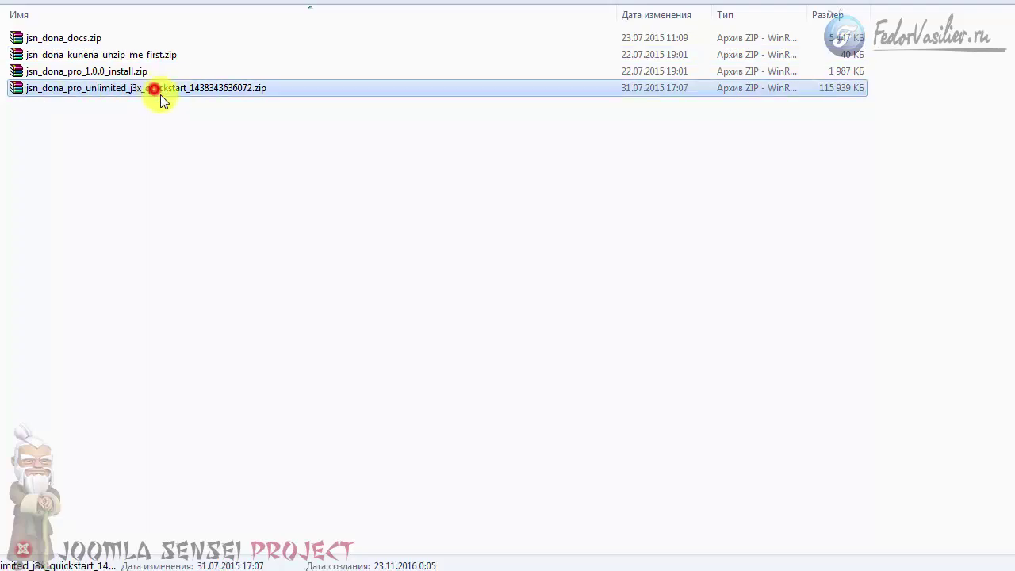
left_click(168, 89)
left_click_drag(188, 87, 146, 89)
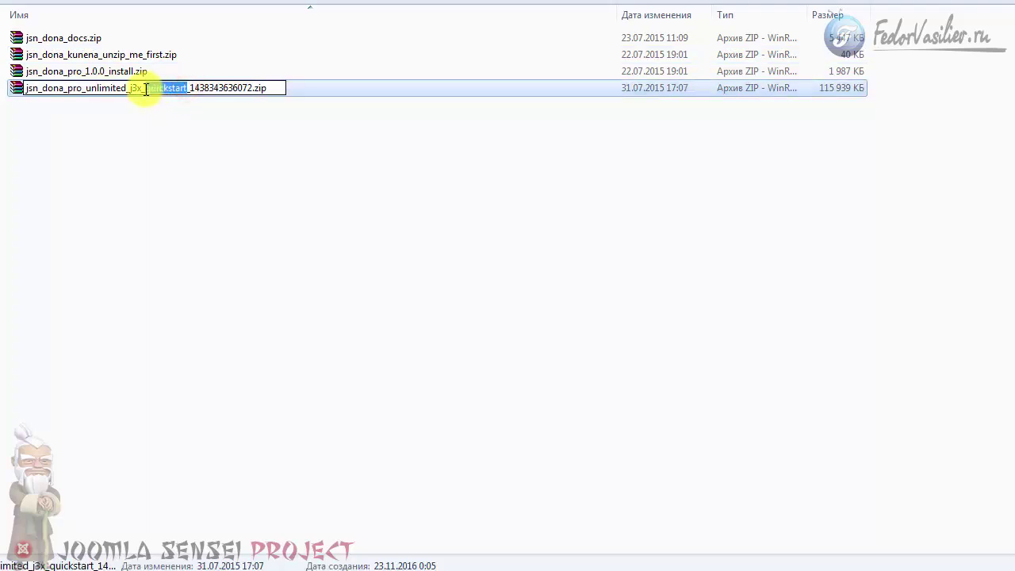
left_click(150, 107)
left_click(169, 89)
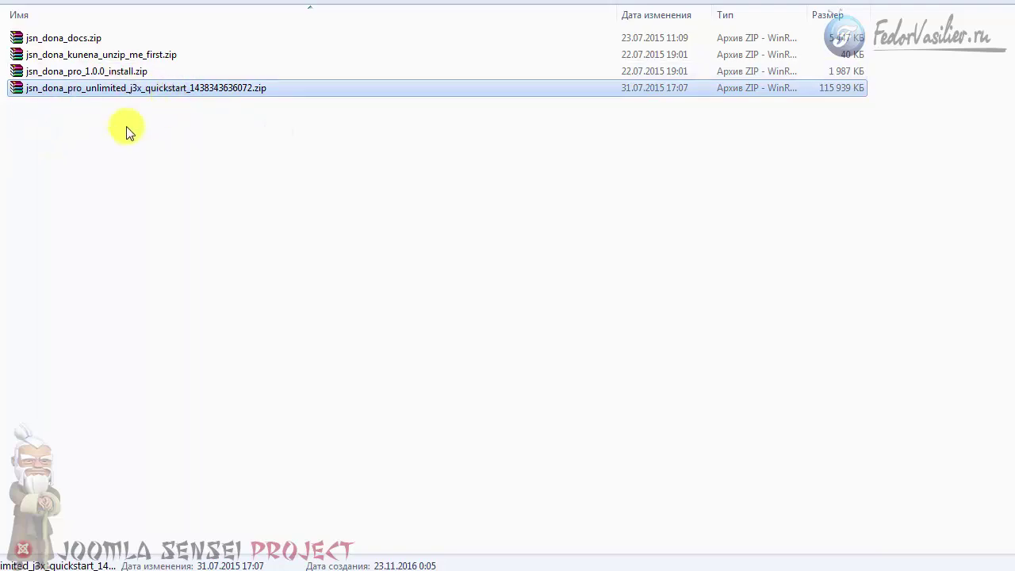
right_click(144, 91)
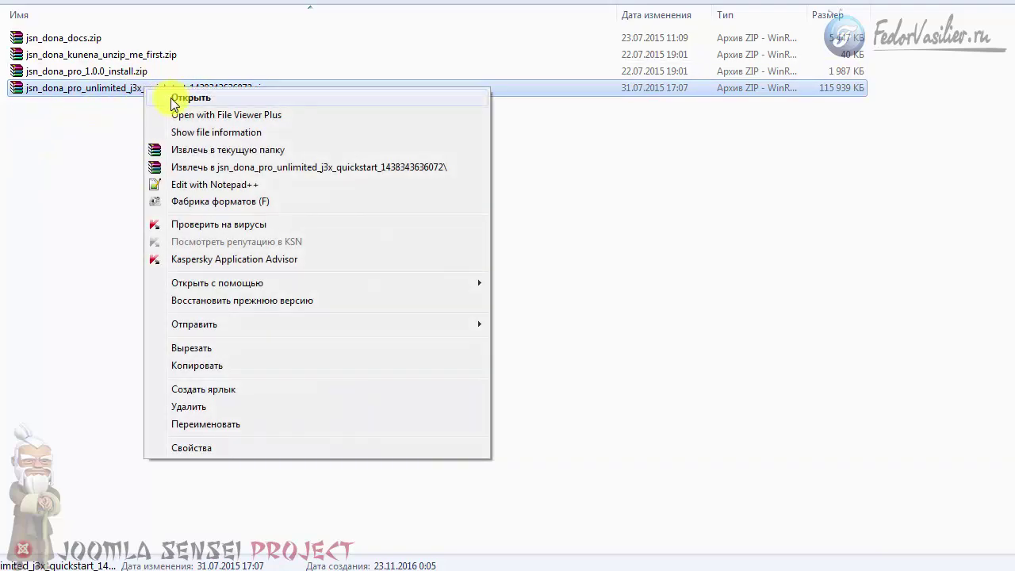
left_click(173, 101)
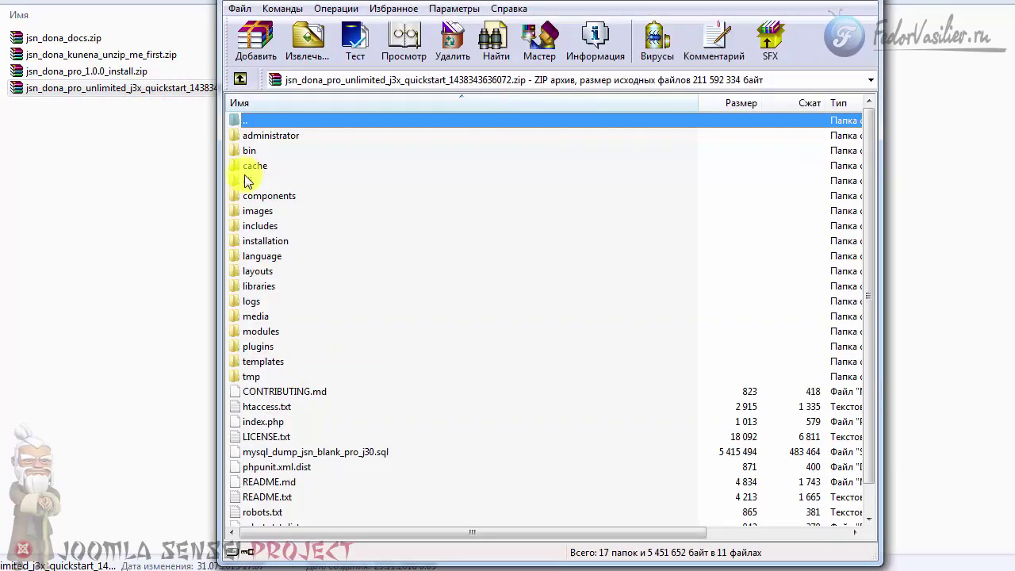
left_click(249, 140)
left_click(265, 361)
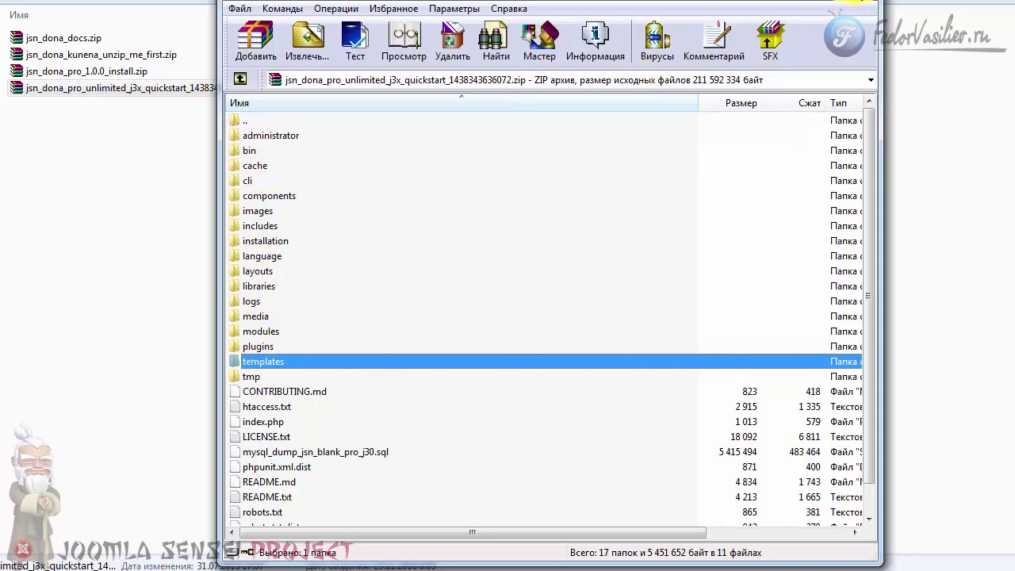
left_click(859, 2)
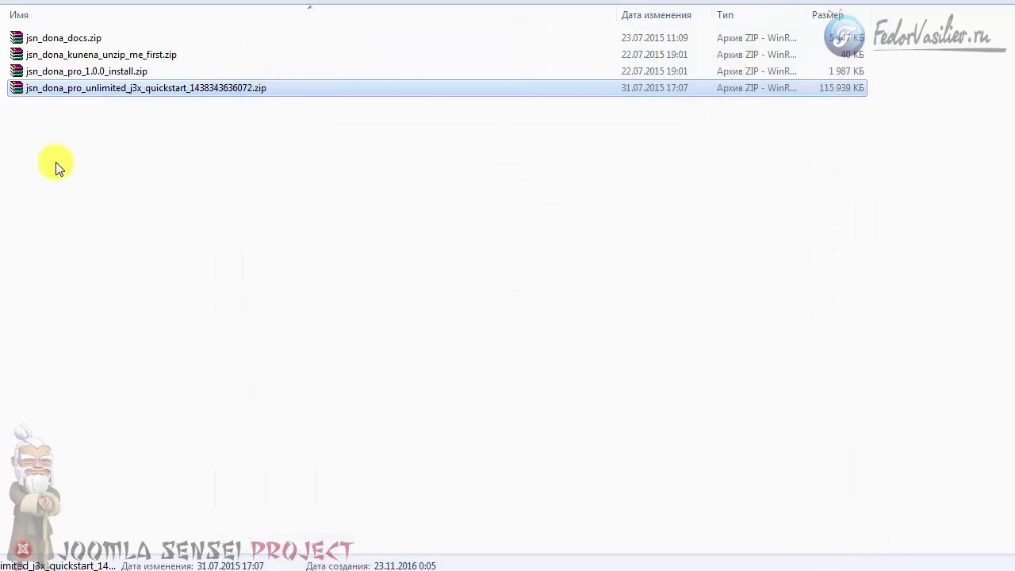
left_click(90, 75)
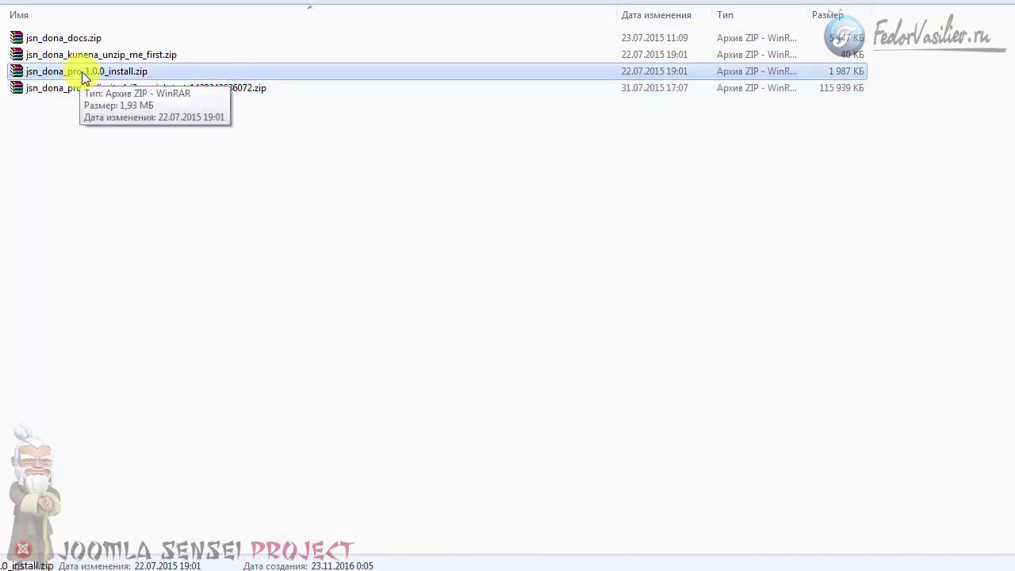
left_click(82, 57)
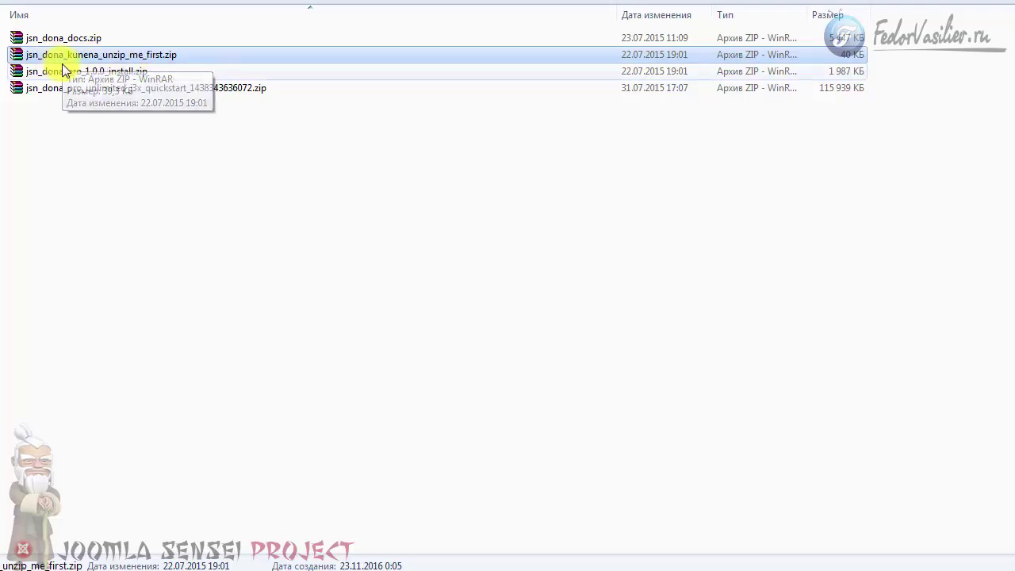
right_click(75, 56)
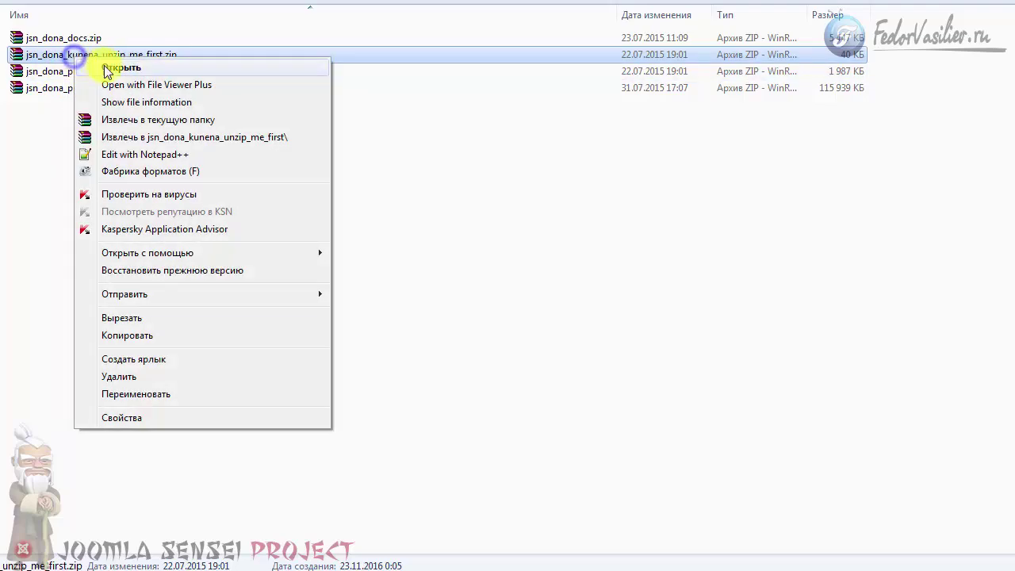
left_click(115, 63)
key("Escape")
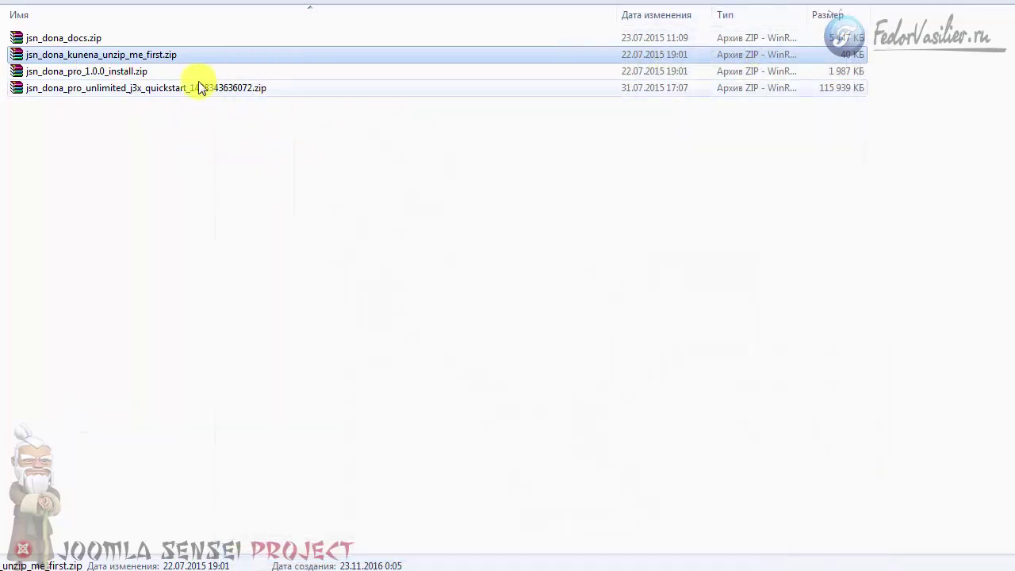
left_click(67, 39)
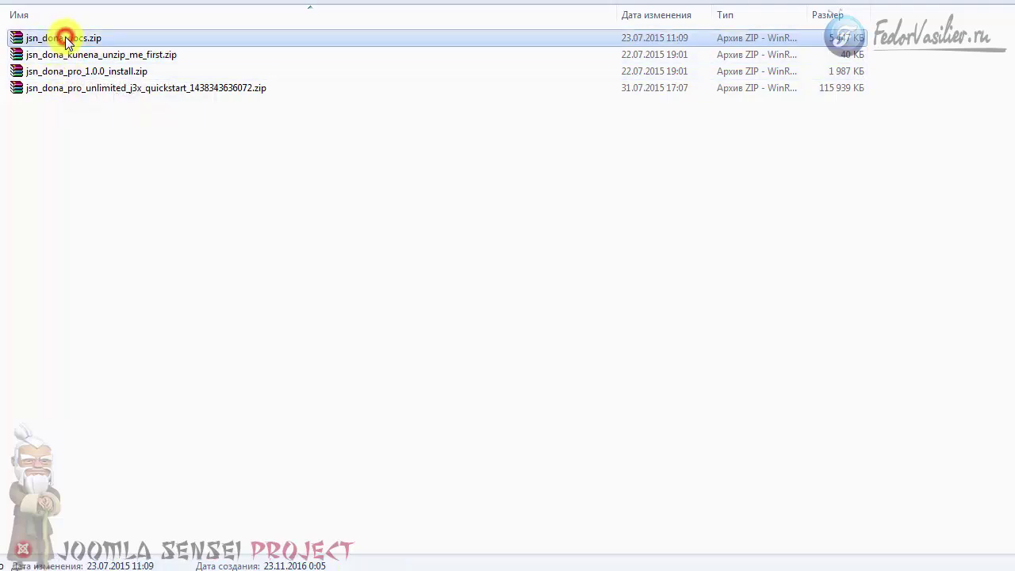
left_click(68, 53)
left_click(68, 39)
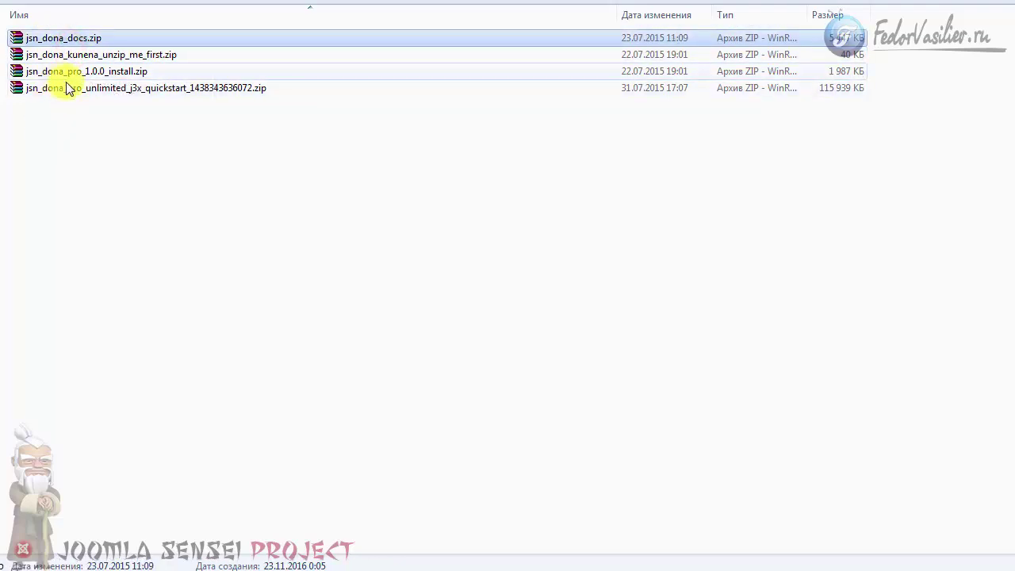
left_click(118, 71)
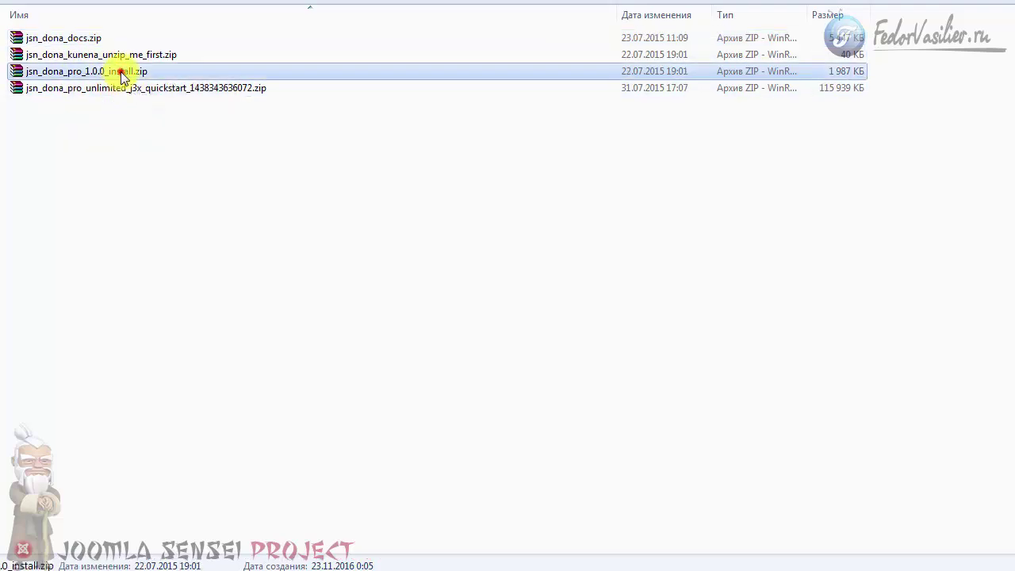
left_click(116, 88)
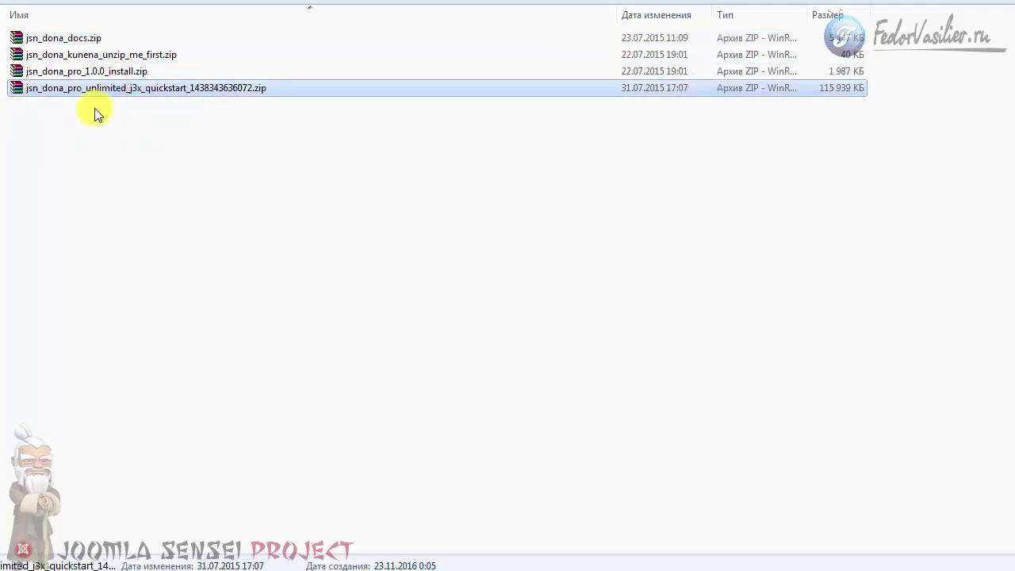
left_click(134, 74)
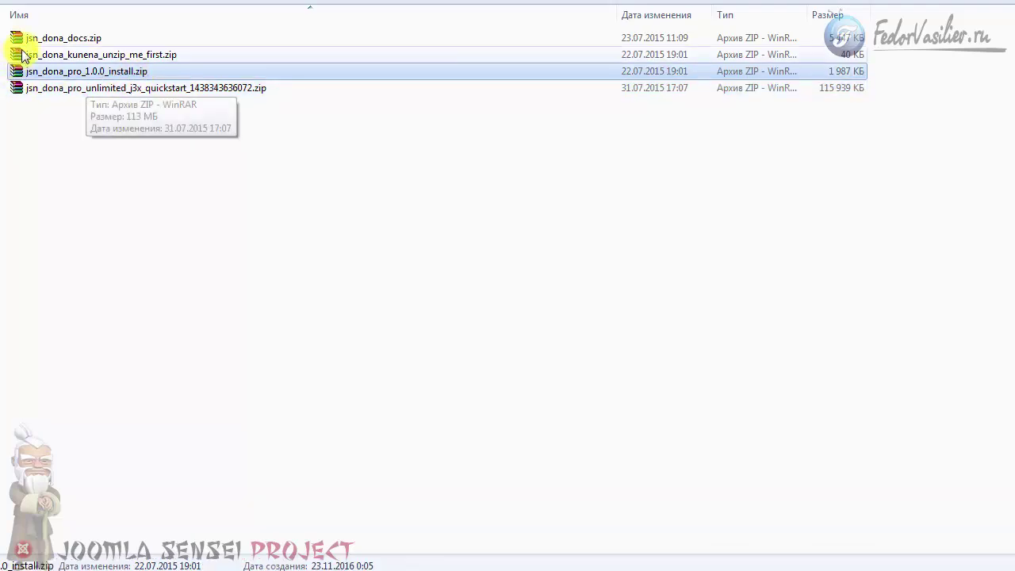
left_click(60, 71)
left_click(95, 87)
left_click(95, 71)
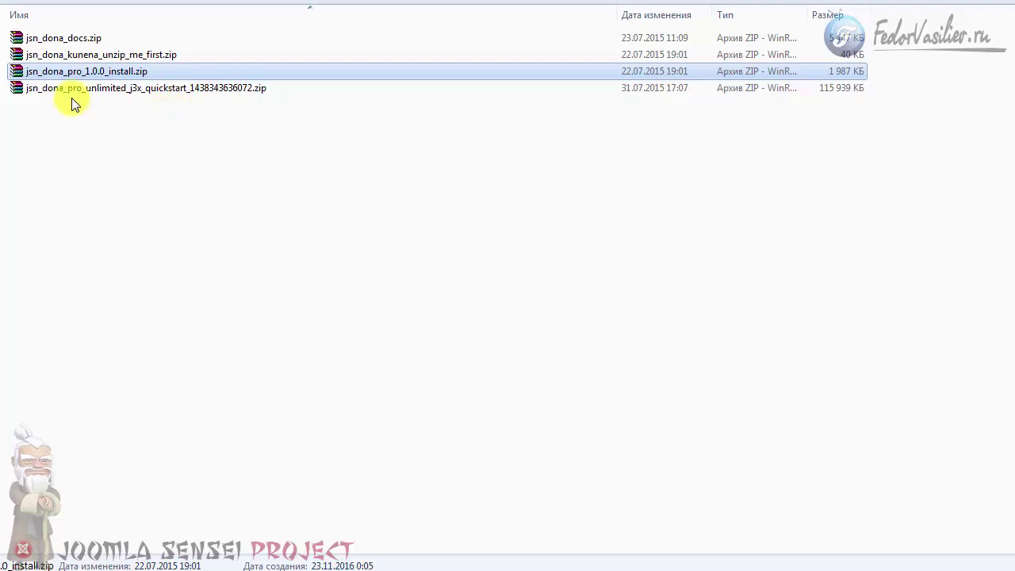
left_click(87, 54)
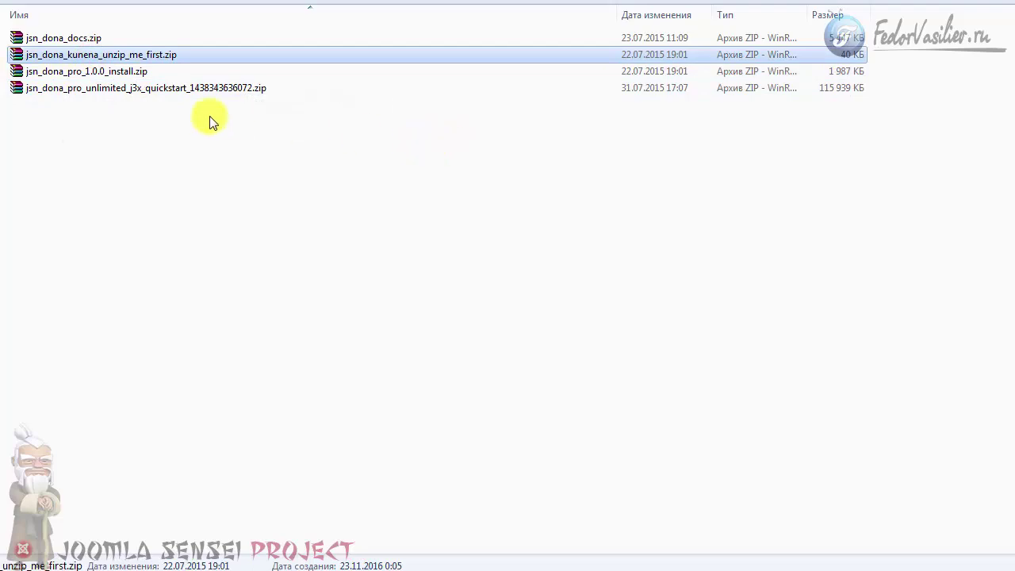
left_click(78, 38)
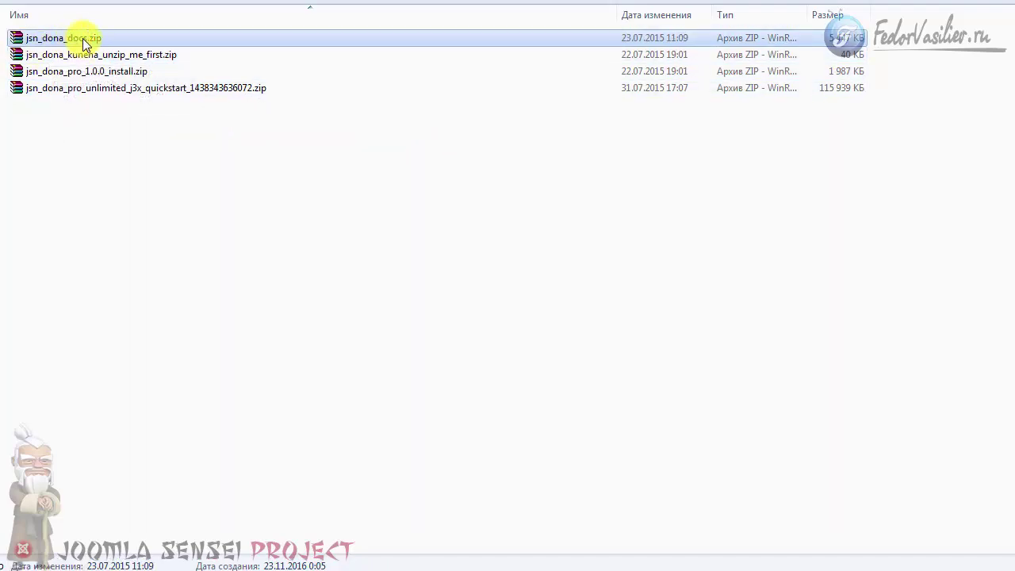
right_click(83, 40)
left_click(127, 43)
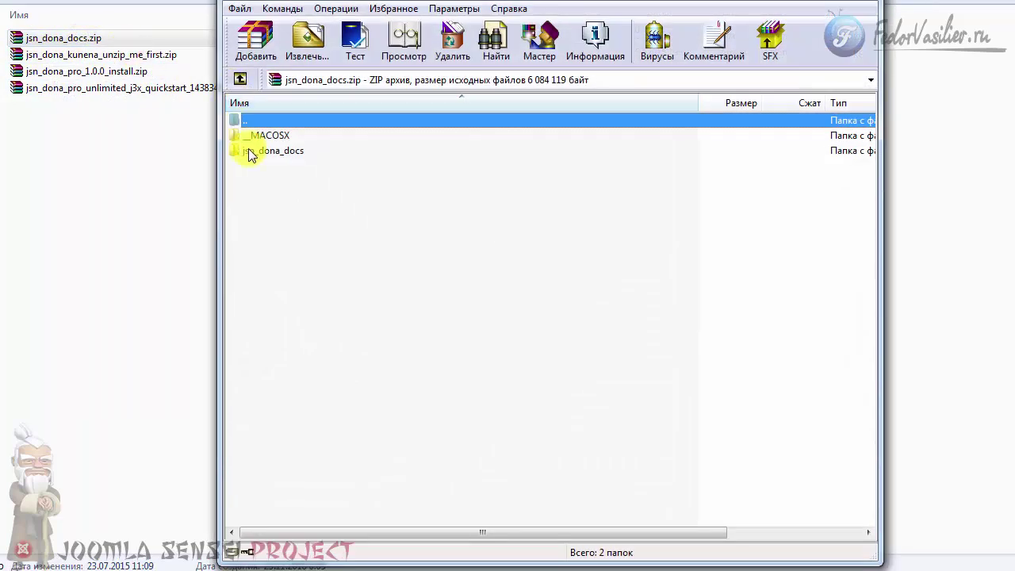
left_click(251, 153)
double_click(250, 155)
left_click(388, 152)
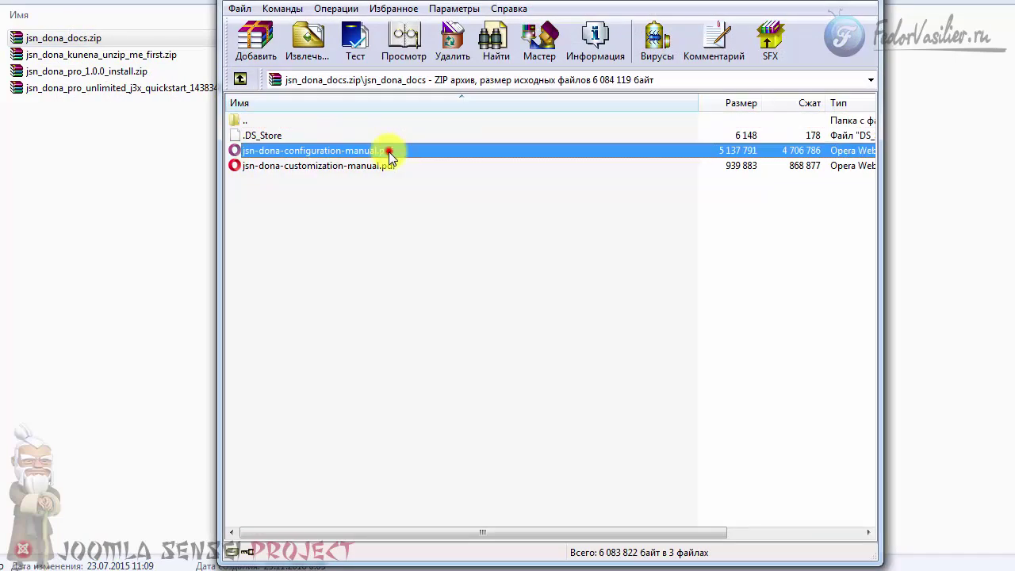
left_click(381, 165)
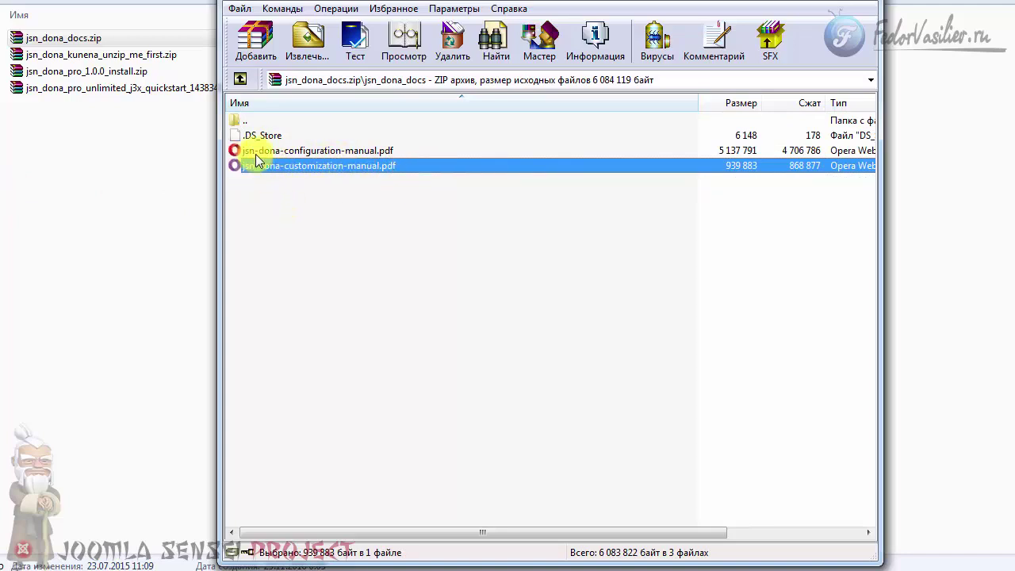
left_click(851, 2)
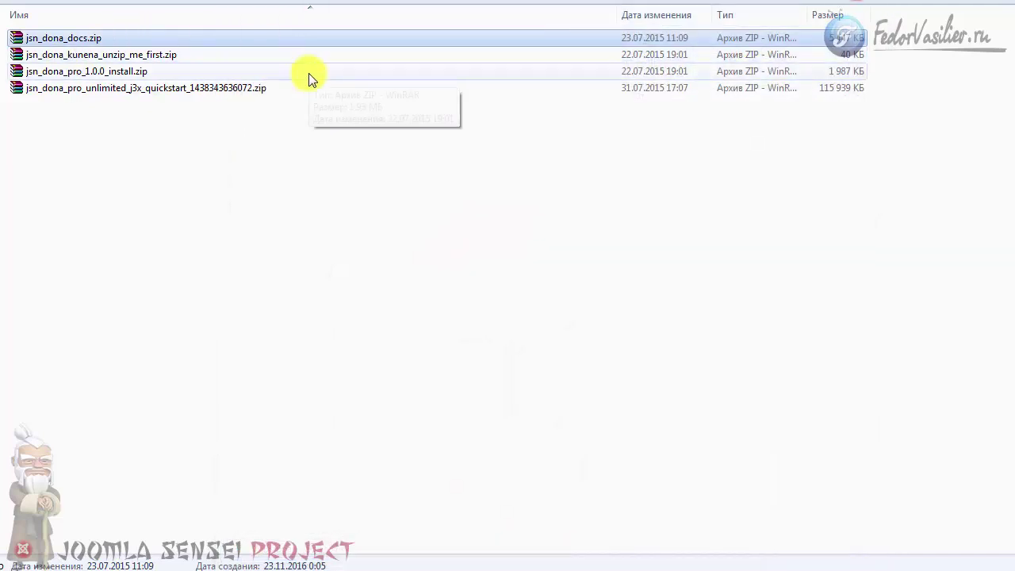
left_click(90, 74)
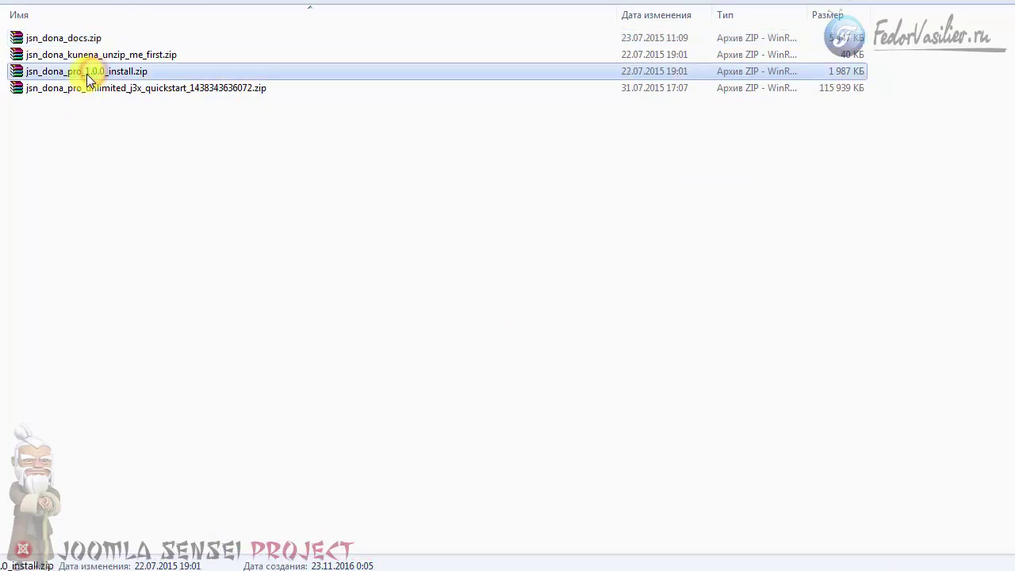
left_click(84, 88)
left_click(79, 119)
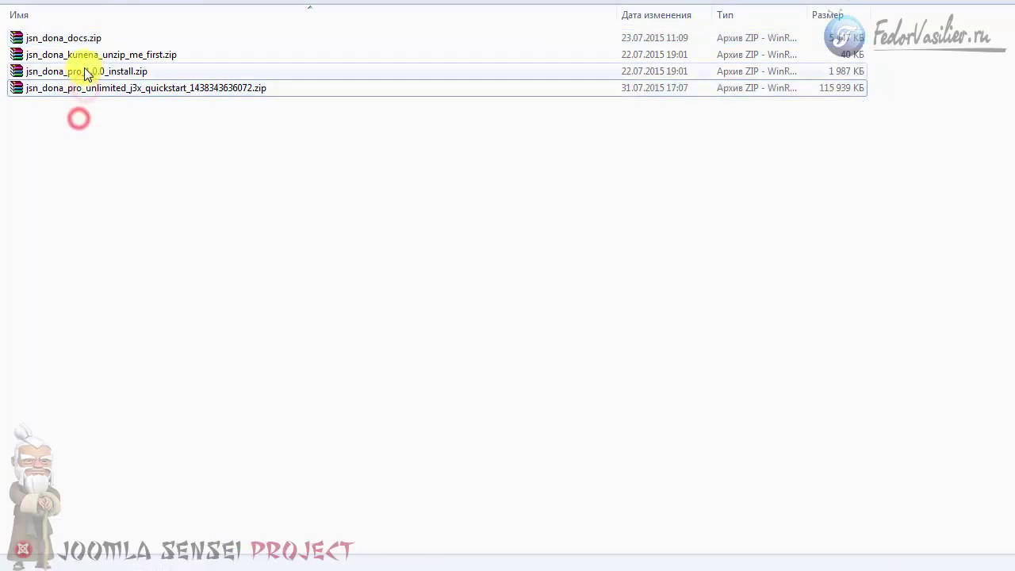
right_click(81, 72)
left_click(134, 82)
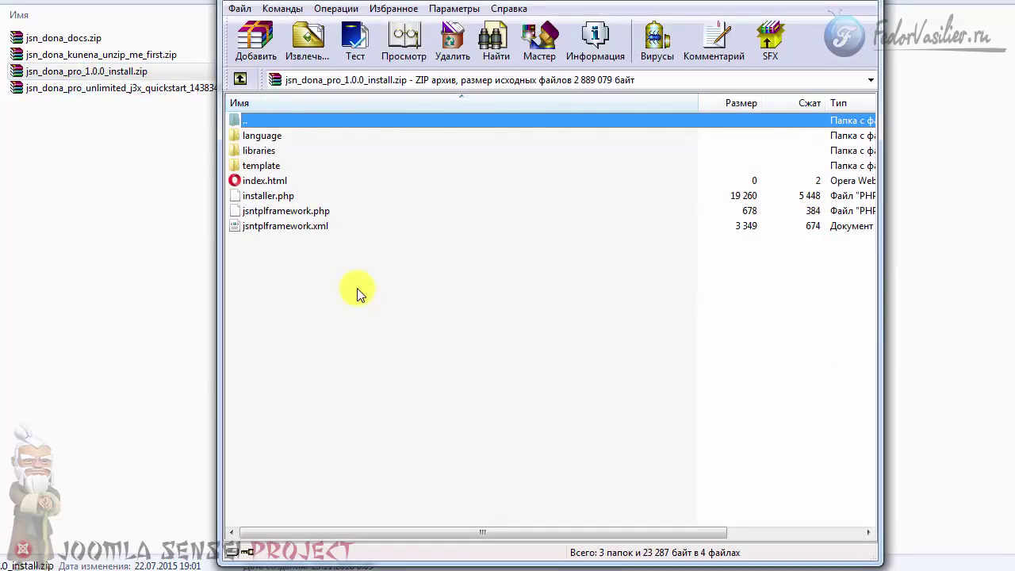
left_click(287, 231)
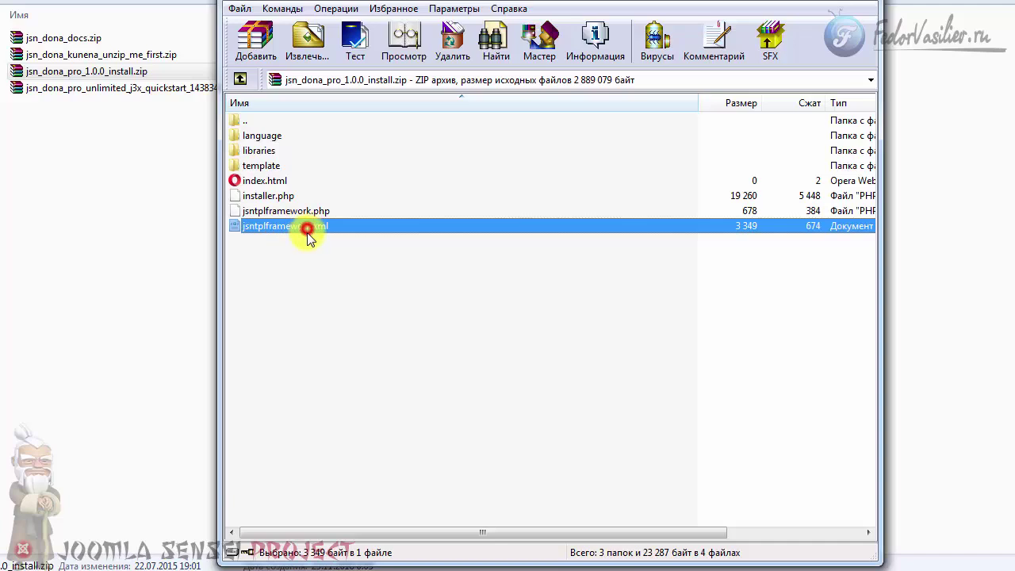
left_click_drag(333, 226, 312, 226)
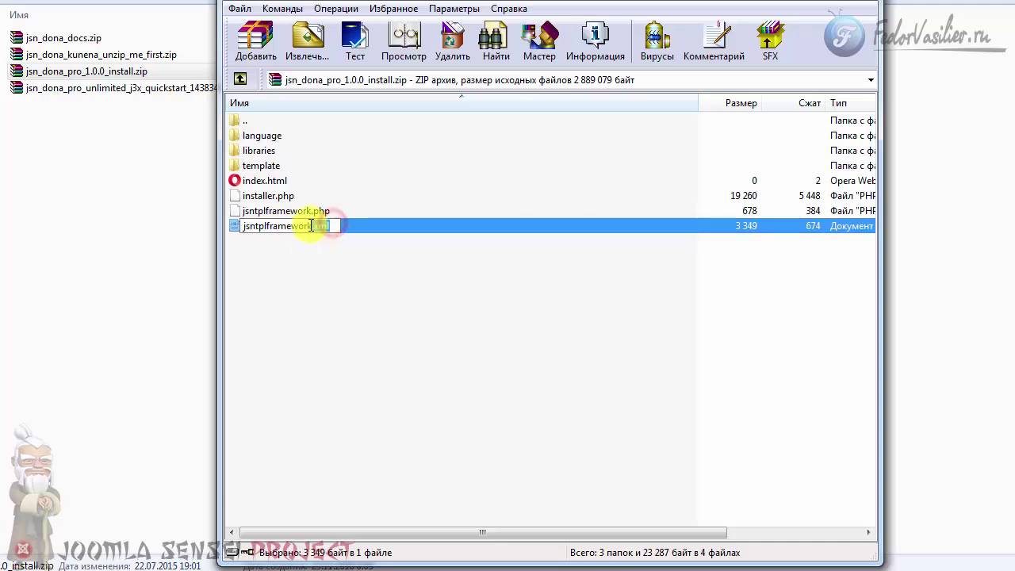
left_click(246, 242)
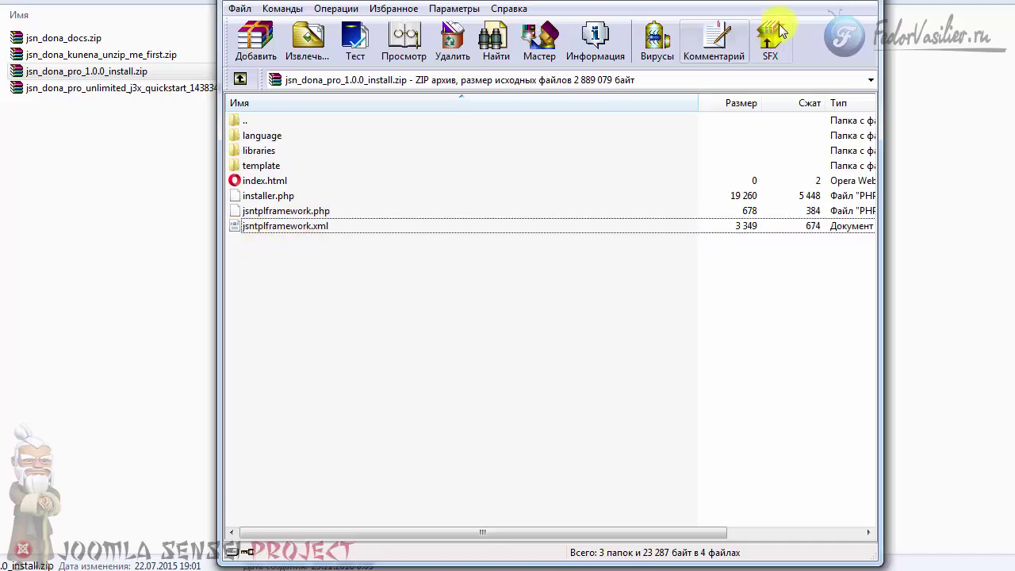
left_click(853, 1)
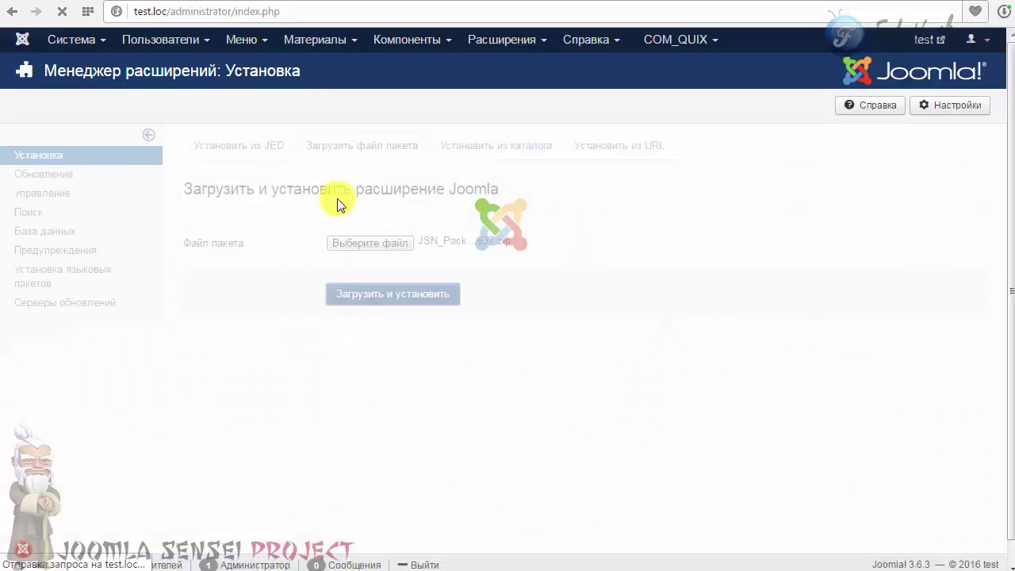
Stop the pending JSN package upload and show the empty Загрузить файл пакета form.
left_click(62, 12)
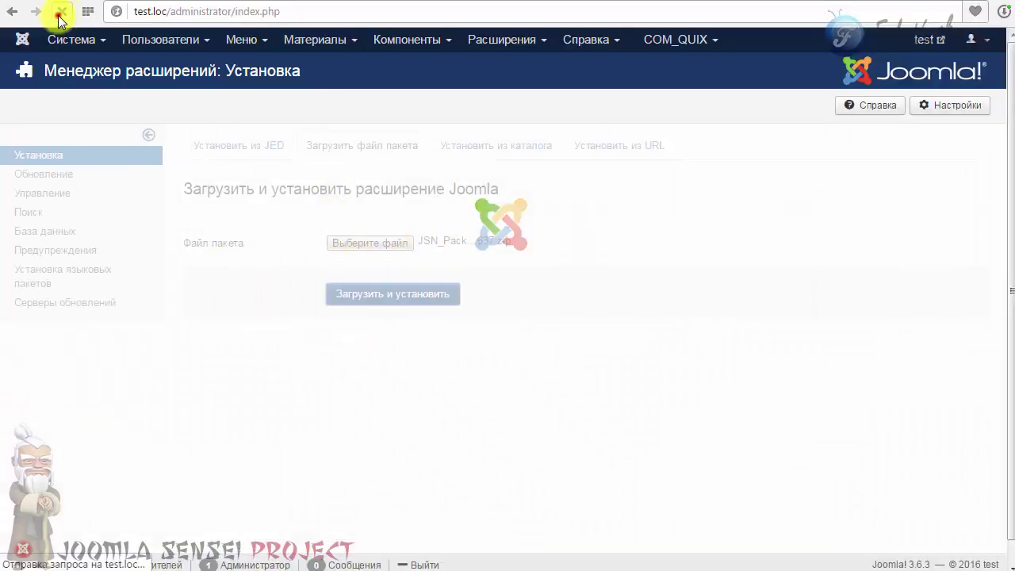
left_click(329, 144)
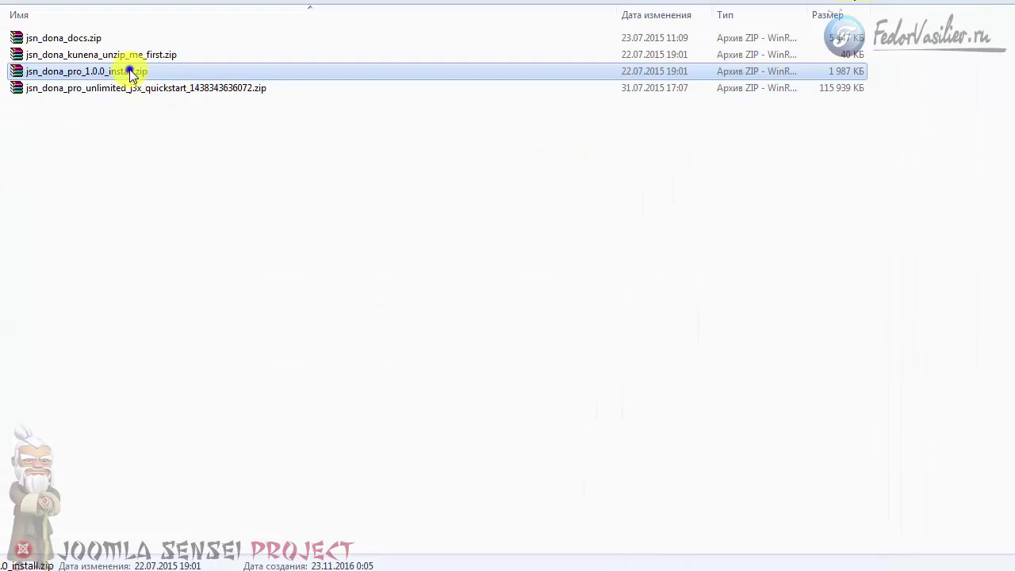
right_click(129, 70)
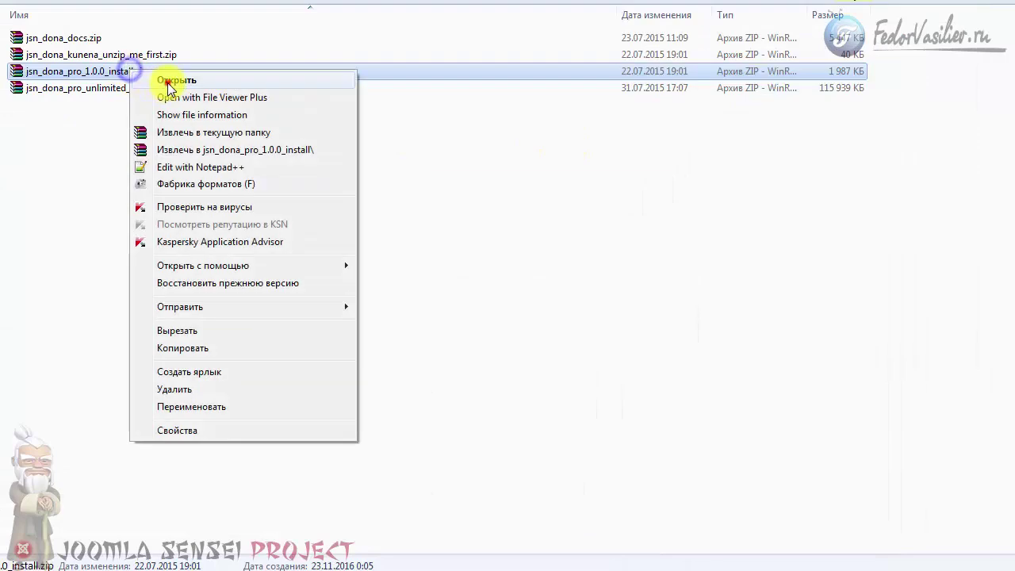
Inspect jsntplframework.xml inside jsn_dona_pro_1.0.0_install.zip in WinRAR, then close the archive.
left_click(168, 78)
left_click(273, 228)
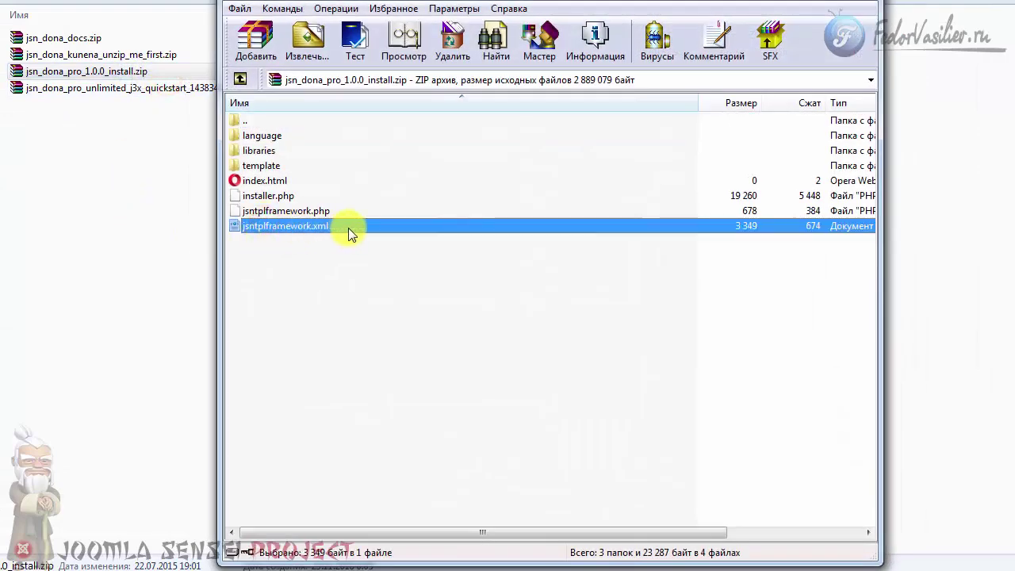
left_click(861, 4)
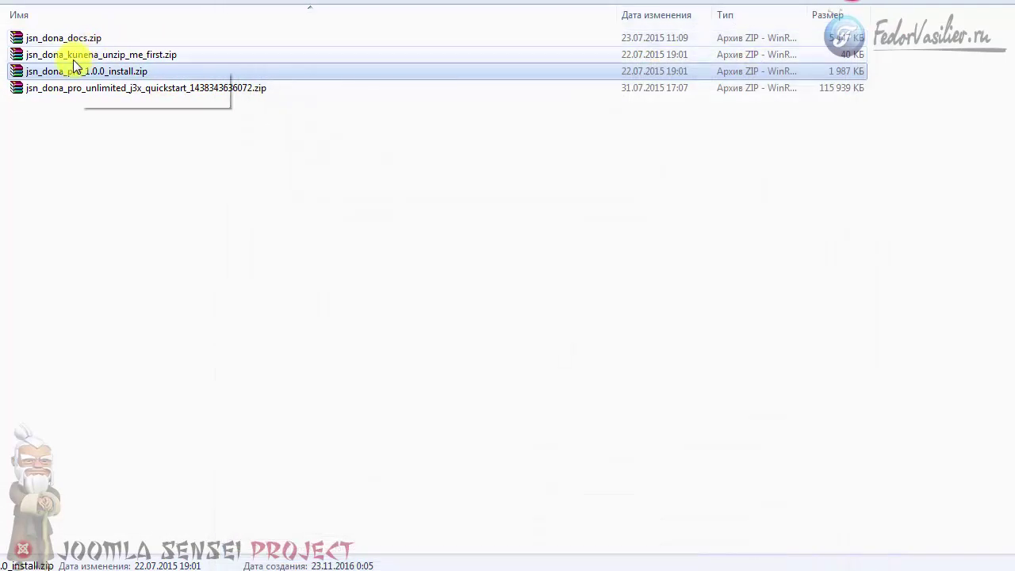
right_click(79, 73)
left_click(141, 80)
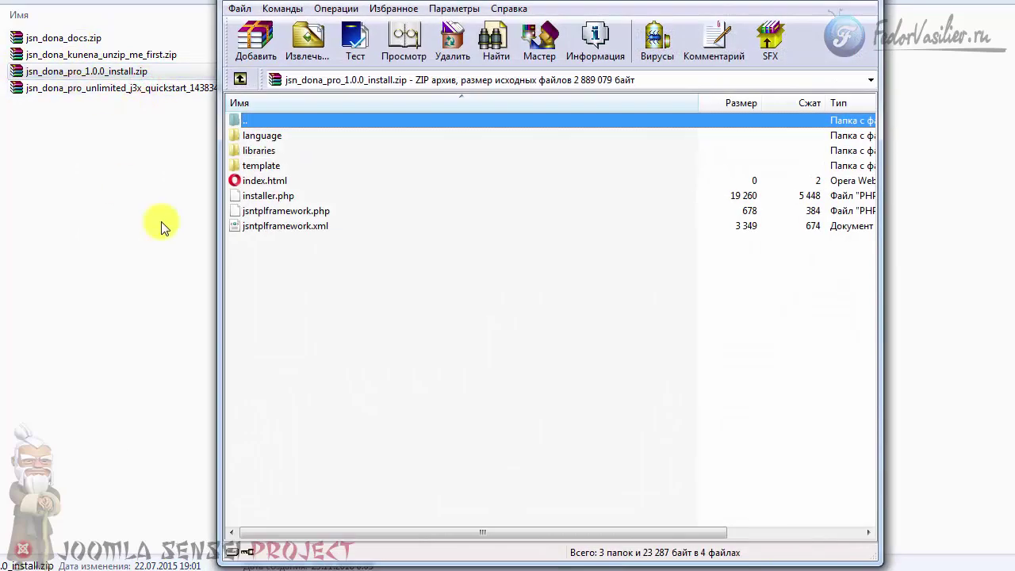
left_click(299, 227)
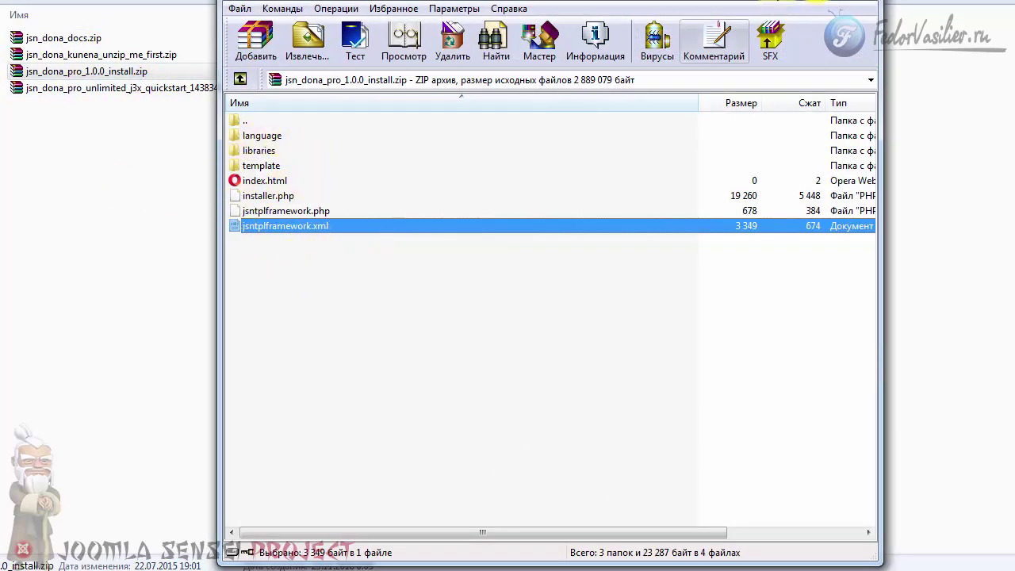
left_click(868, 2)
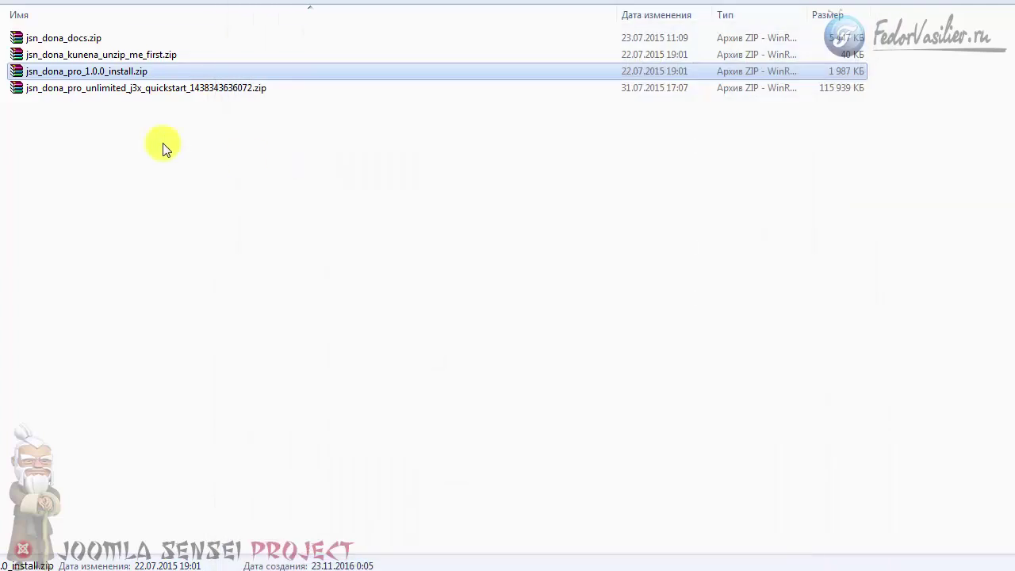
Select the quickstart archive and return to Joomla's extension installer to choose a package file.
left_click(84, 88)
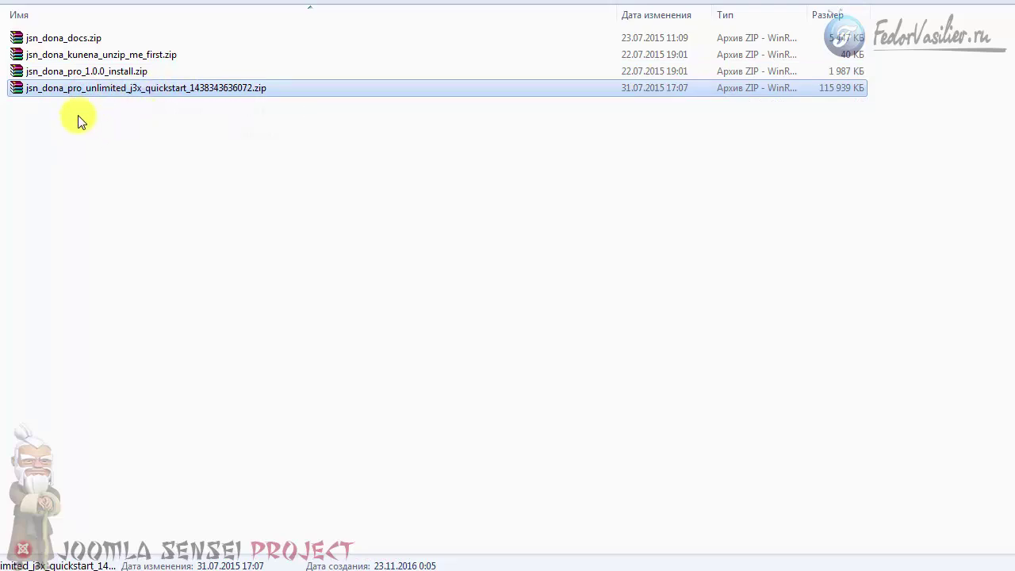
left_click_drag(54, 89, 54, 112)
key("alt+Tab")
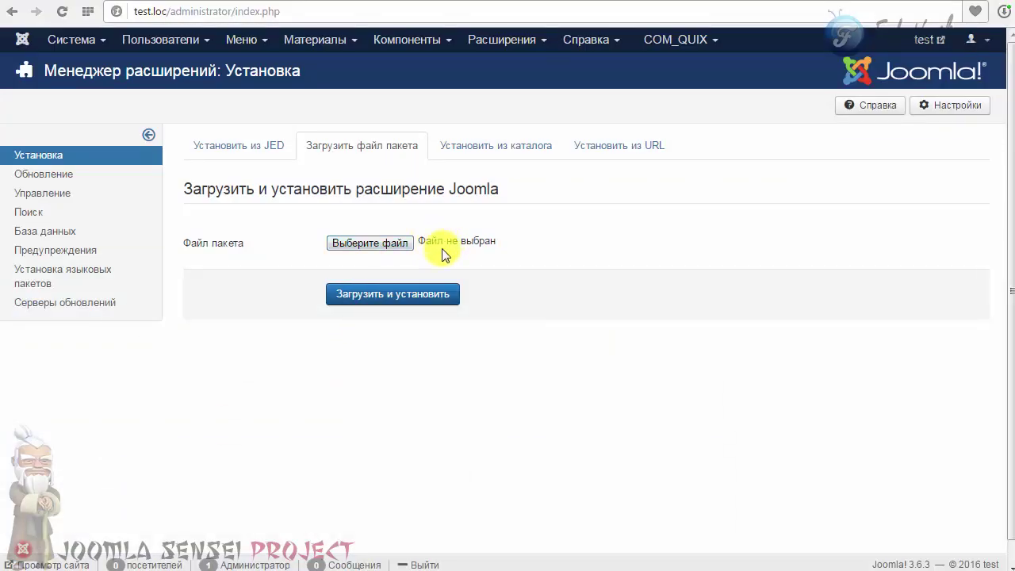
left_click(388, 244)
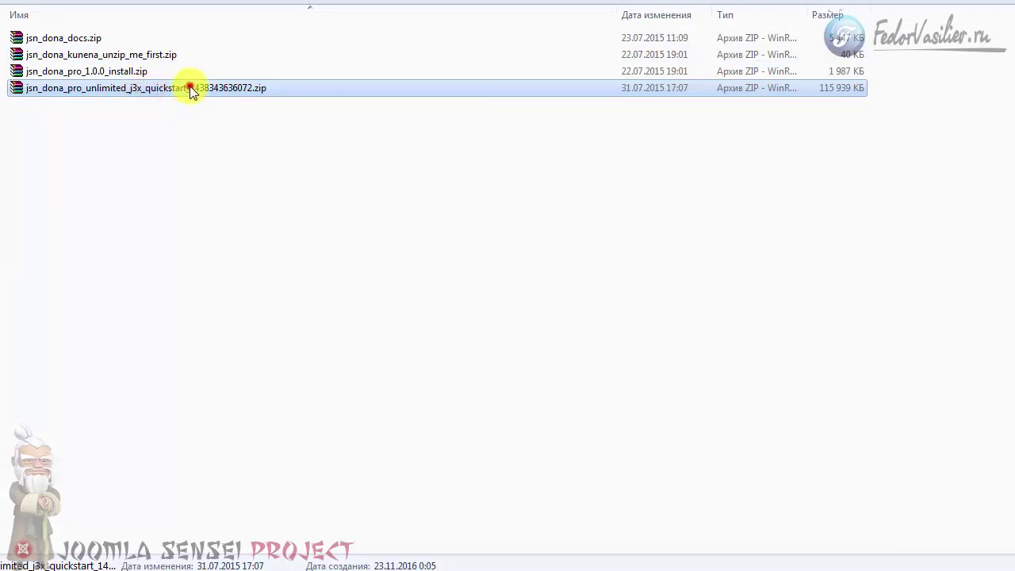
left_click_drag(187, 87, 146, 93)
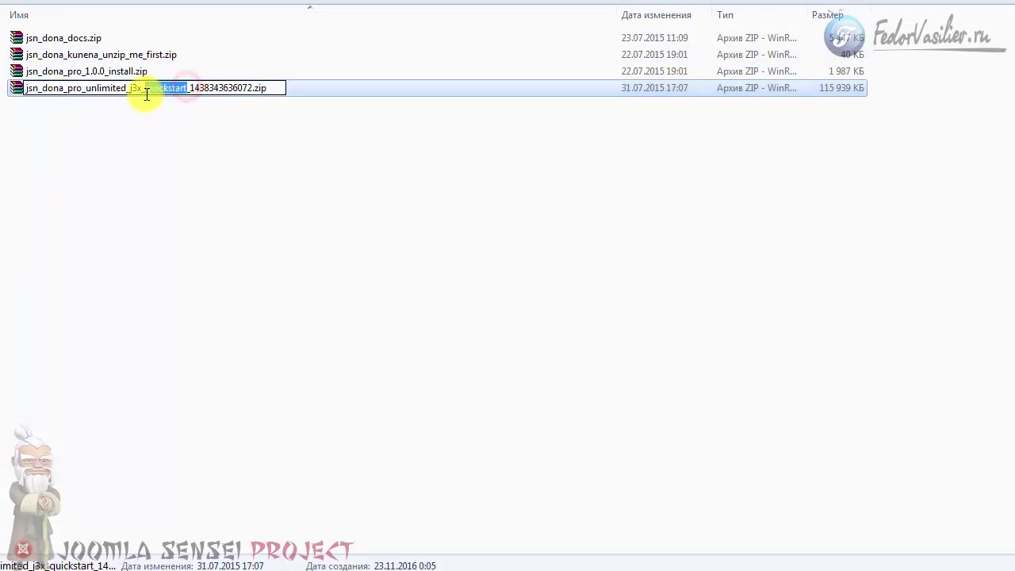
left_click(144, 109)
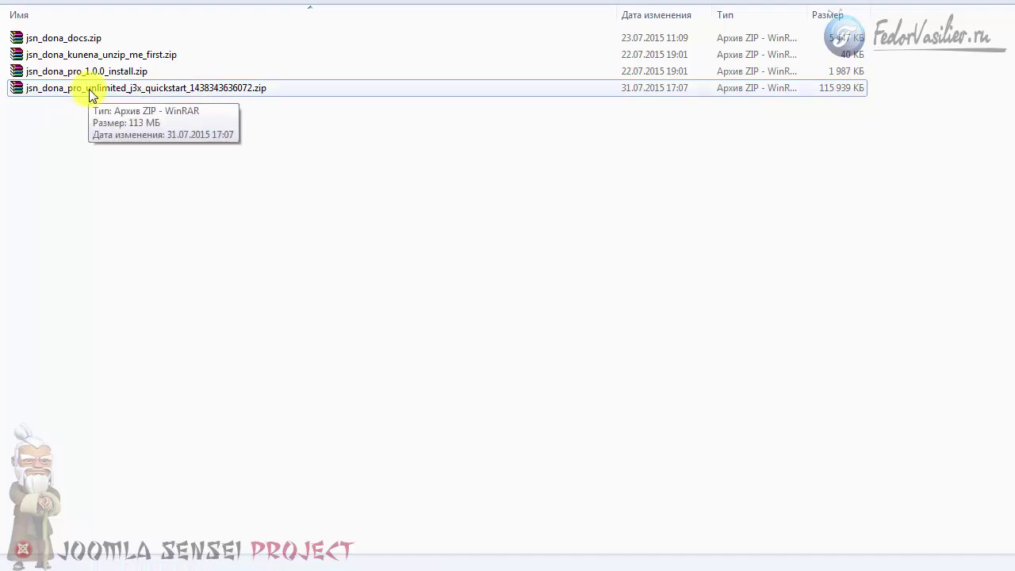
right_click(90, 93)
left_click(141, 101)
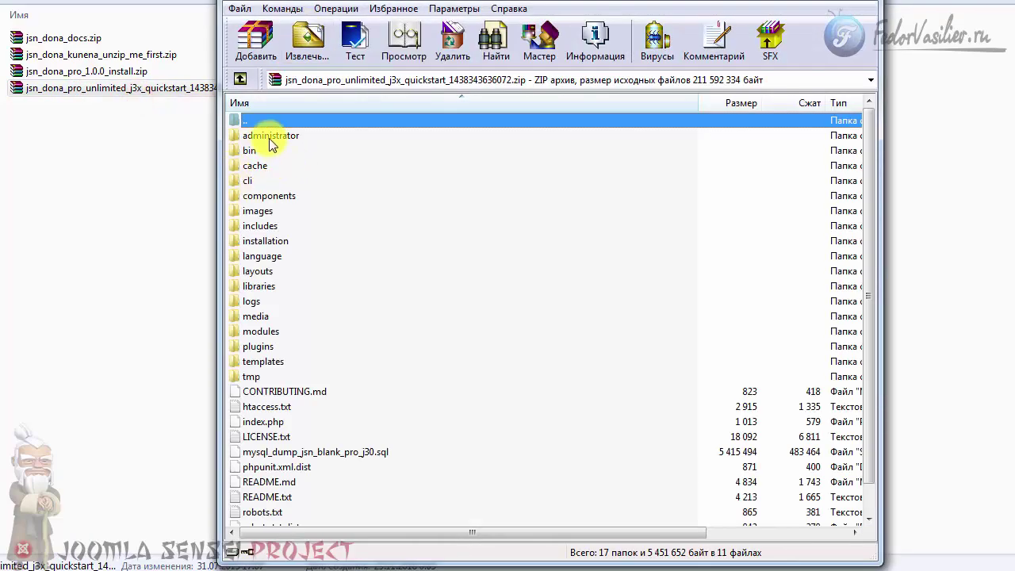
left_click(263, 136)
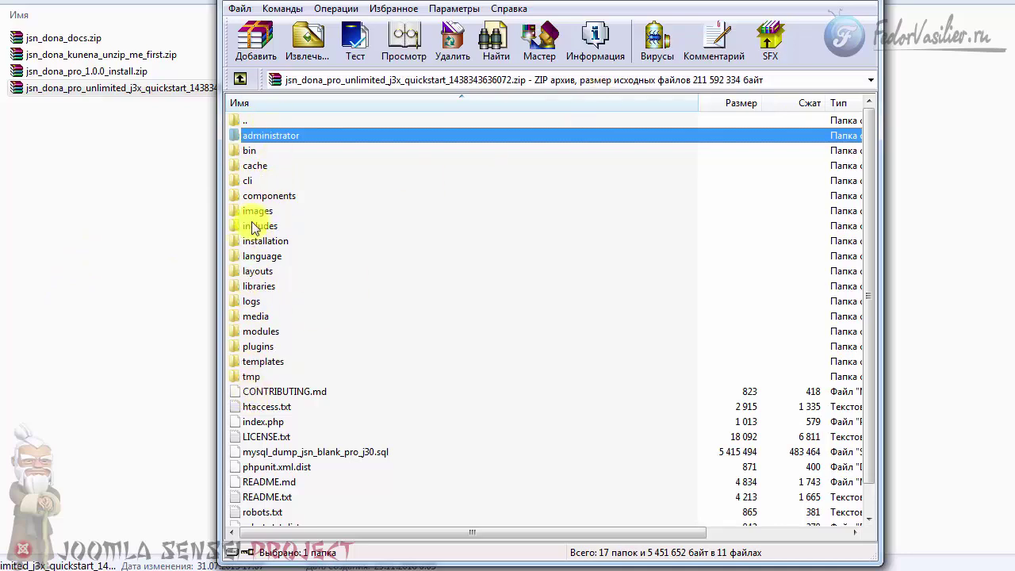
left_click(844, 5)
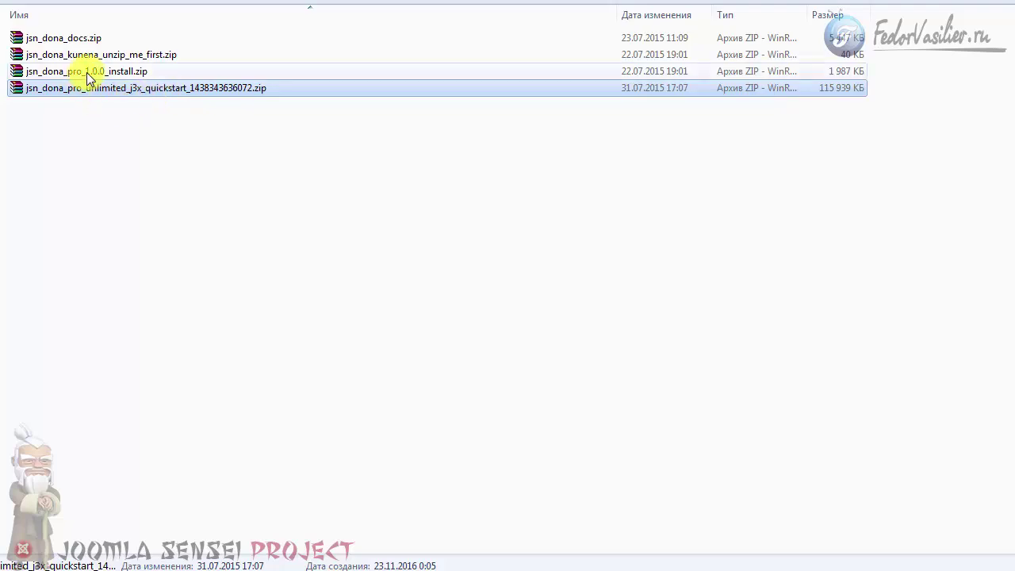
left_click(88, 71)
right_click(87, 72)
left_click(131, 80)
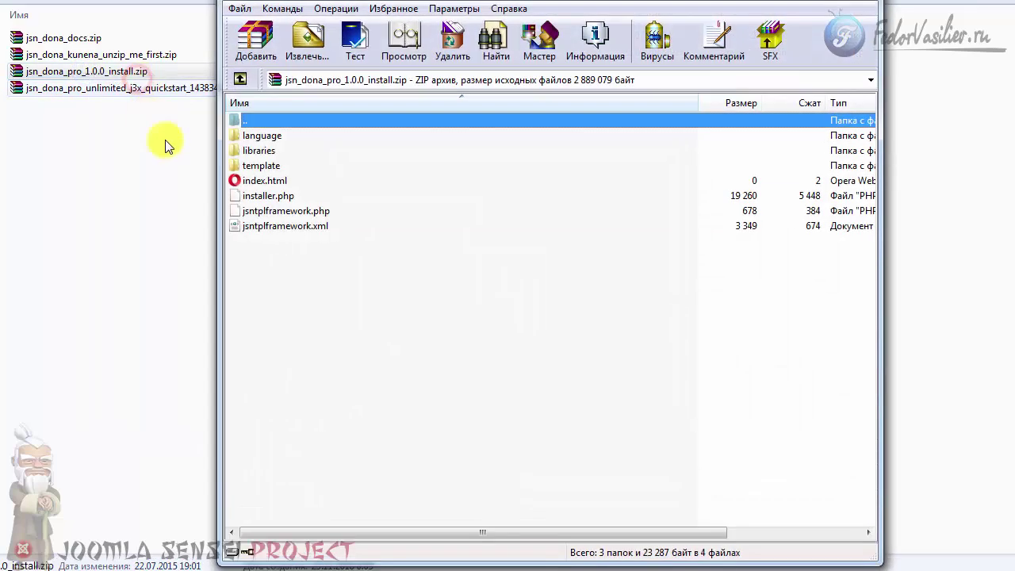
left_click(293, 228)
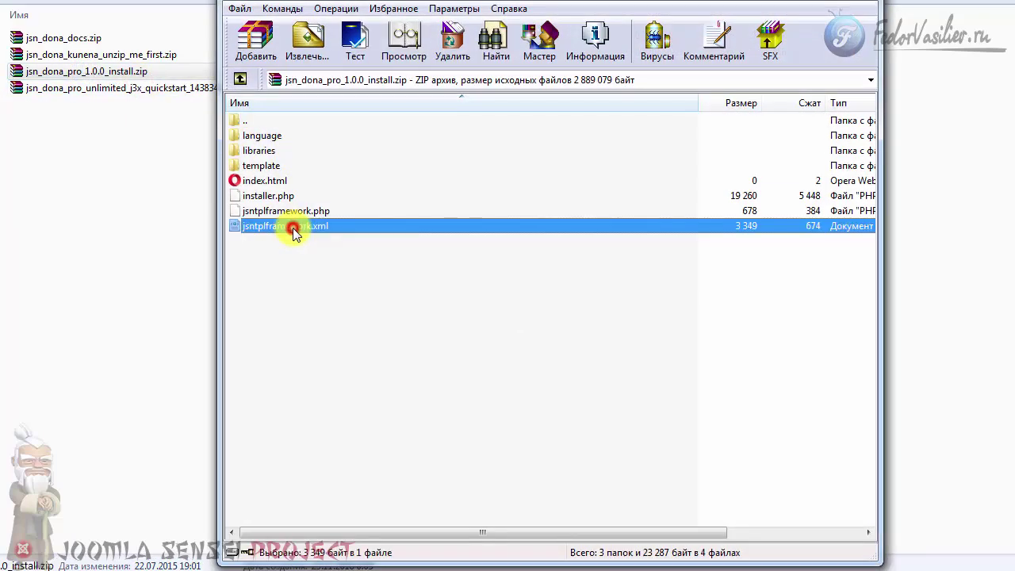
left_click(856, 2)
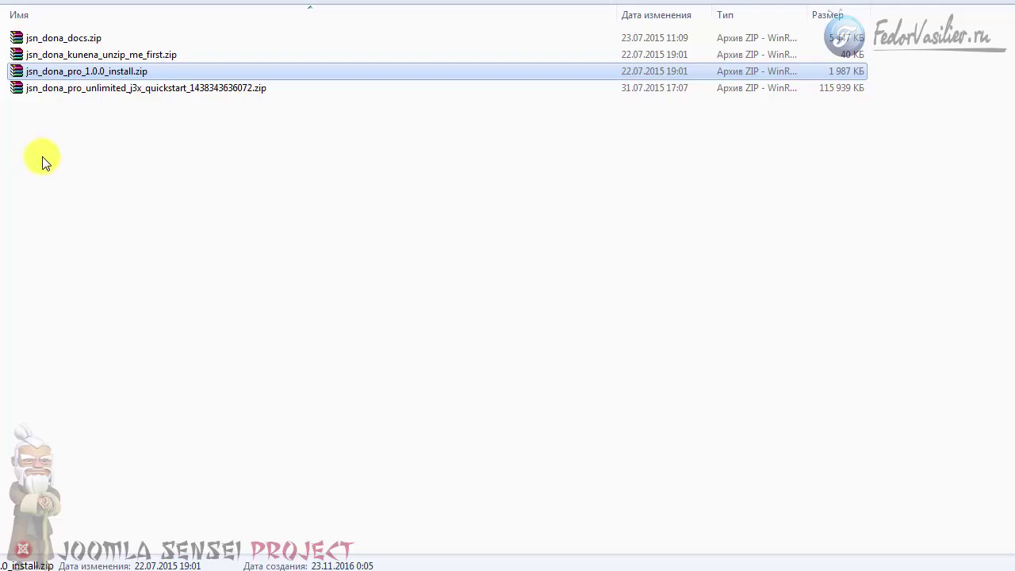
left_click(95, 90)
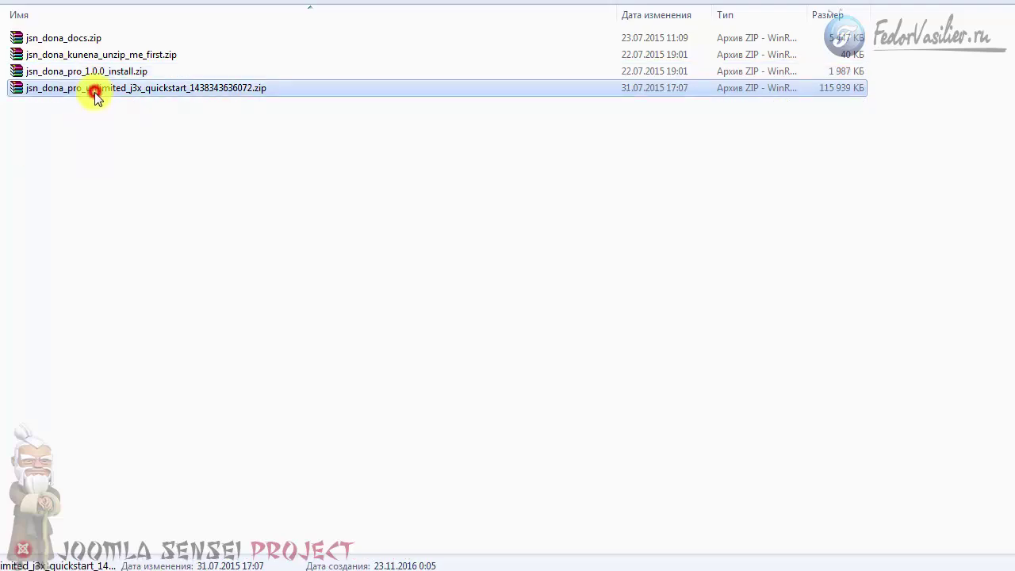
left_click(95, 70)
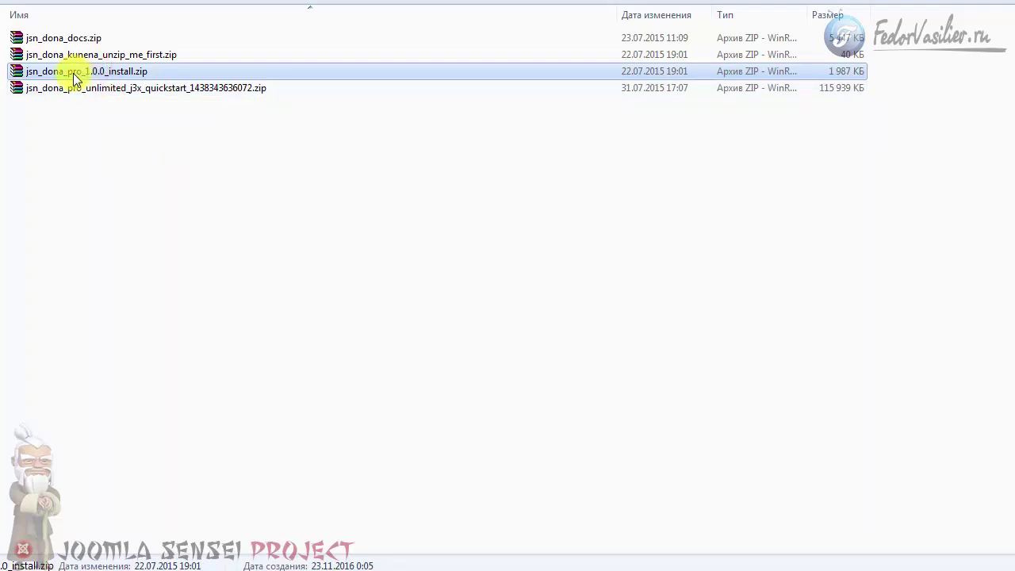
key("shift+Down")
mouse_move(49, 71)
left_mouse_down()
mouse_move(88, 98)
mouse_move(62, 71)
left_mouse_up()
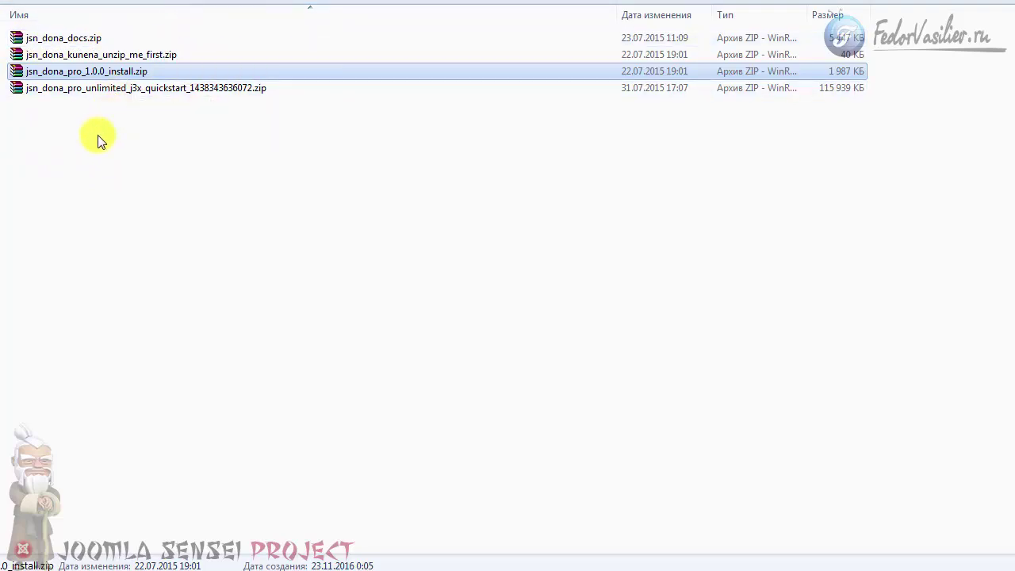
left_click(95, 91)
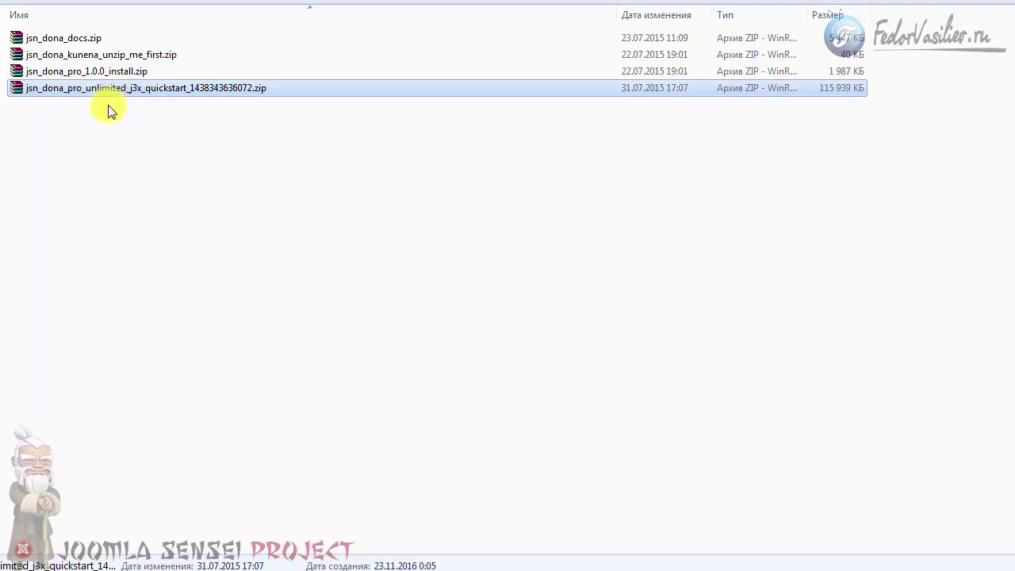
left_click(85, 72)
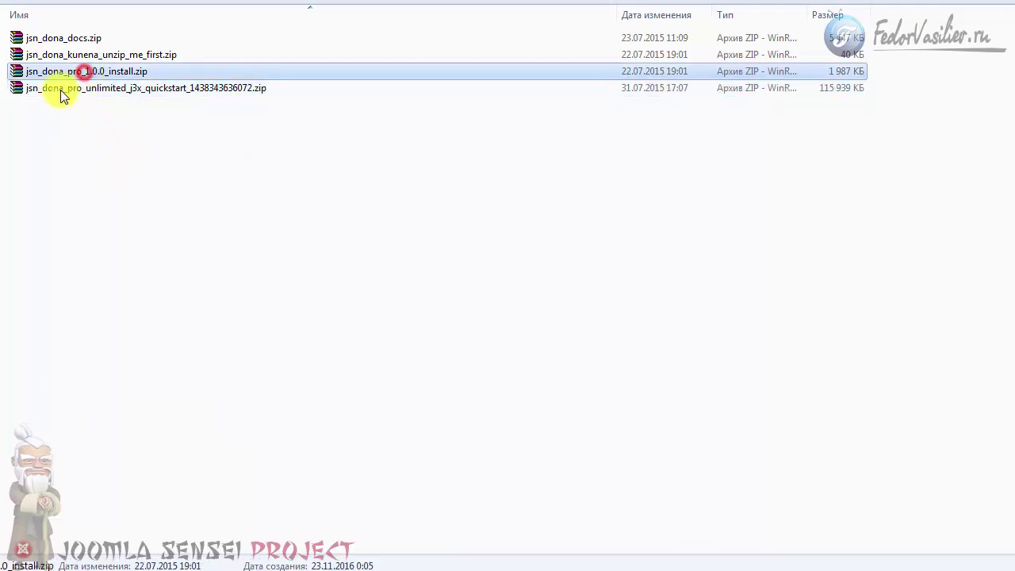
left_click_drag(67, 72, 96, 73)
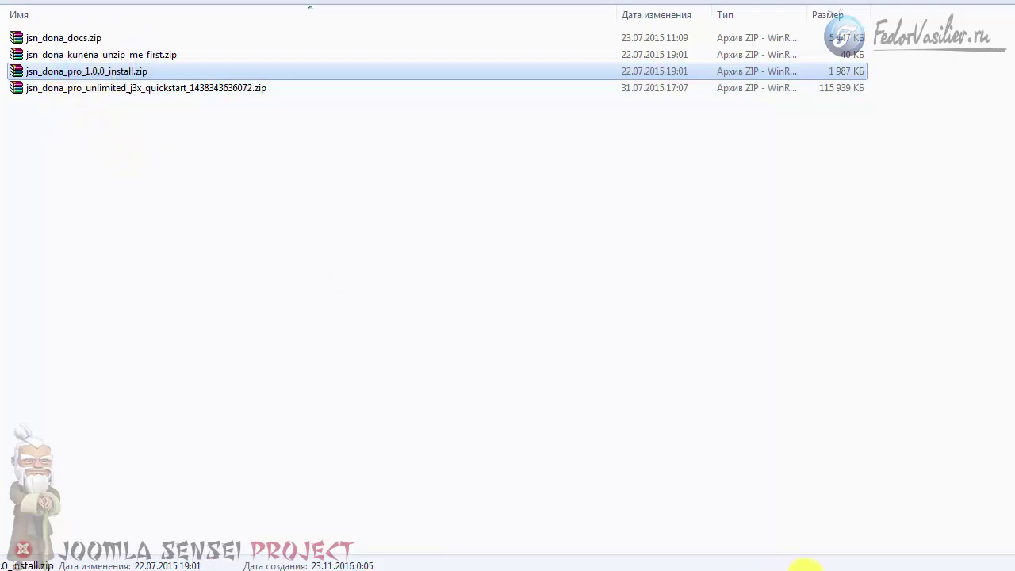
Drop jsn_dona_pro_1.0.0_install.zip into the package file field and install it.
left_click(804, 565)
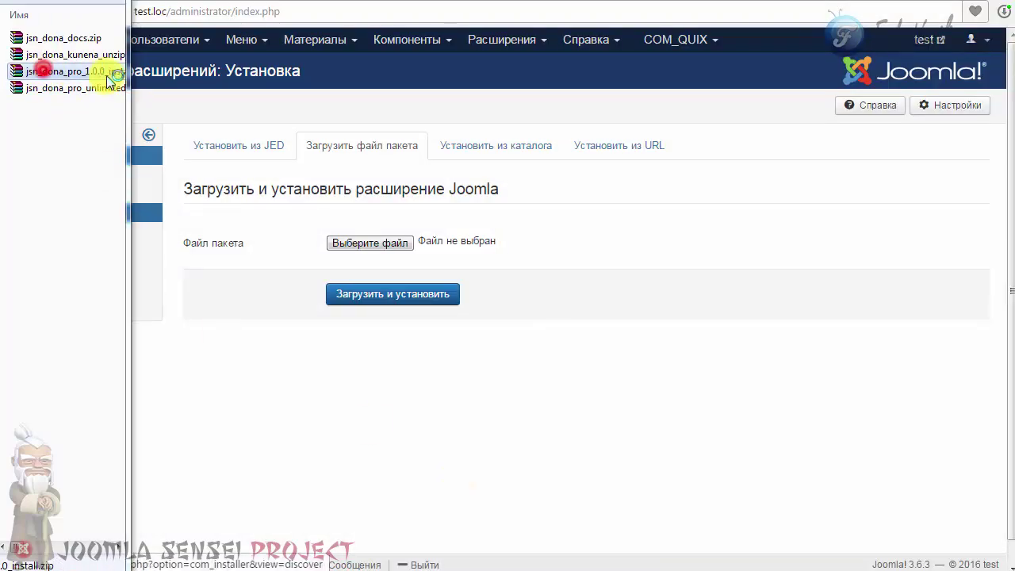
double_click(75, 72)
key("Escape")
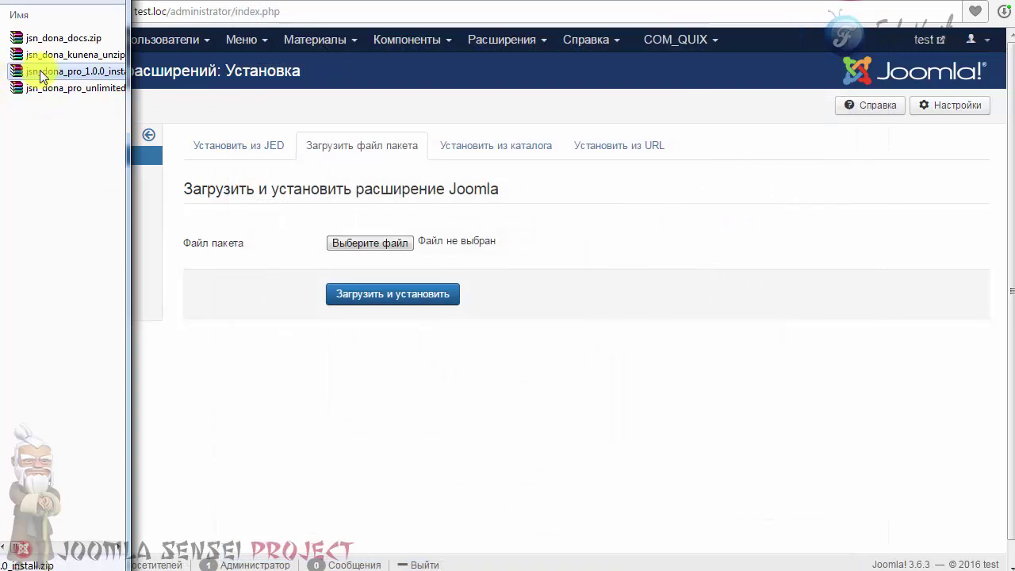
left_click_drag(48, 71, 436, 243)
left_click(376, 294)
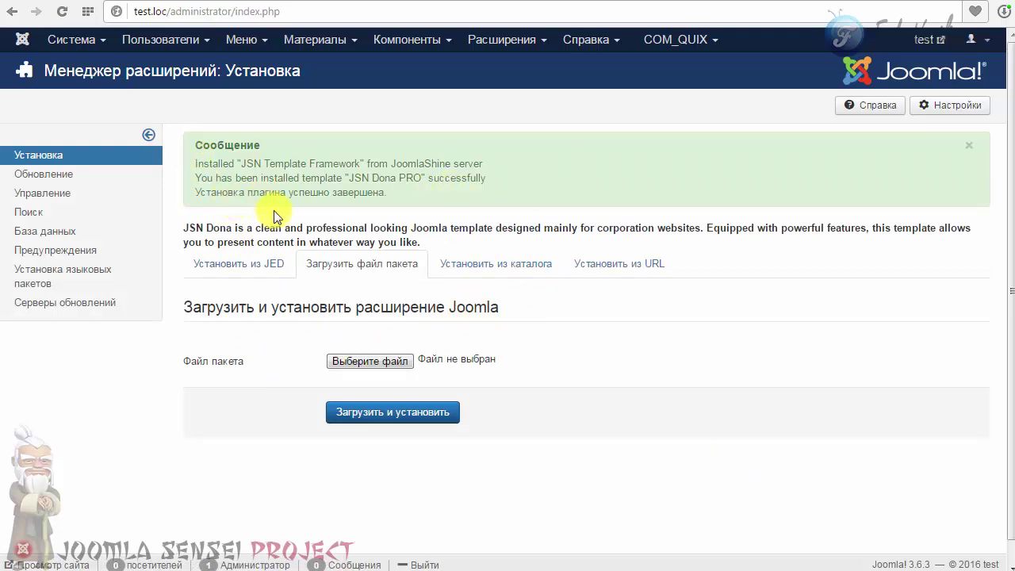
Review the plugin, framework and template installation success messages.
left_click_drag(394, 193, 199, 199)
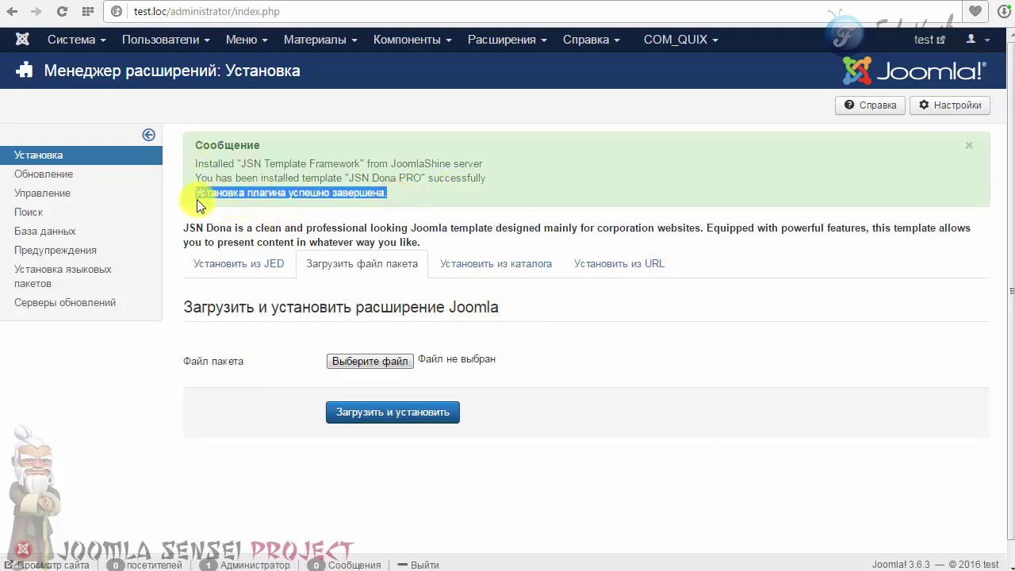
left_click_drag(487, 178, 203, 164)
left_click(334, 184)
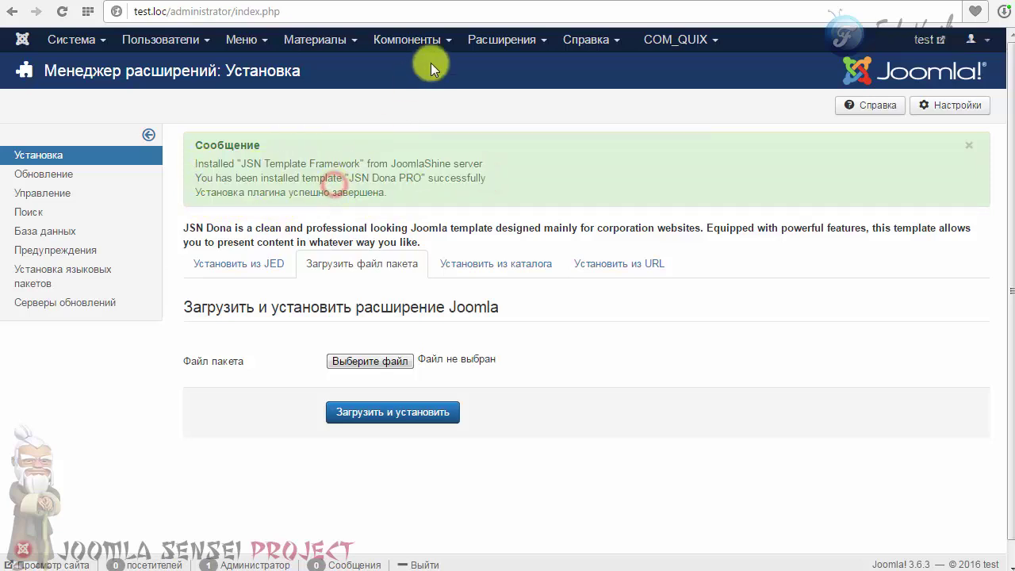
left_click(510, 40)
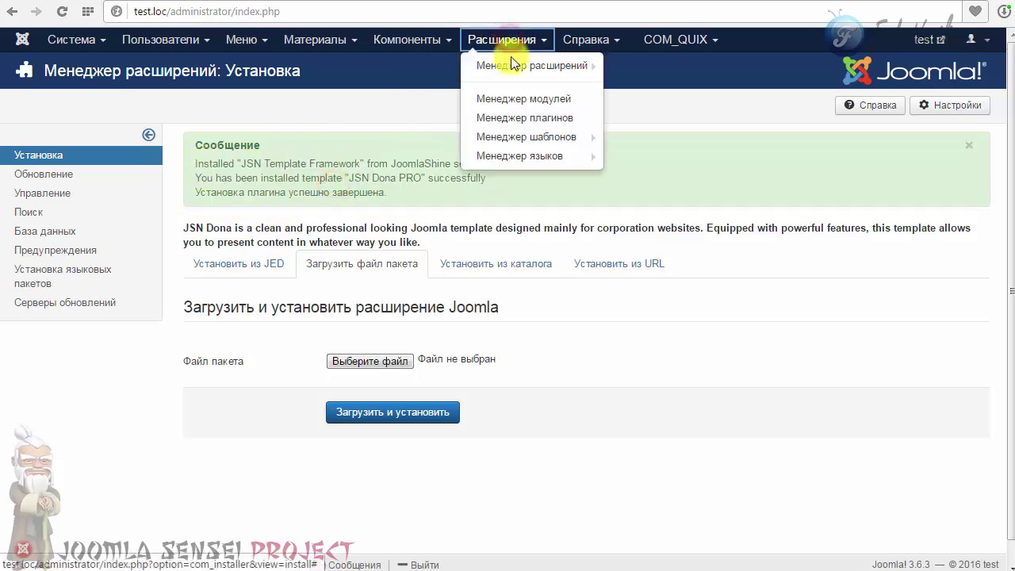
Open the JSN Dona PRO - По умолчанию style from the site template styles list.
left_click(515, 137)
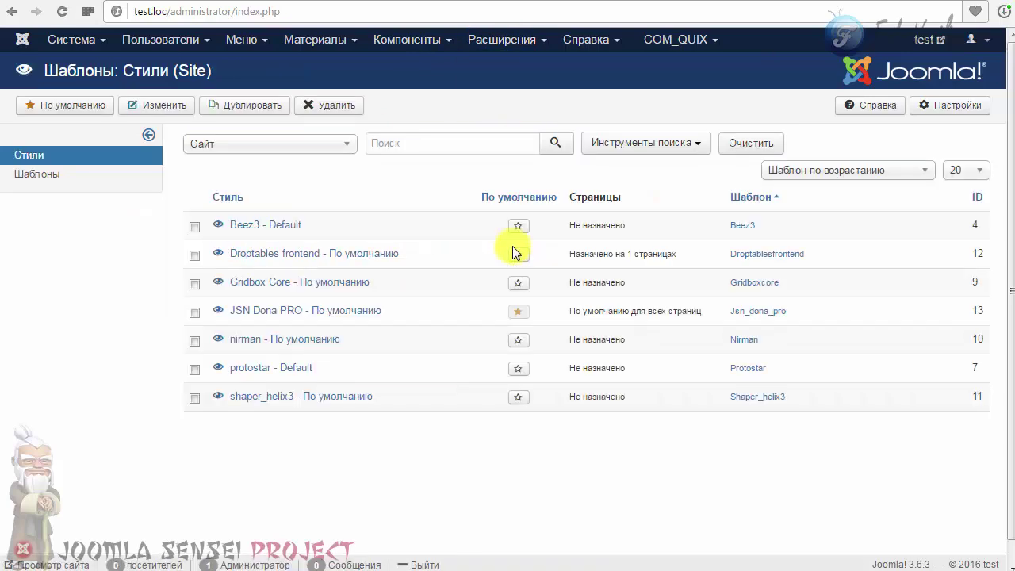
left_click_drag(388, 310, 229, 314)
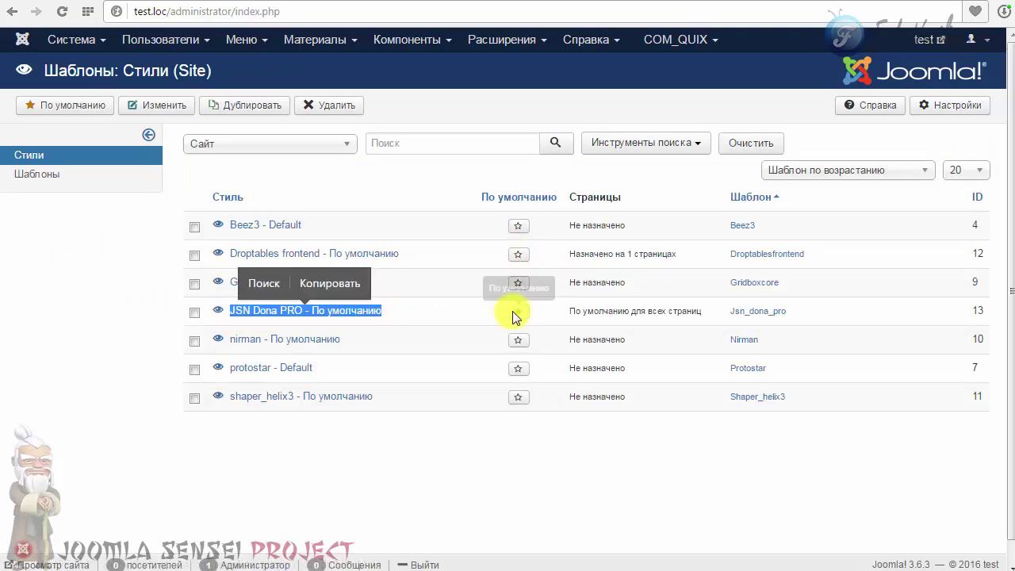
left_click(351, 312)
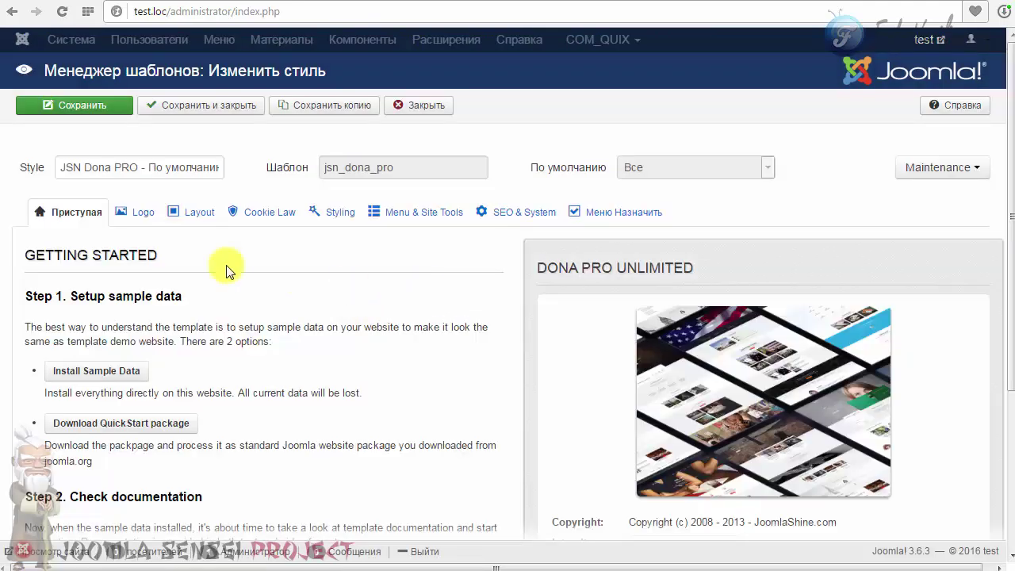
Browse the Logo, Layout, Cookie Law, Styling, Menu, SEO and assignment tabs, then close without saving.
left_click(137, 212)
left_click(188, 214)
left_click(270, 211)
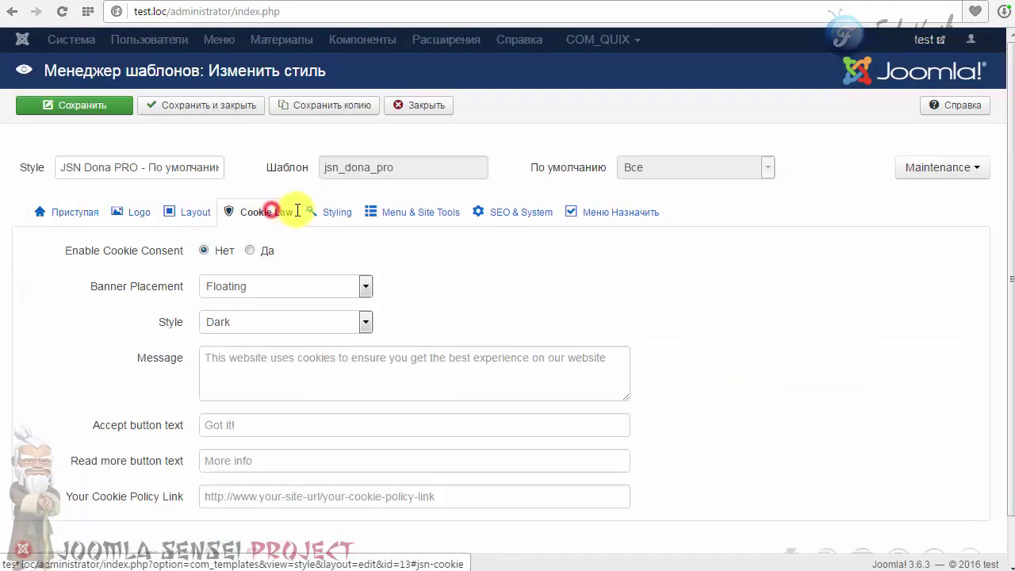
left_click(336, 211)
left_click(411, 212)
left_click(524, 212)
left_click(646, 212)
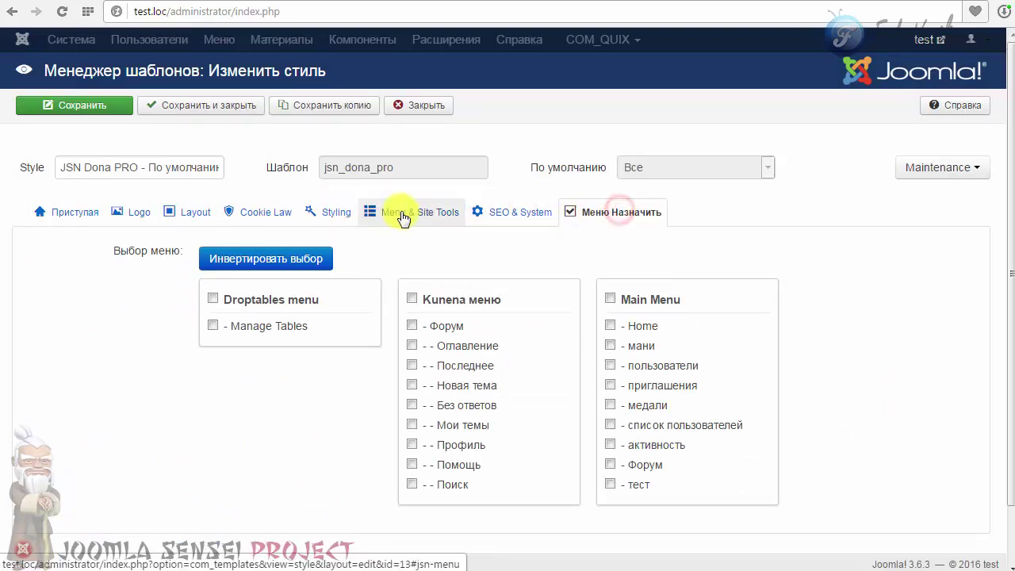
left_click(270, 212)
left_click(417, 106)
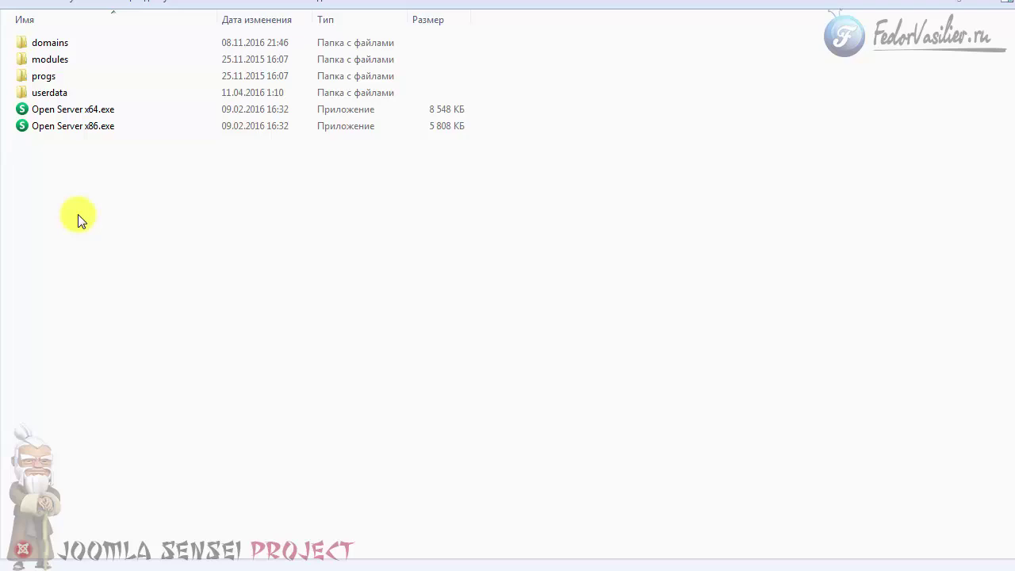
Select Open Server x64.exe in the Open Server folder.
left_click(76, 109)
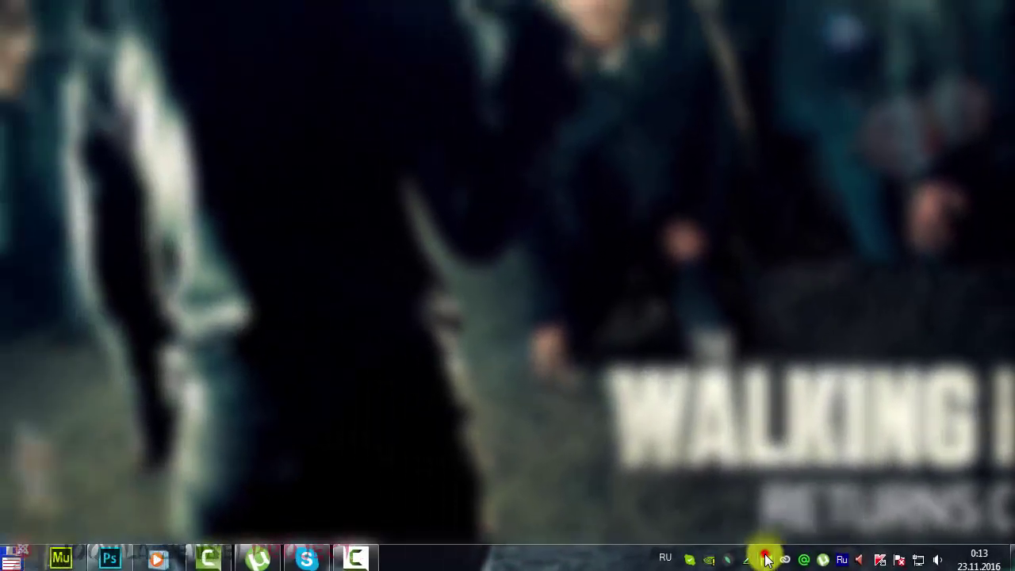
Launch PhpMyAdmin from the Open Server tray menu's Дополнительно submenu.
right_click(600, 560)
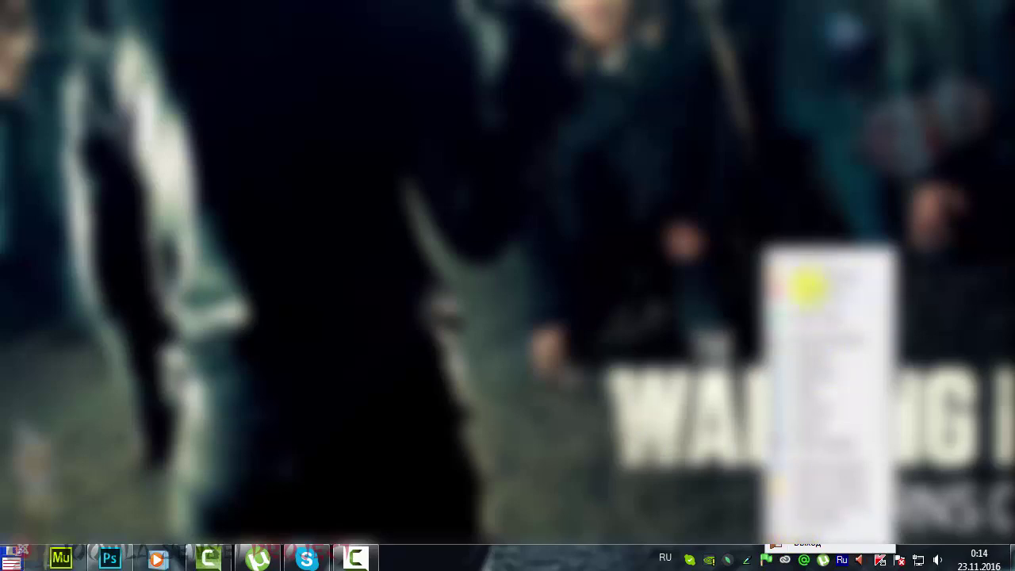
mouse_move(811, 363)
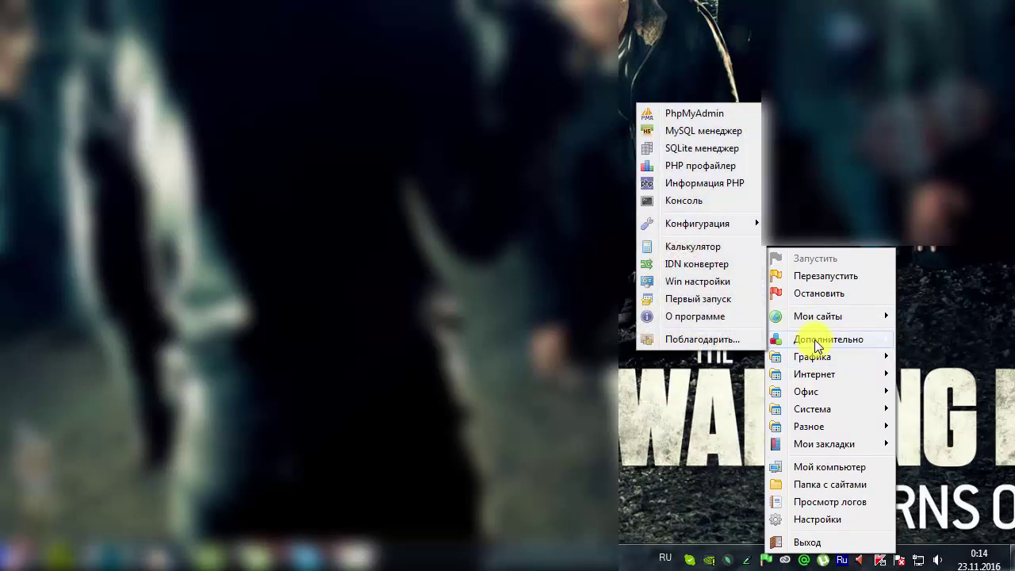
left_click(700, 117)
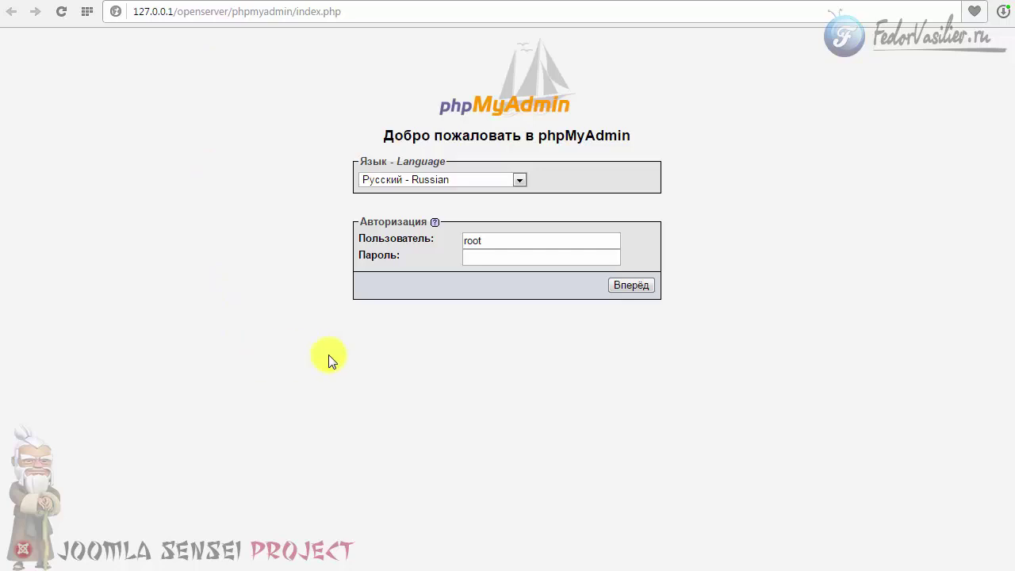
Log in to phpMyAdmin with the saved database username.
double_click(494, 240)
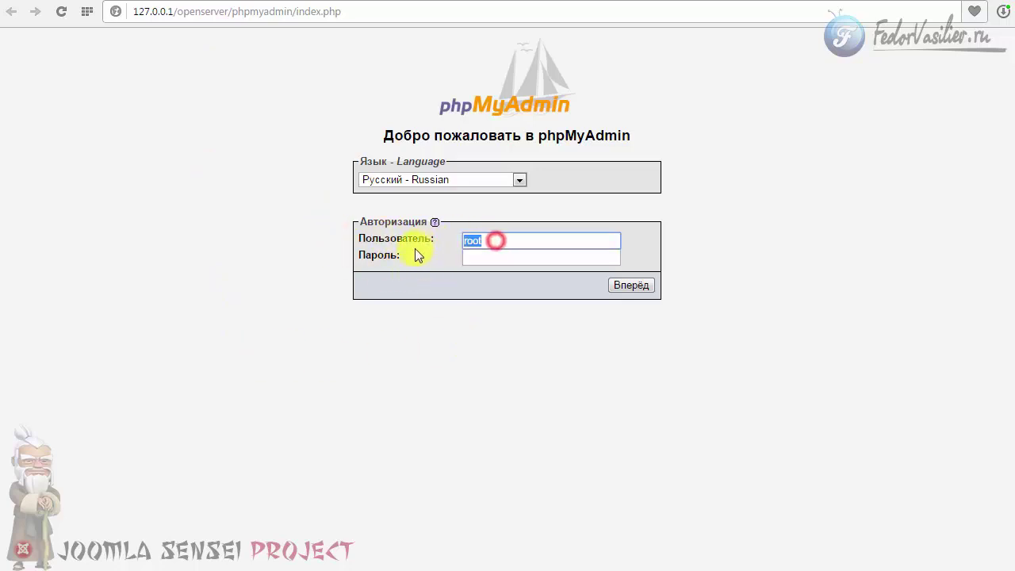
left_click(494, 243)
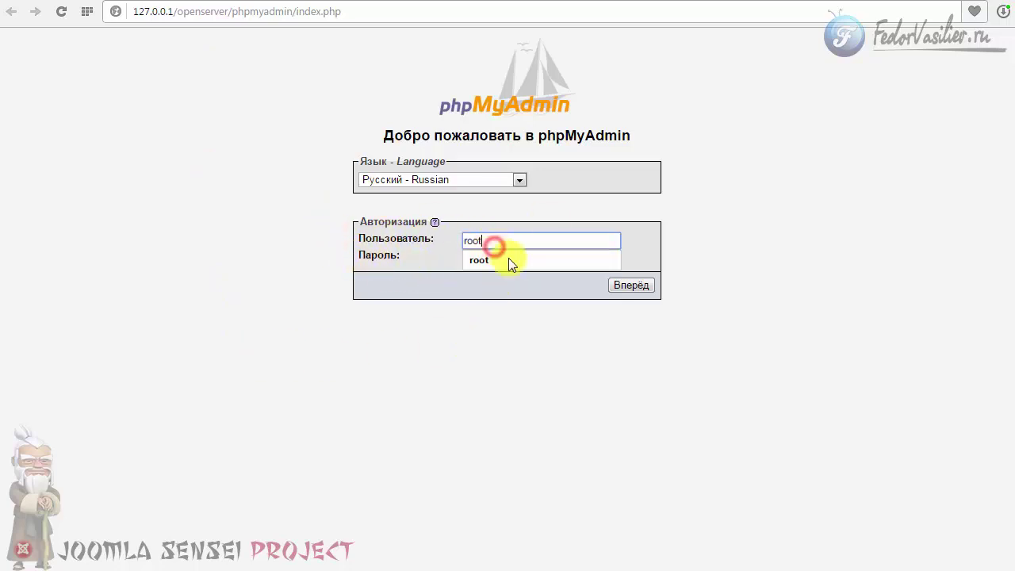
left_click(584, 314)
left_click(632, 287)
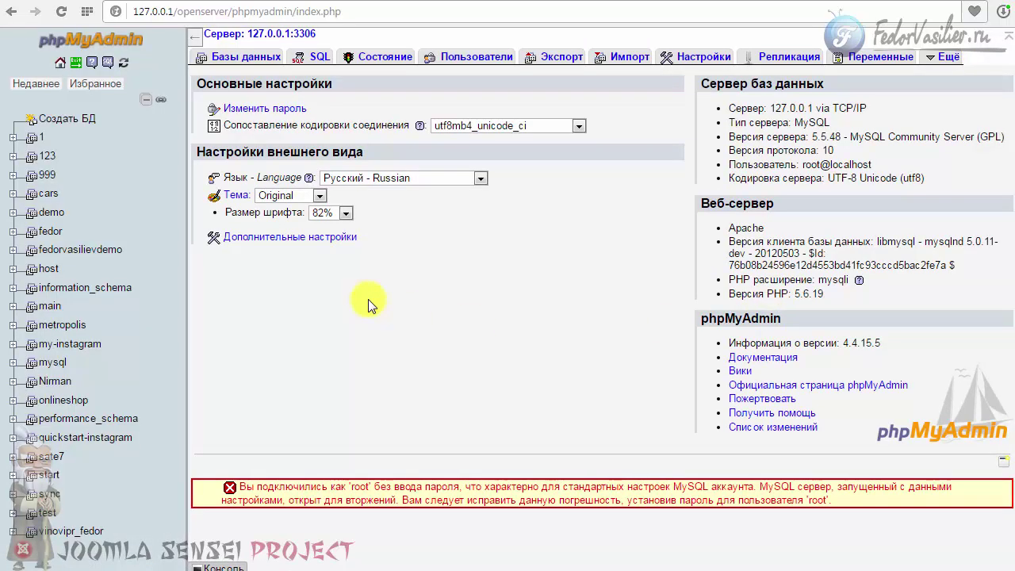
Create a new database named 'template' from the Databases tab.
left_click(265, 59)
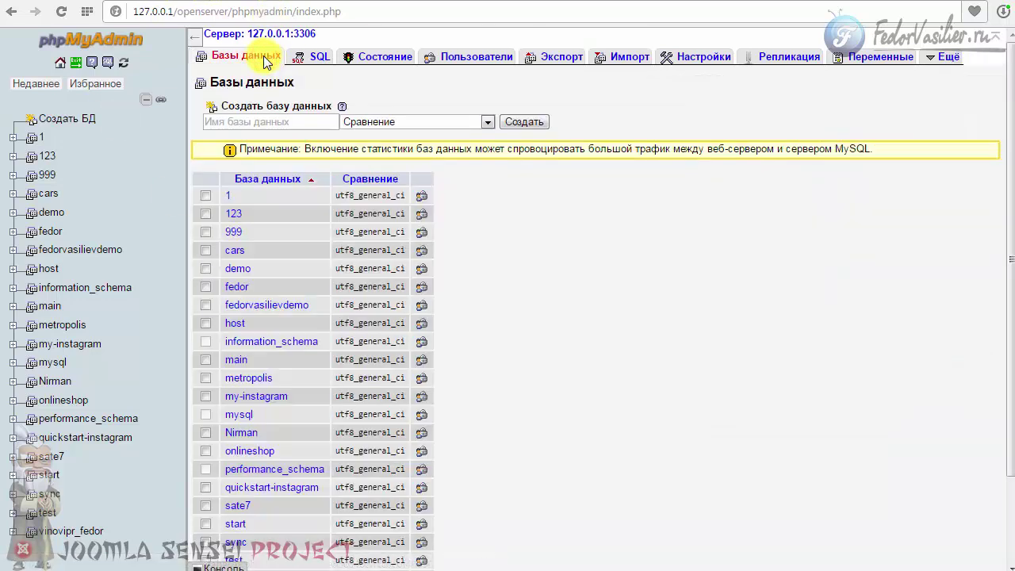
left_click(235, 122)
right_click(234, 122)
left_click(273, 210)
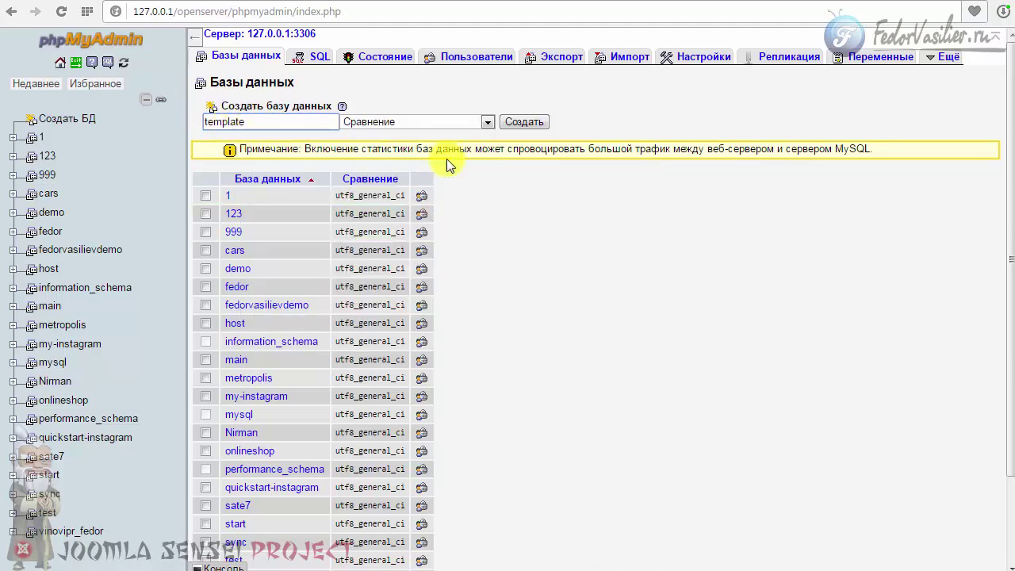
left_click(528, 125)
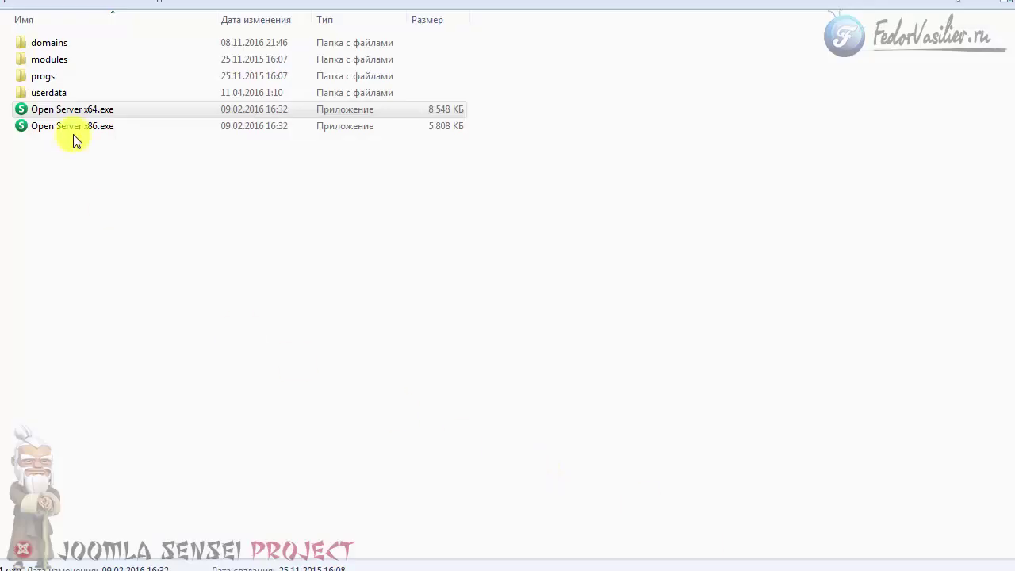
In domains, make a new folder named template.loc and open it.
left_click(52, 43)
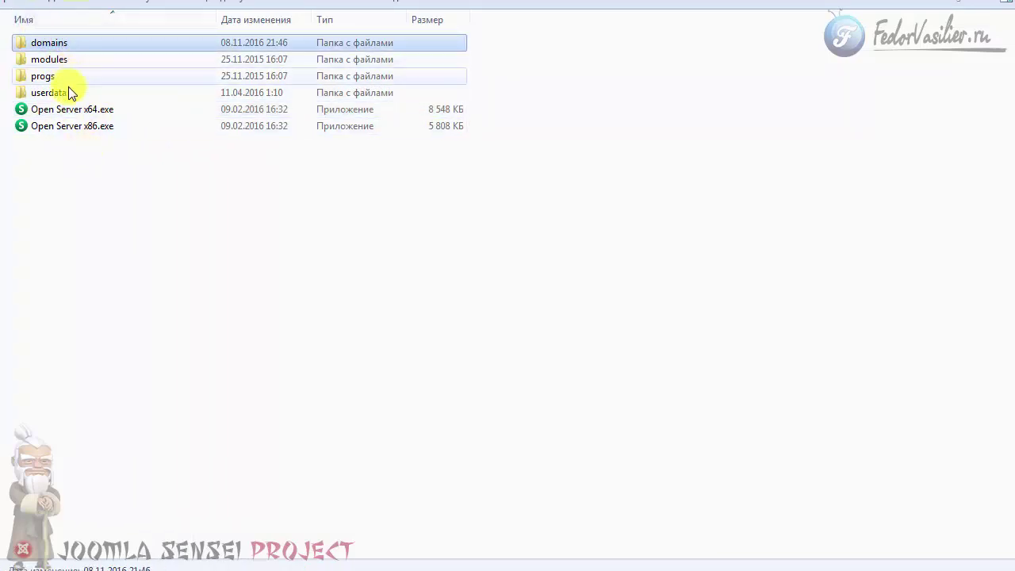
double_click(50, 43)
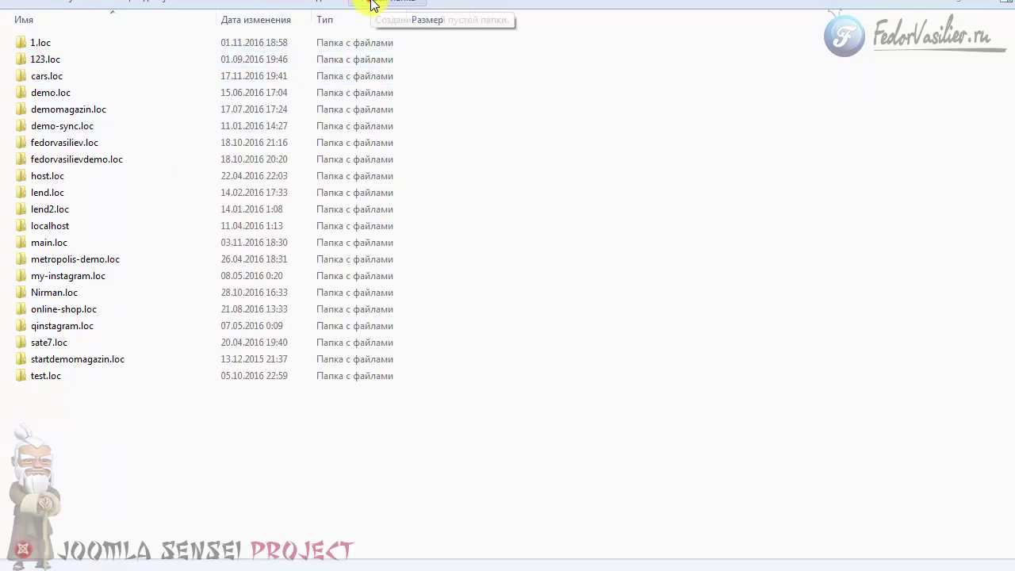
left_click(425, 3)
right_click(75, 391)
left_click(127, 466)
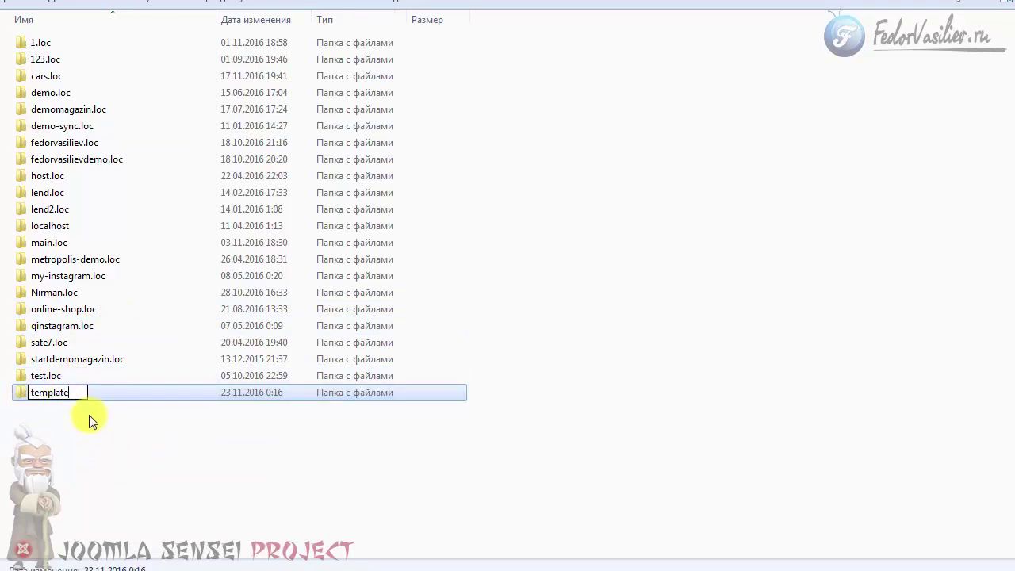
key("slash")
type(".loc")
key("Return")
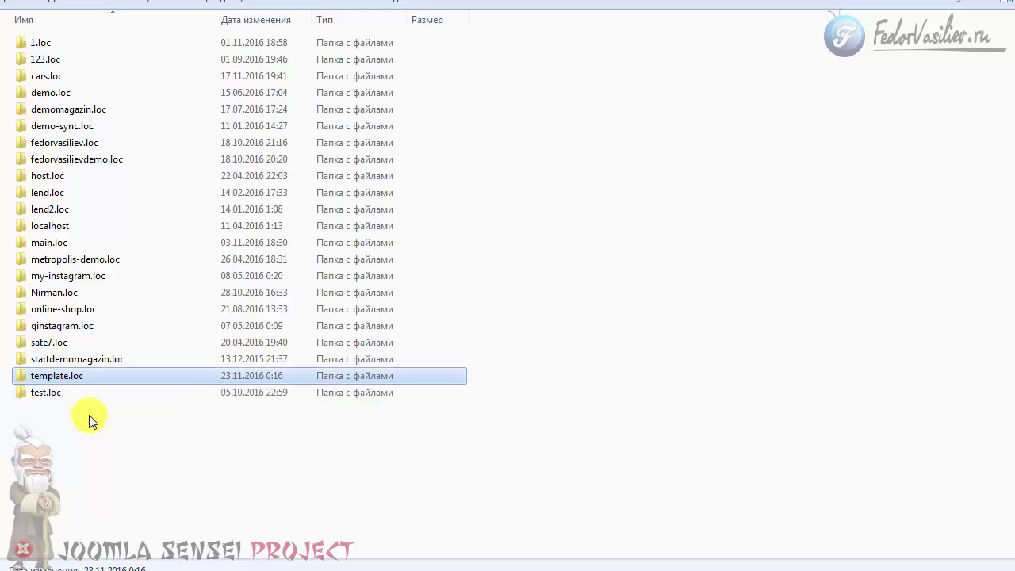
double_click(57, 373)
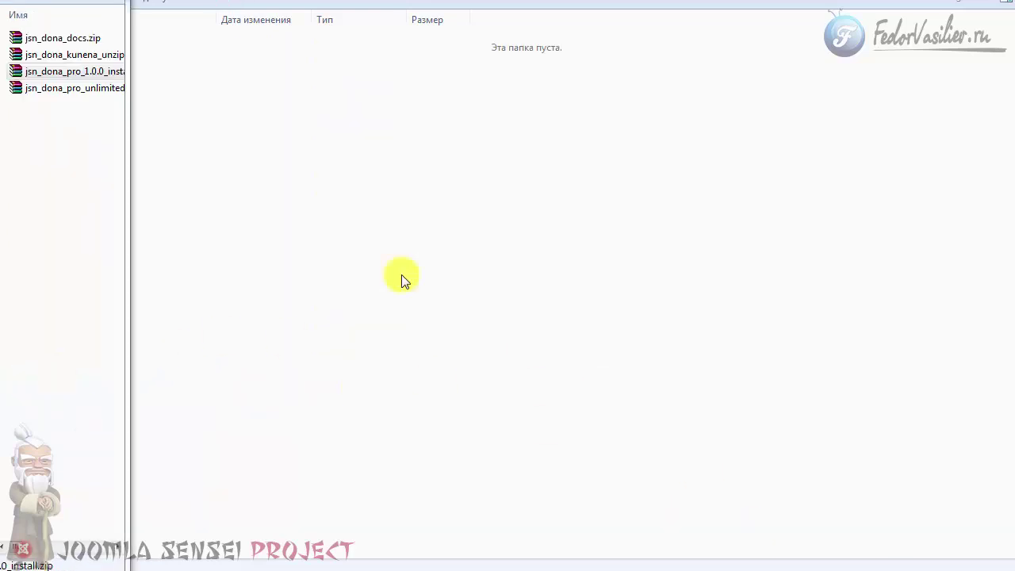
Copy the quickstart zip into template.loc, extract it there, and delete the zip.
left_click_drag(128, 230, 363, 245)
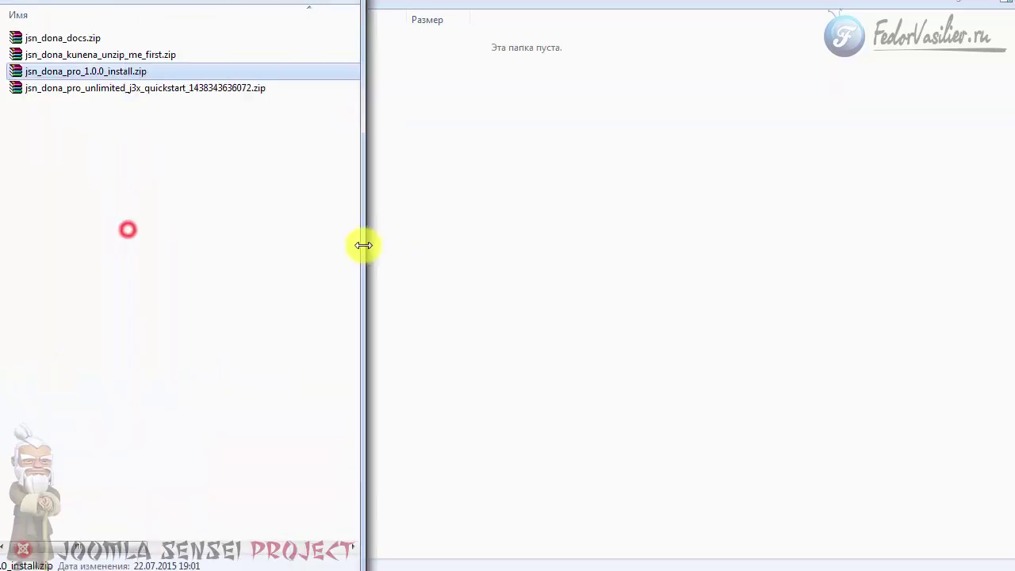
left_click_drag(143, 94, 471, 222)
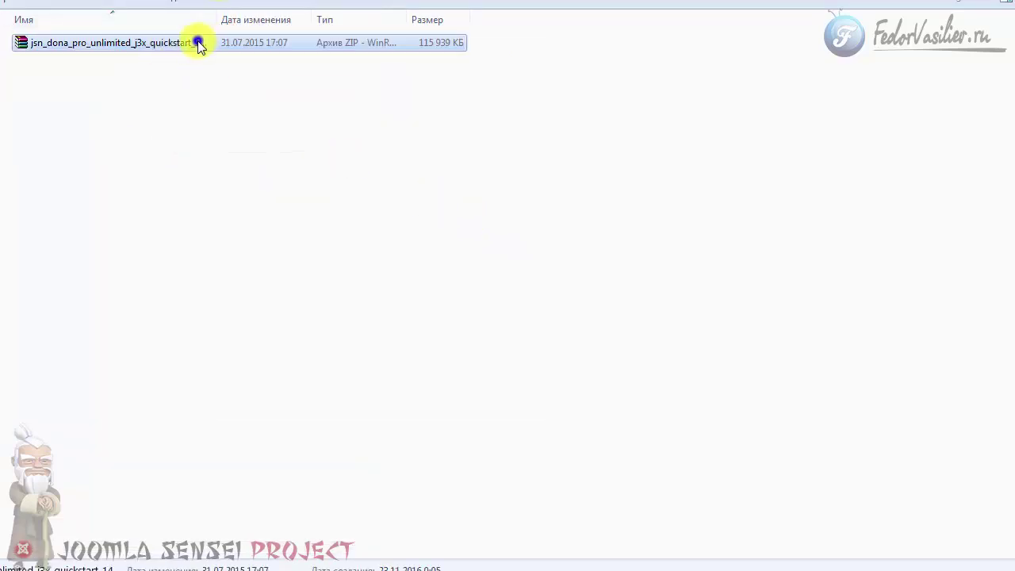
right_click(197, 43)
left_click(246, 107)
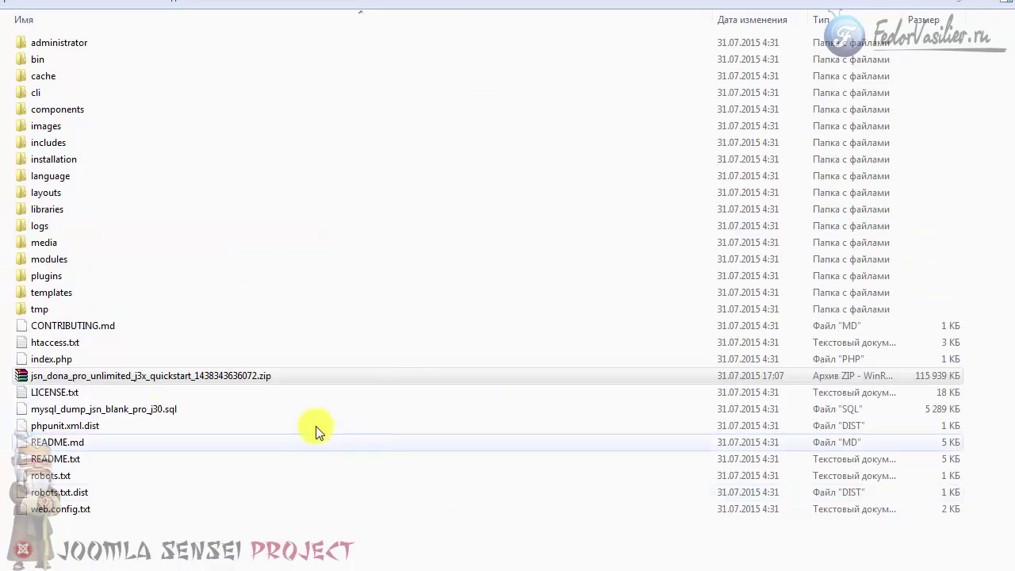
left_click(125, 378)
key("Delete")
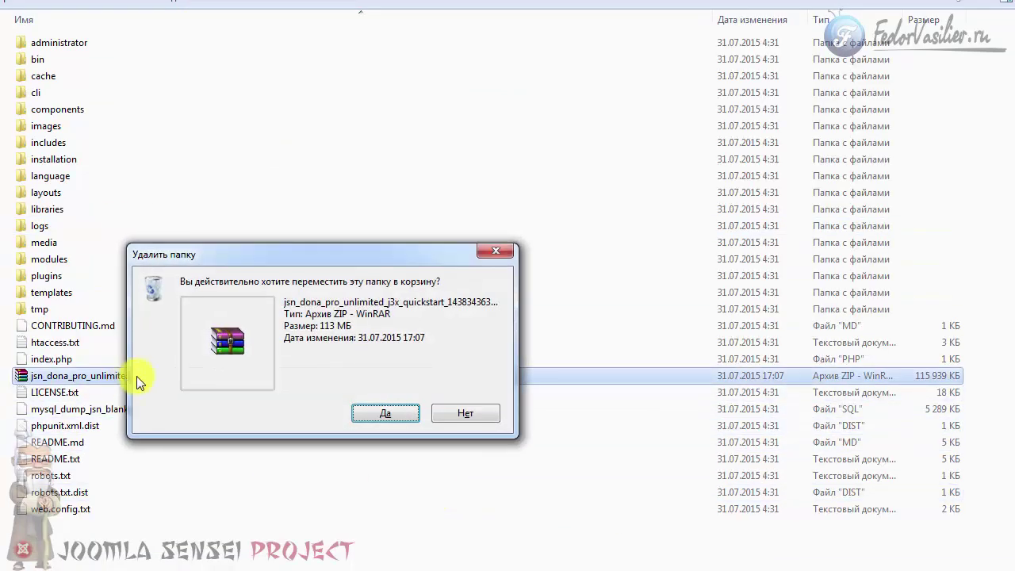
left_click(392, 412)
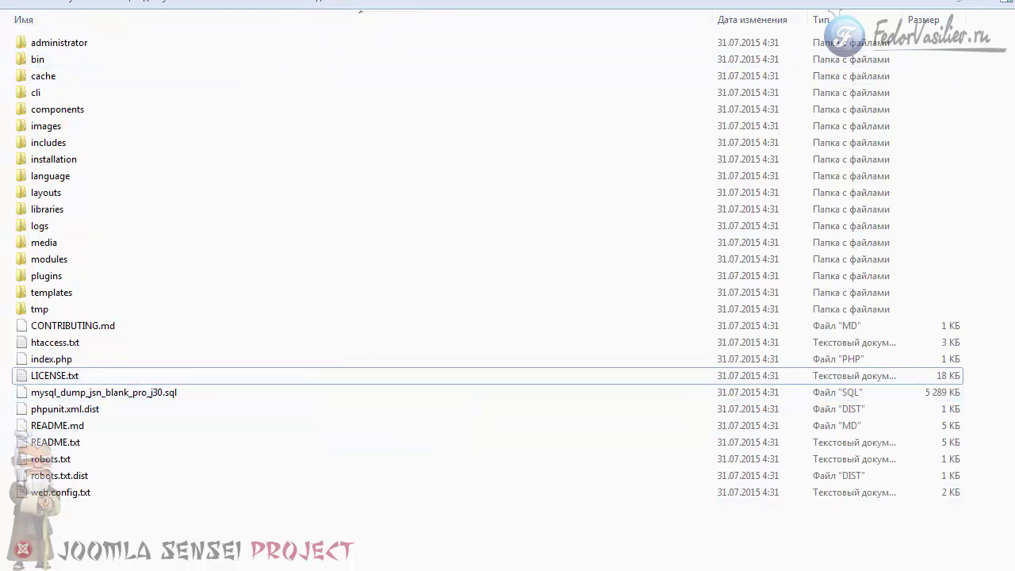
Go back up to domains and copy the template.loc folder name.
key("BackSpace")
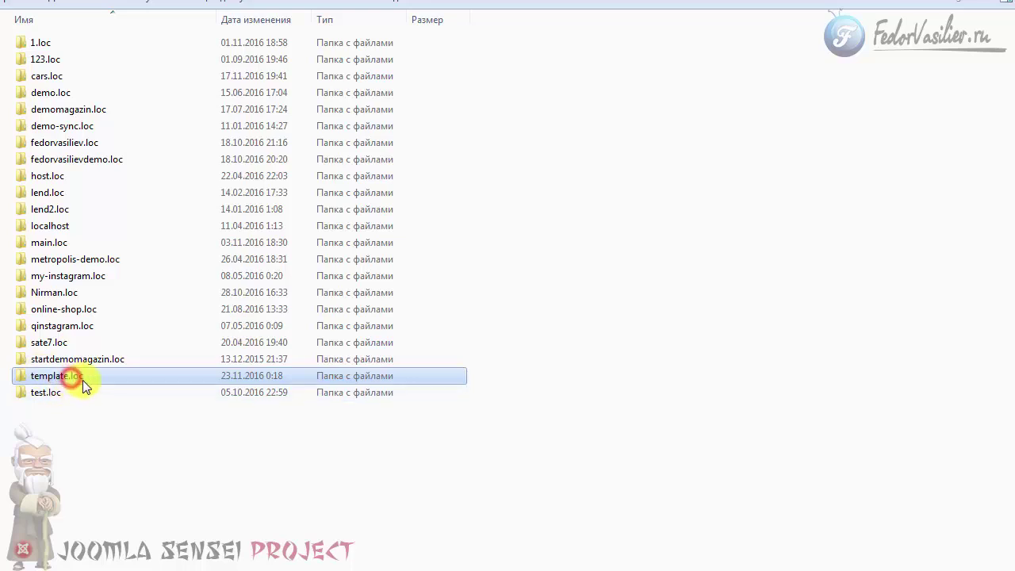
left_click(83, 380)
right_click(41, 376)
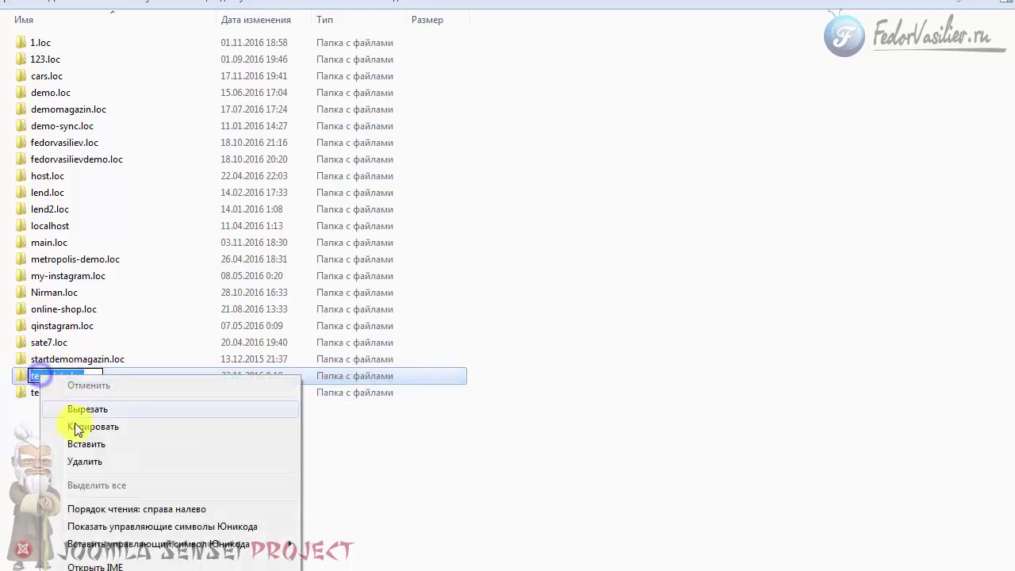
left_click(79, 427)
double_click(49, 376)
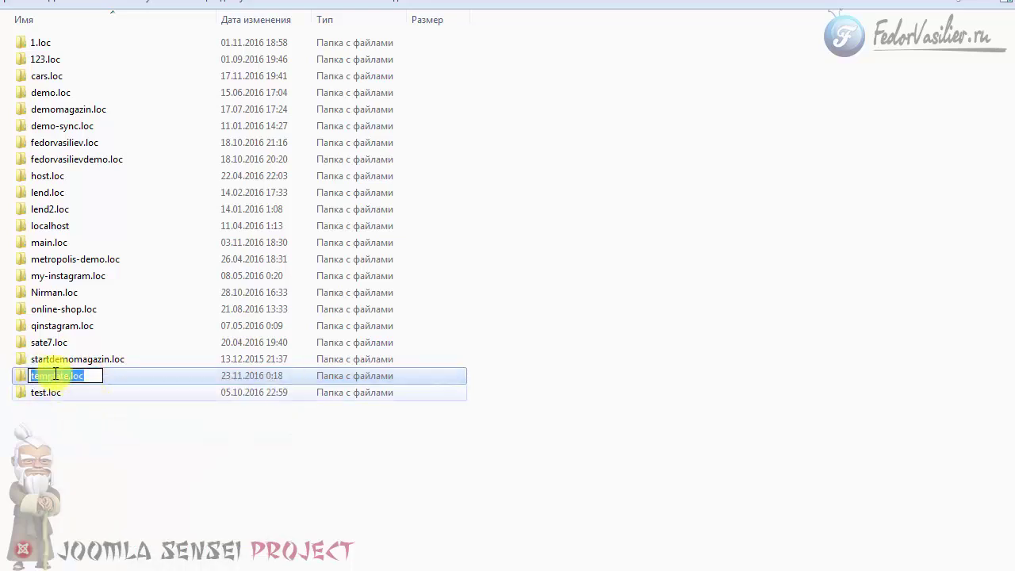
left_click(115, 439)
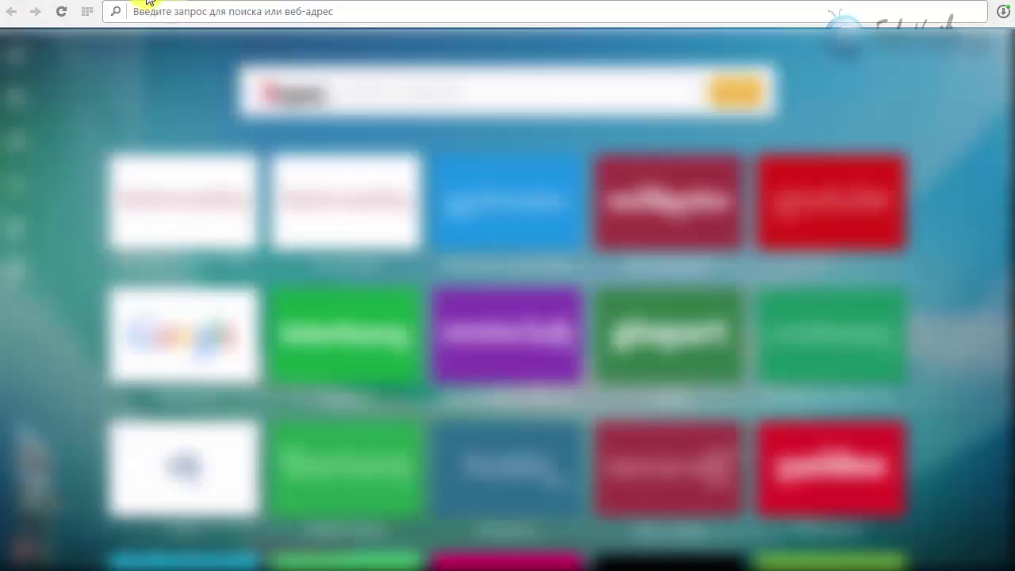
Paste template.loc into Chrome's address bar, restart Open Server, and reload the page.
right_click(151, 8)
left_click(188, 79)
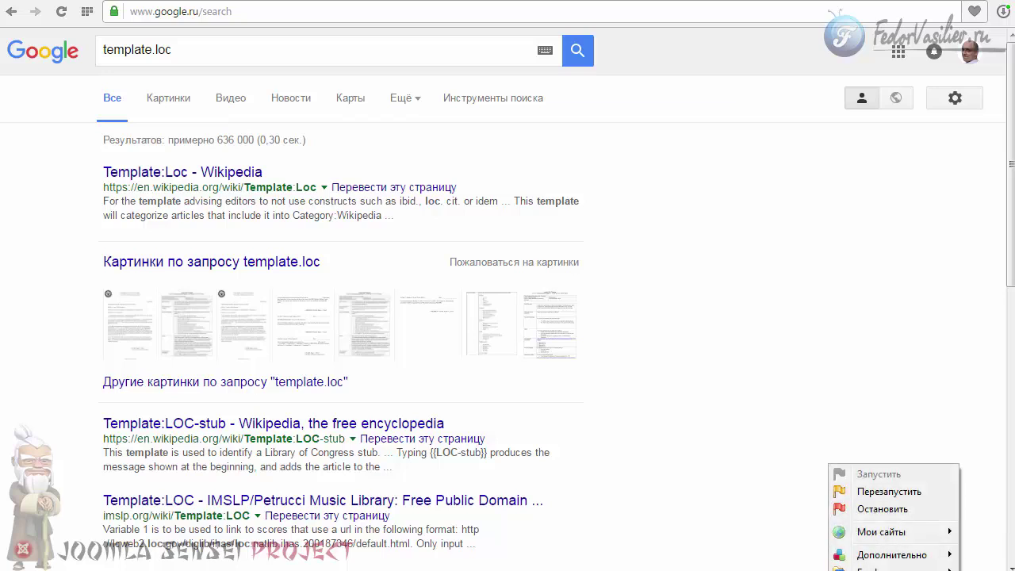
left_click(901, 493)
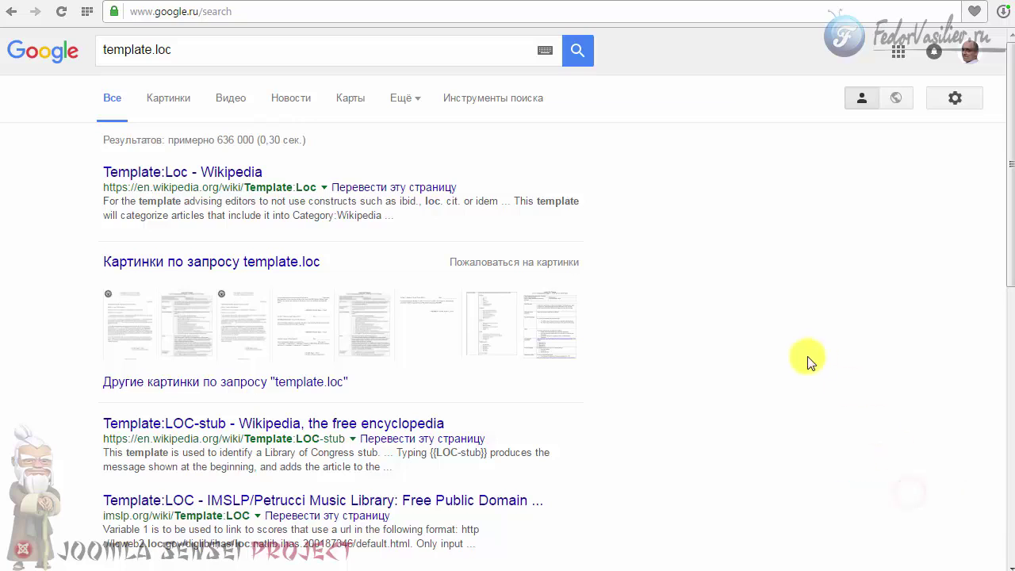
key("alt+Left")
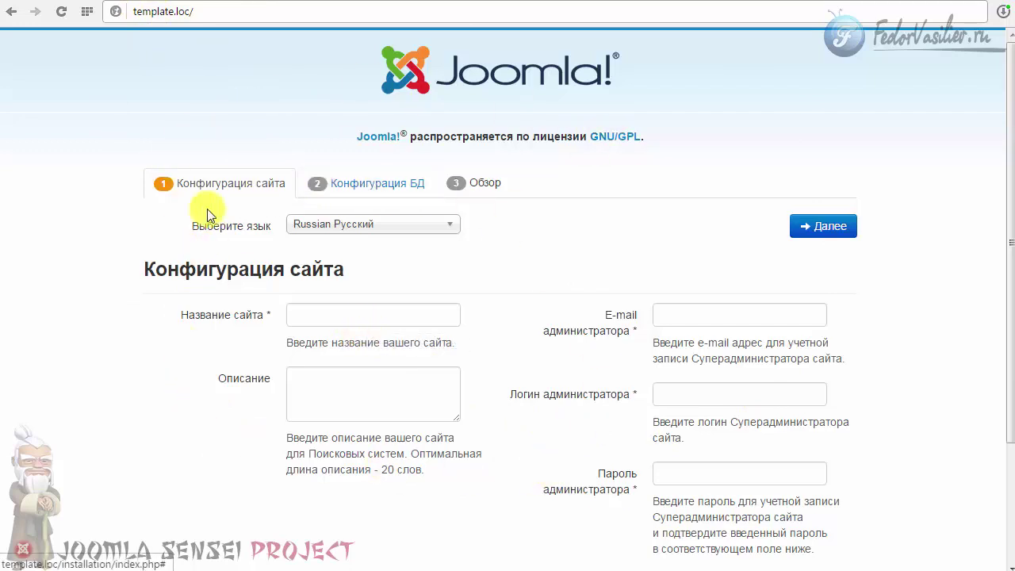
Check the installation folder inside the template.loc site directory.
left_click(198, 16)
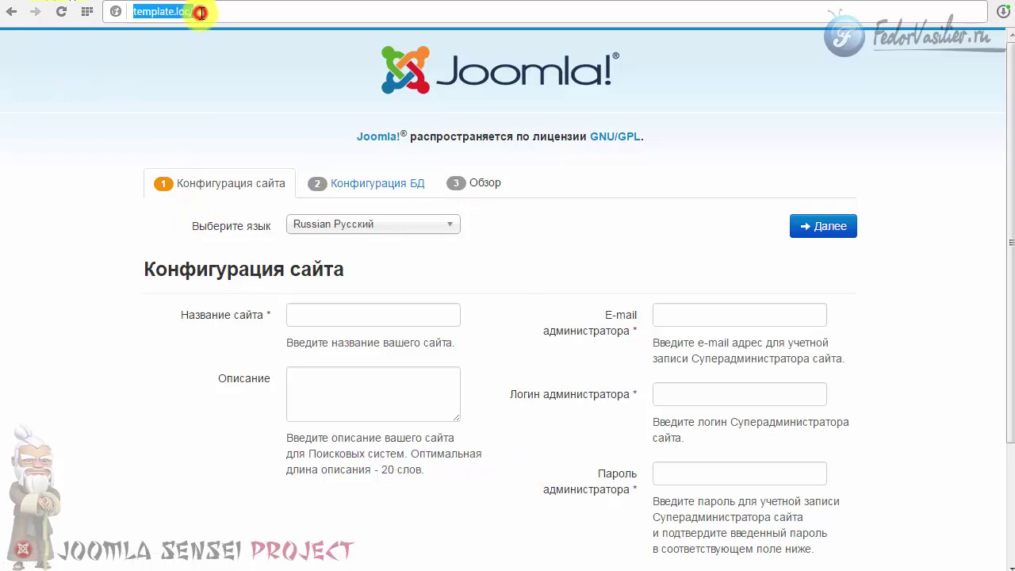
left_click(215, 12)
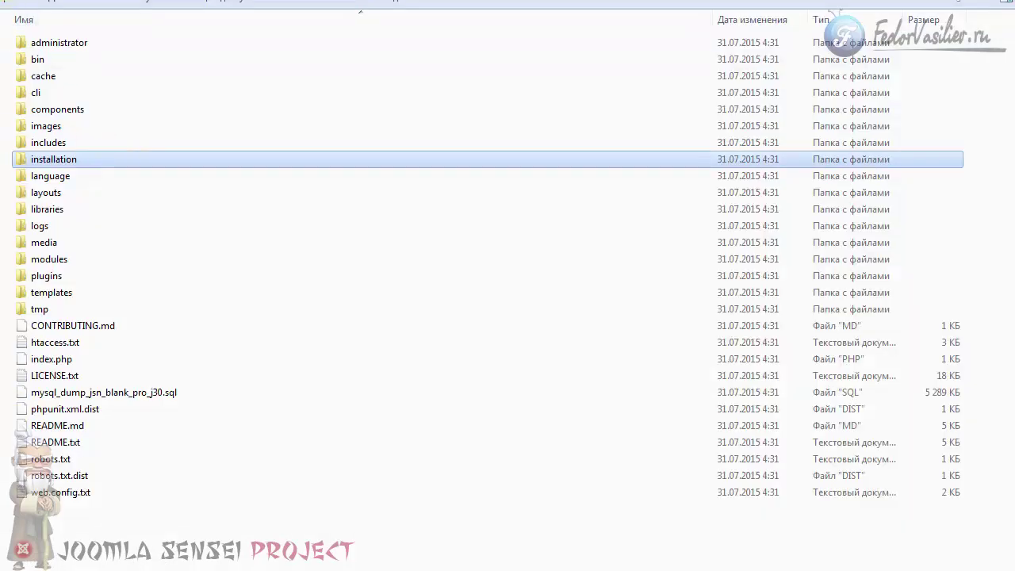
key("BackSpace")
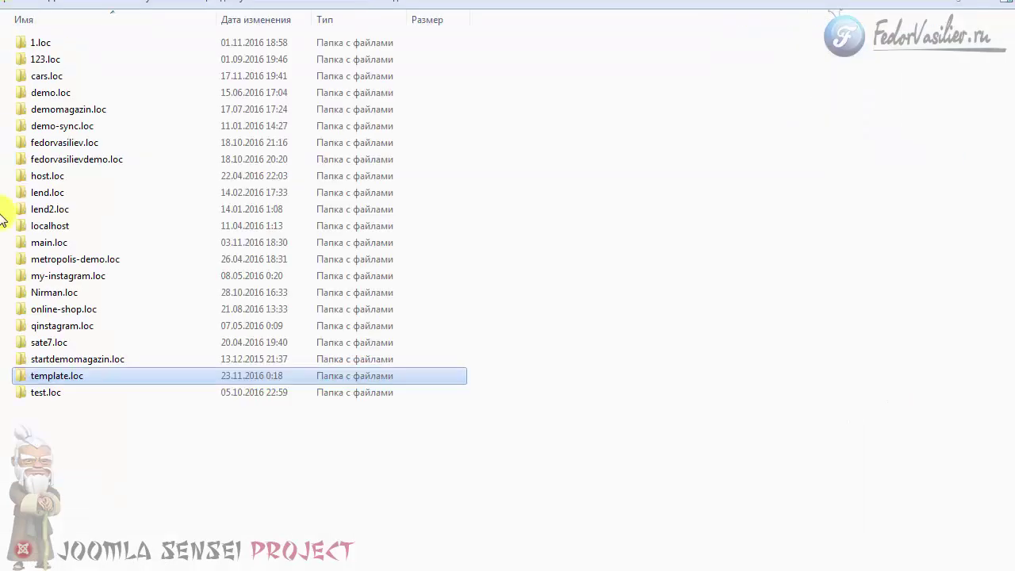
double_click(62, 377)
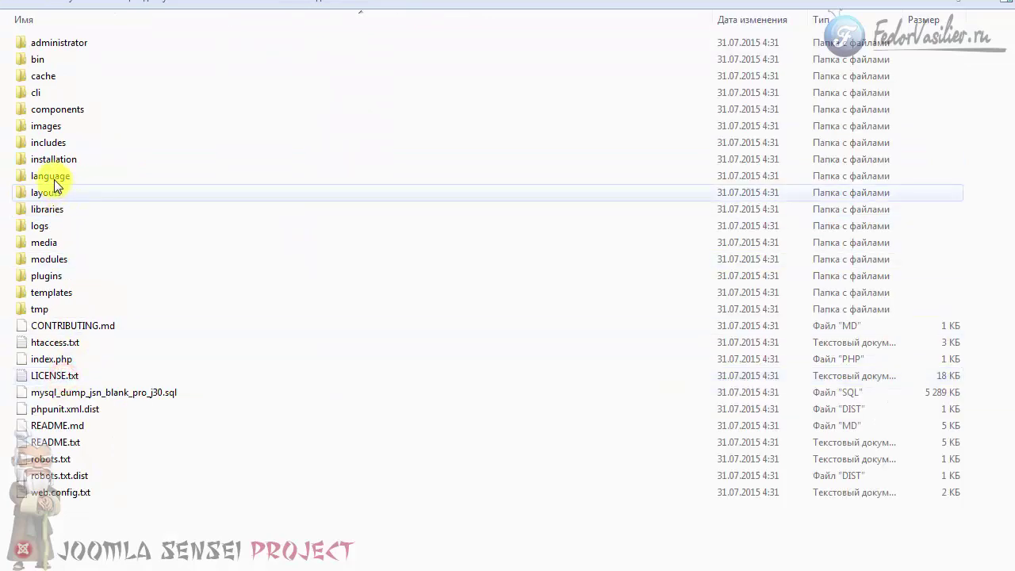
left_click(38, 160)
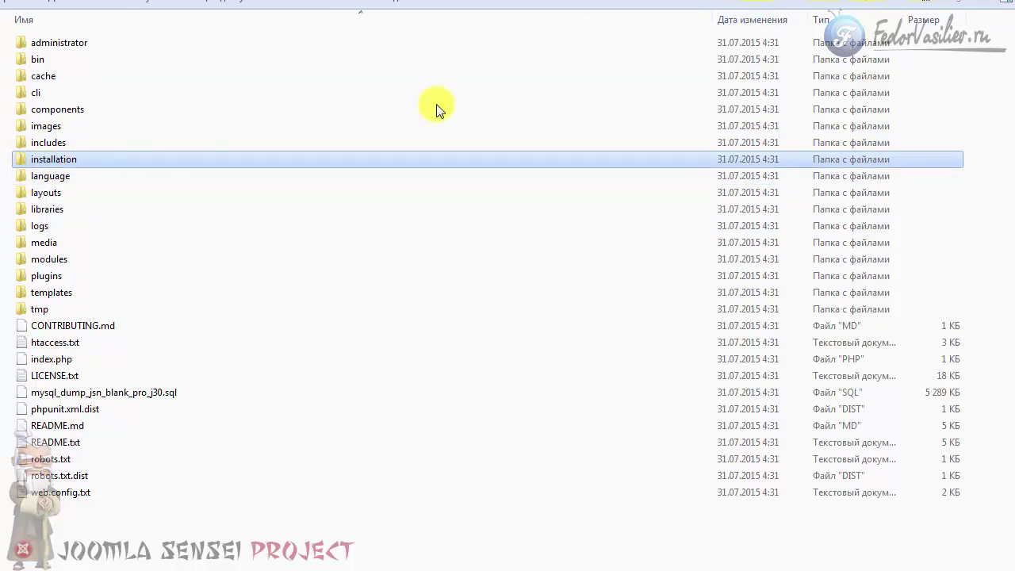
Load the installer at template.loc/installation/index.php.
left_click(63, 160)
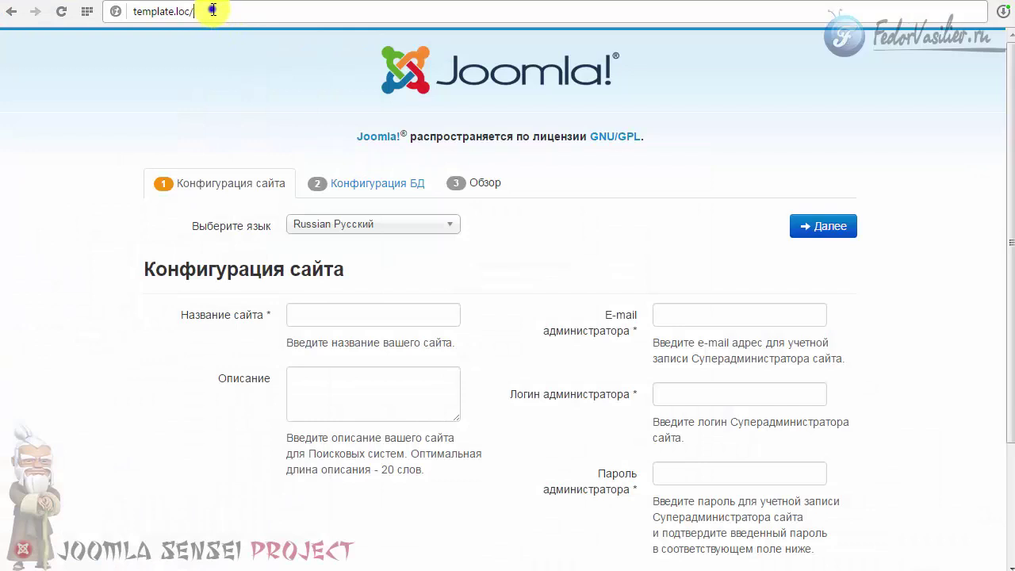
right_click(213, 10)
left_click(248, 82)
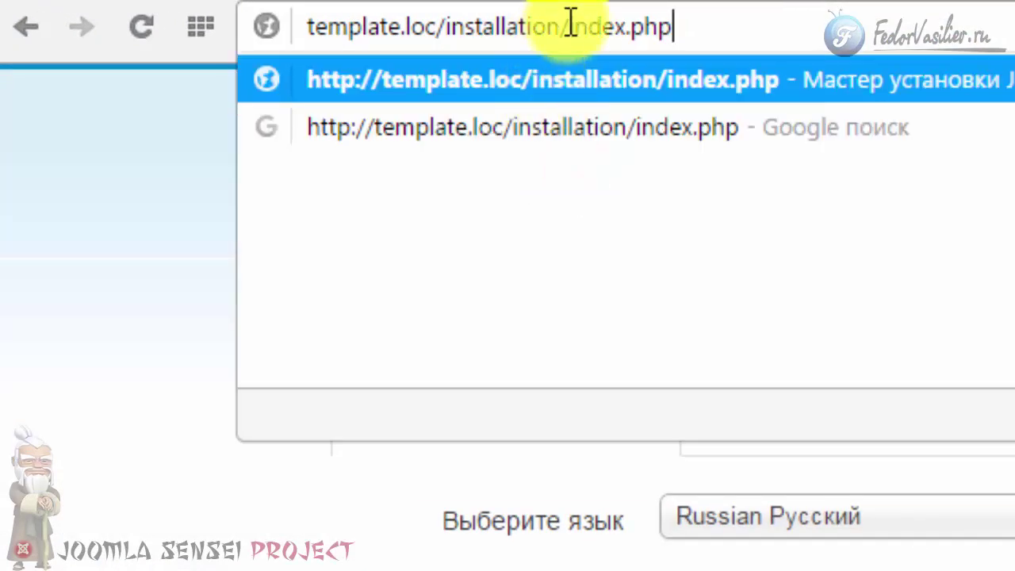
left_click(705, 27)
left_click(173, 154)
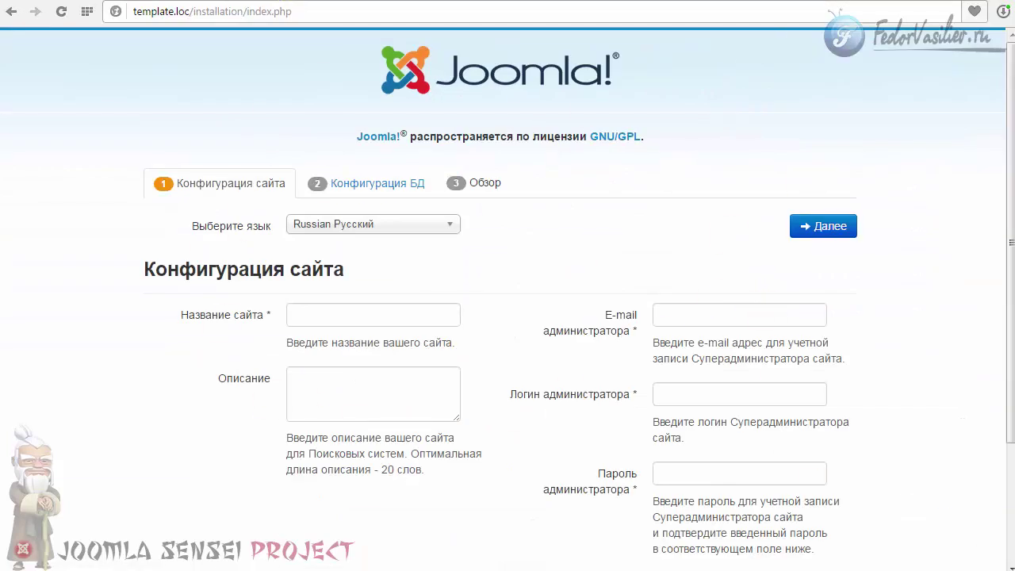
Keep Russian as the installer language and enter the site name шаблон.
scroll(583, 423, "down", 1)
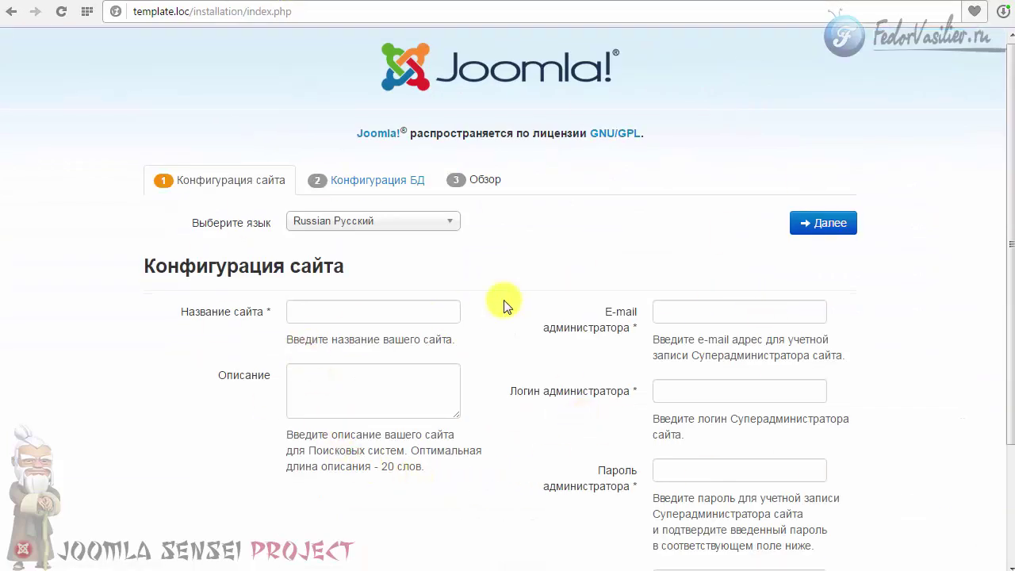
left_click(333, 221)
left_click(333, 221)
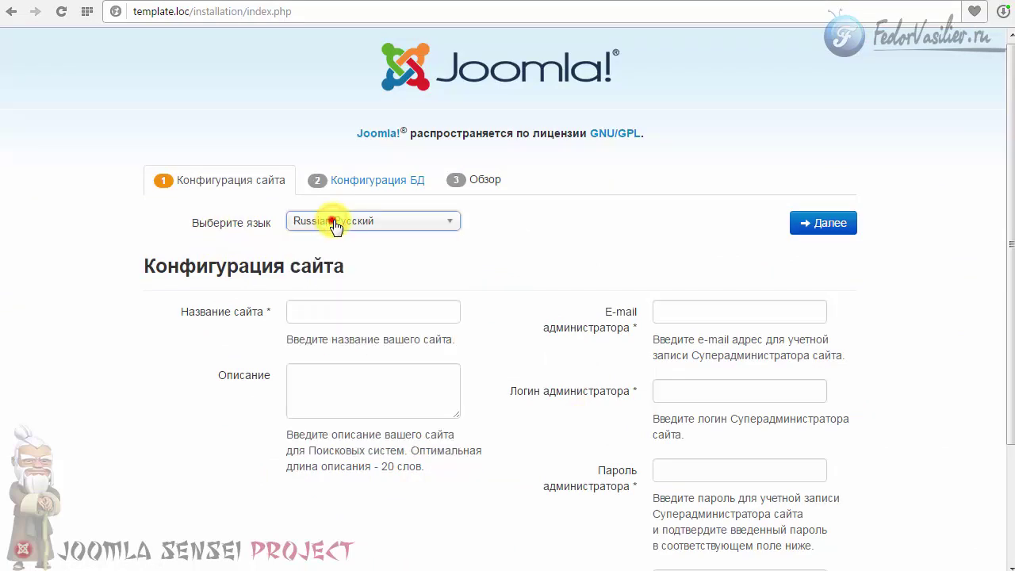
left_click(318, 310)
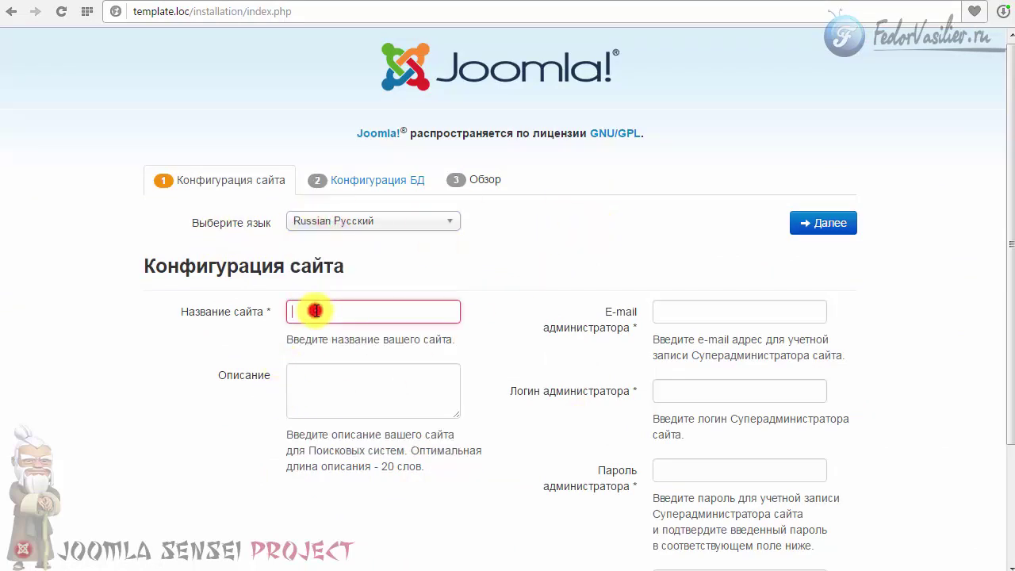
type("шаблон")
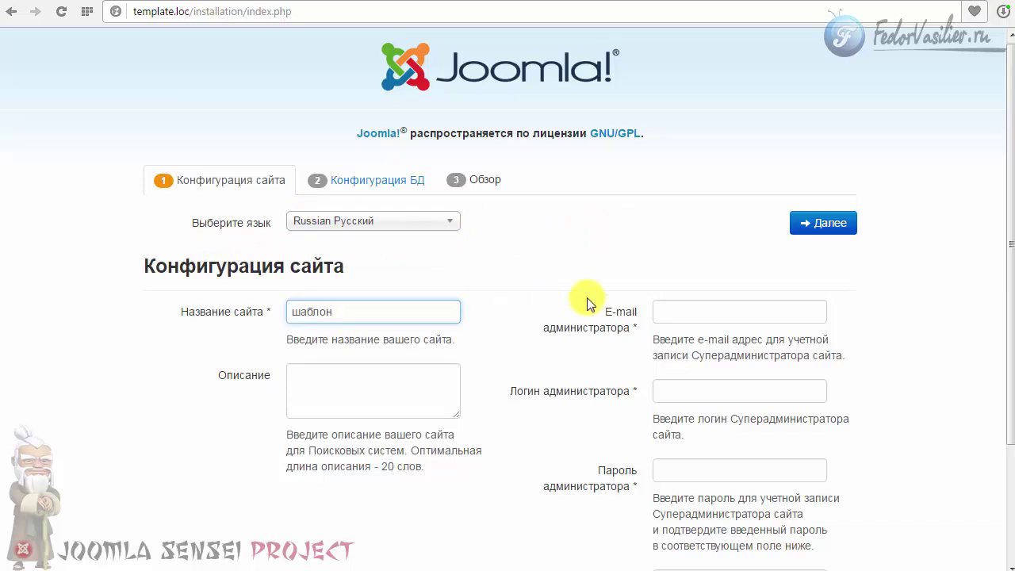
Fill in the administrator e-mail, login and password with confirmation, then continue.
left_click(716, 306)
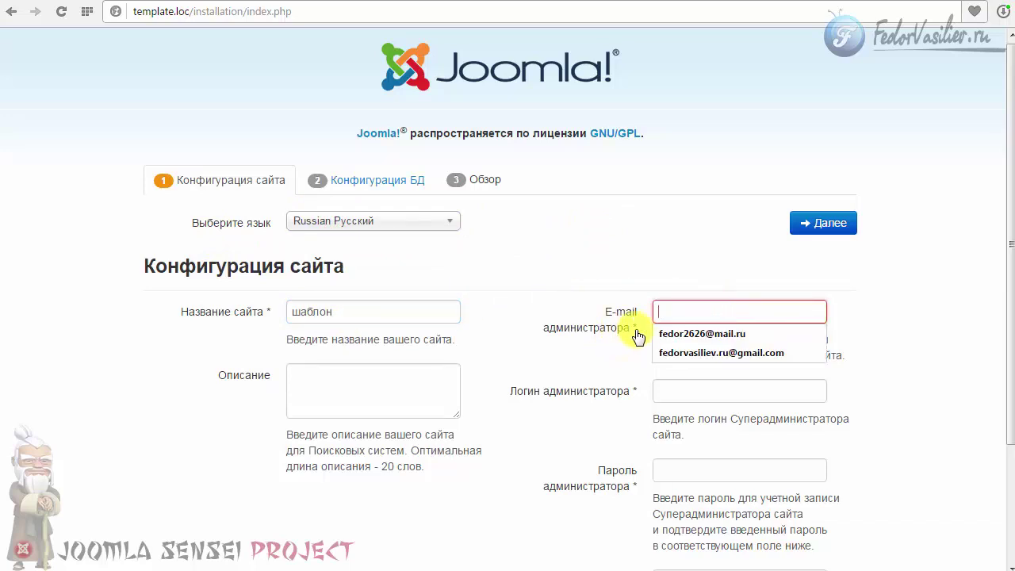
left_click(694, 333)
scroll(920, 349, "down", 1)
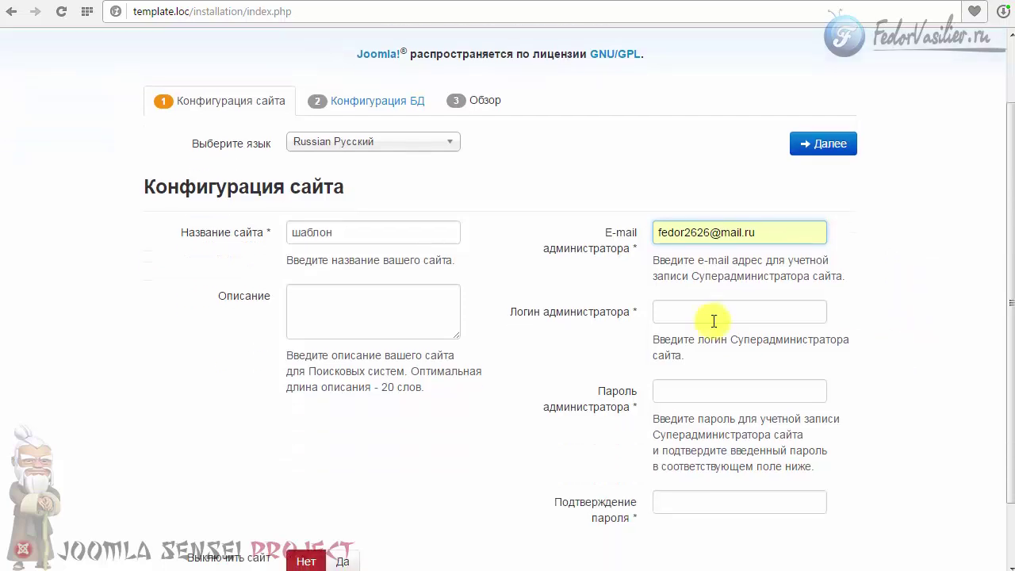
left_click(708, 309)
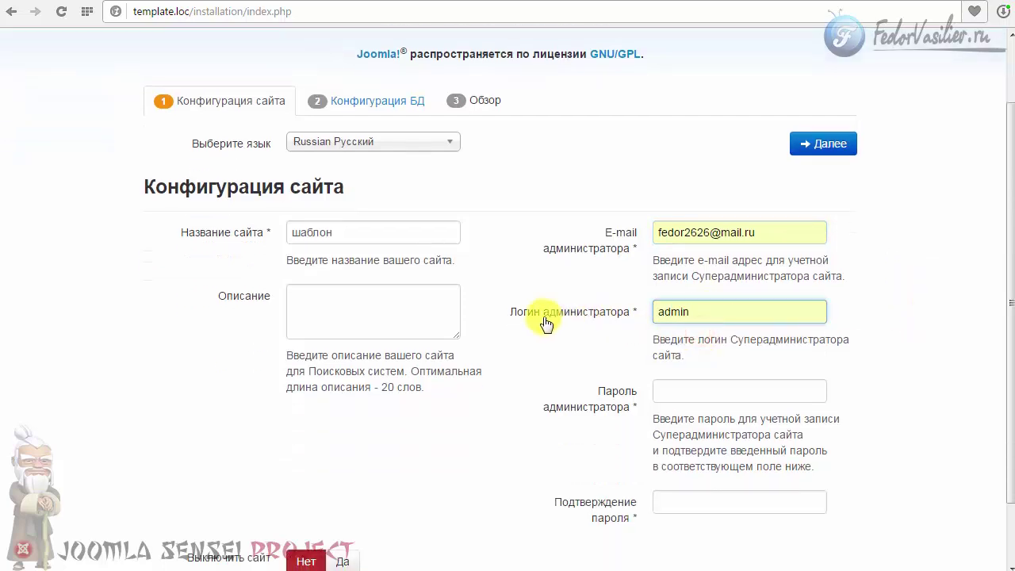
left_click(692, 387)
type("12")
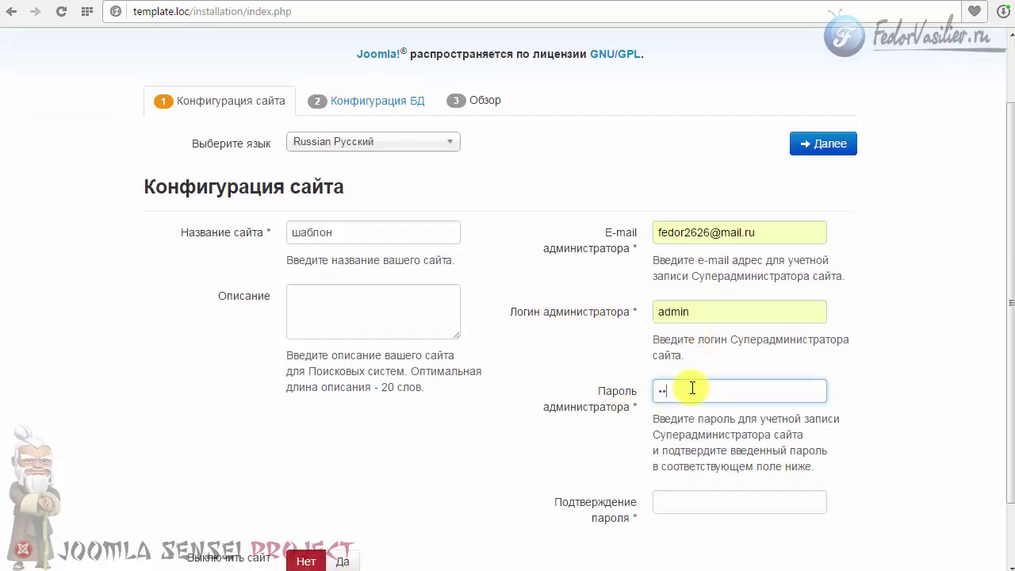
type("3")
left_click(691, 501)
type("123")
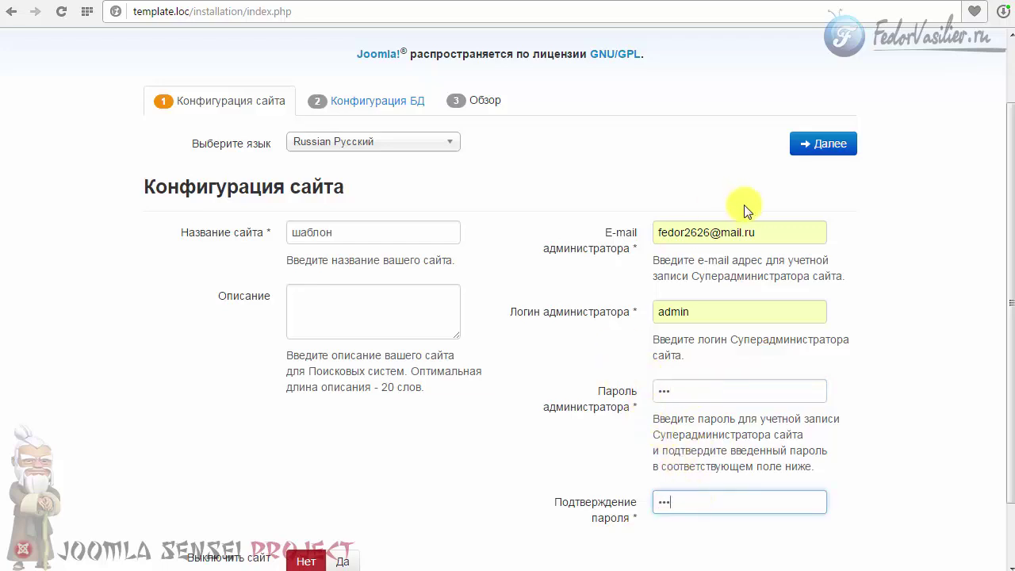
left_click(818, 145)
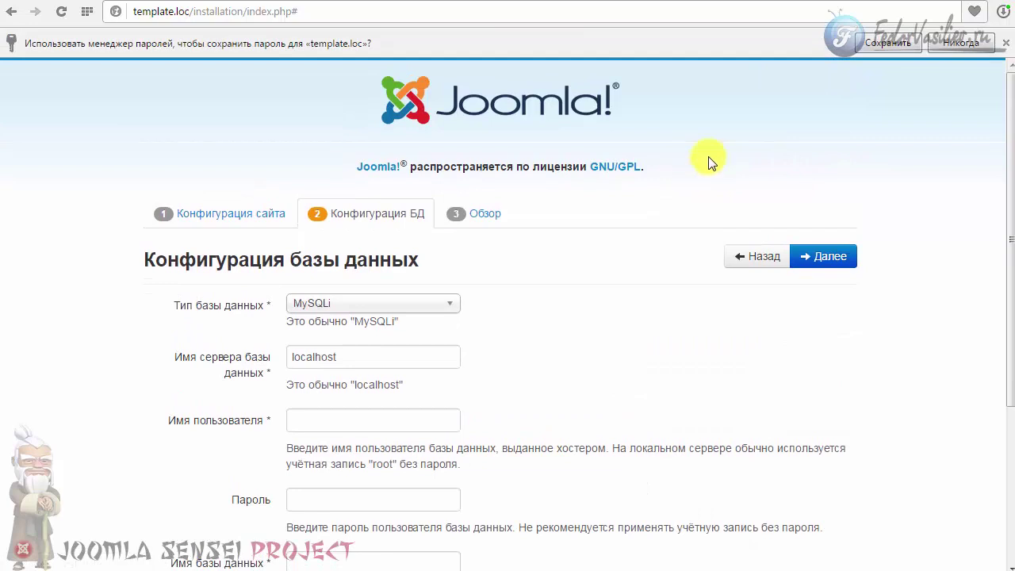
Decline saving the browser password and check the localhost database server name.
left_click(988, 55)
scroll(785, 220, "down", 3)
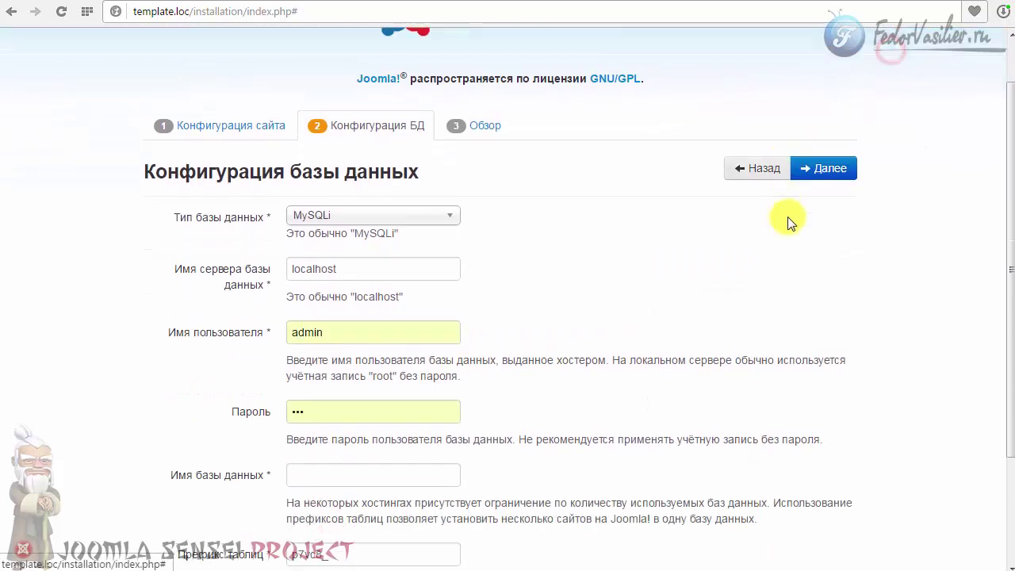
scroll(754, 238, "up", 1)
scroll(674, 272, "down", 3)
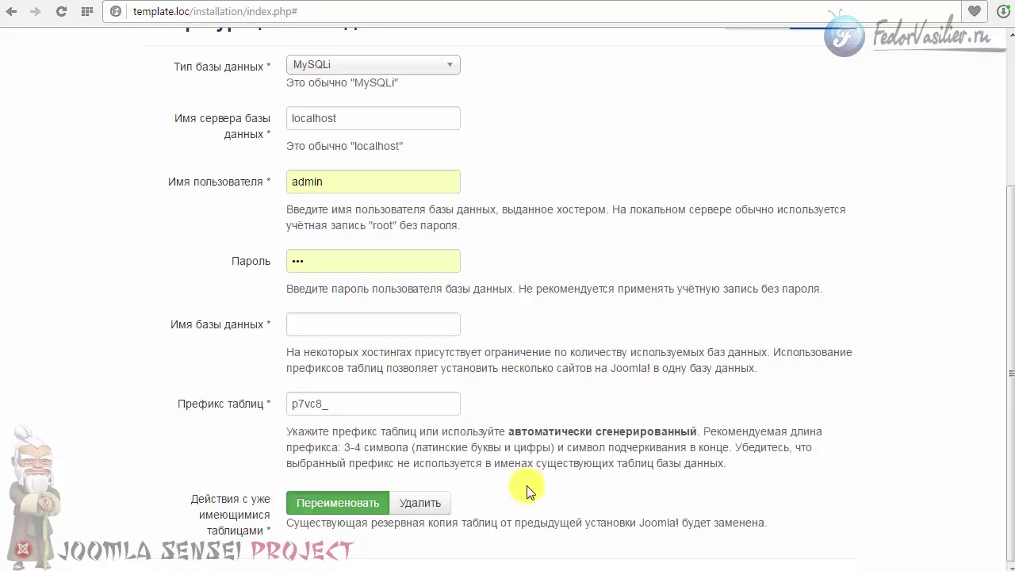
scroll(188, 308, "up", 4)
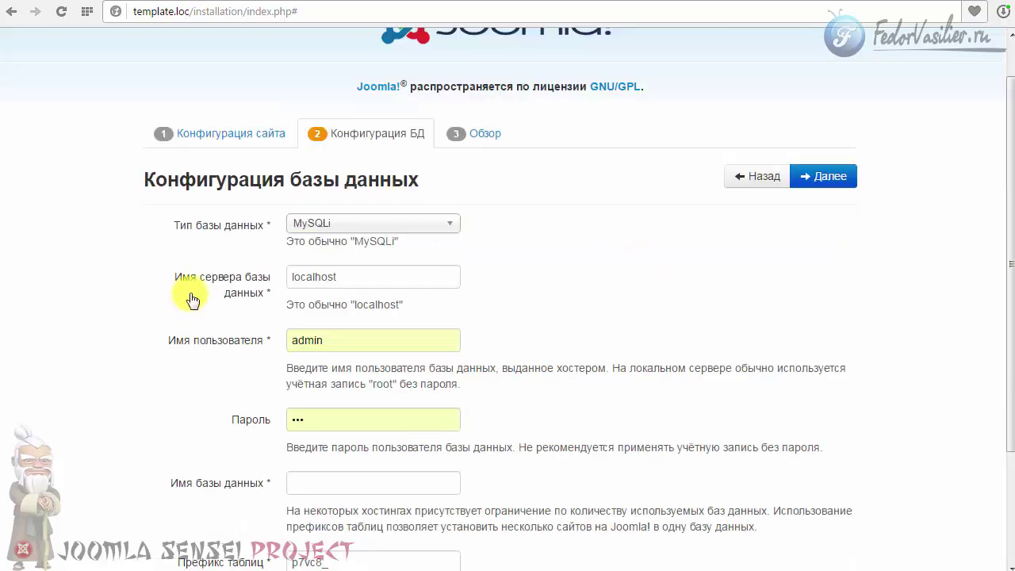
left_click(390, 275)
double_click(426, 275)
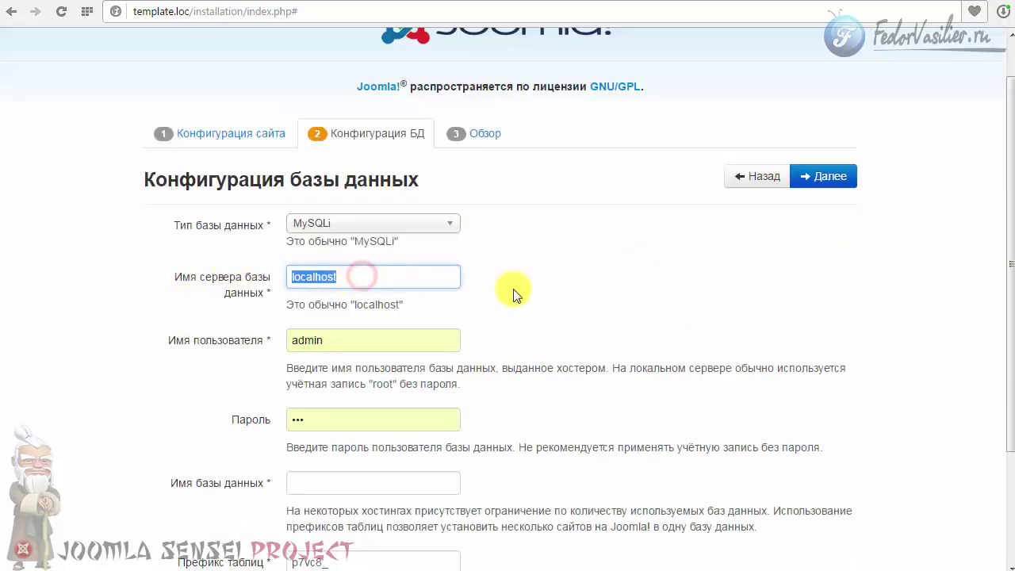
left_click(543, 289)
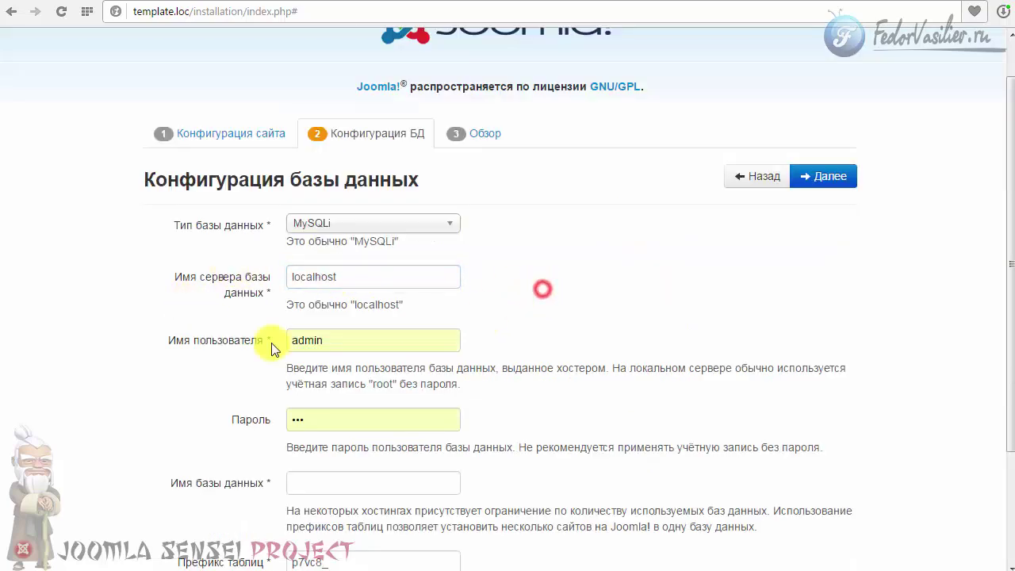
Replace the database username admin with root.
double_click(380, 384)
key("ctrl+c")
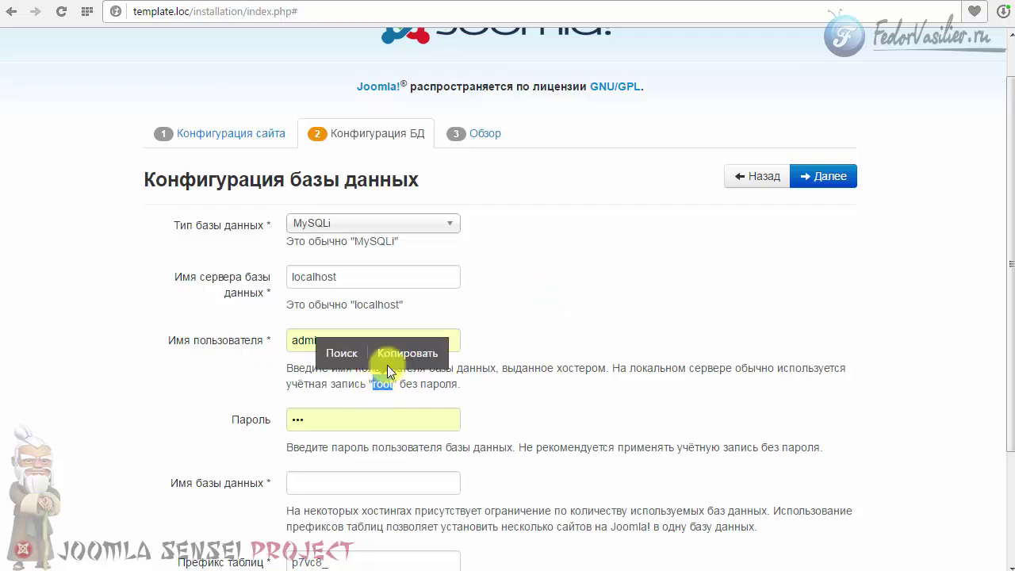
left_click(392, 418)
double_click(322, 342)
right_click(317, 341)
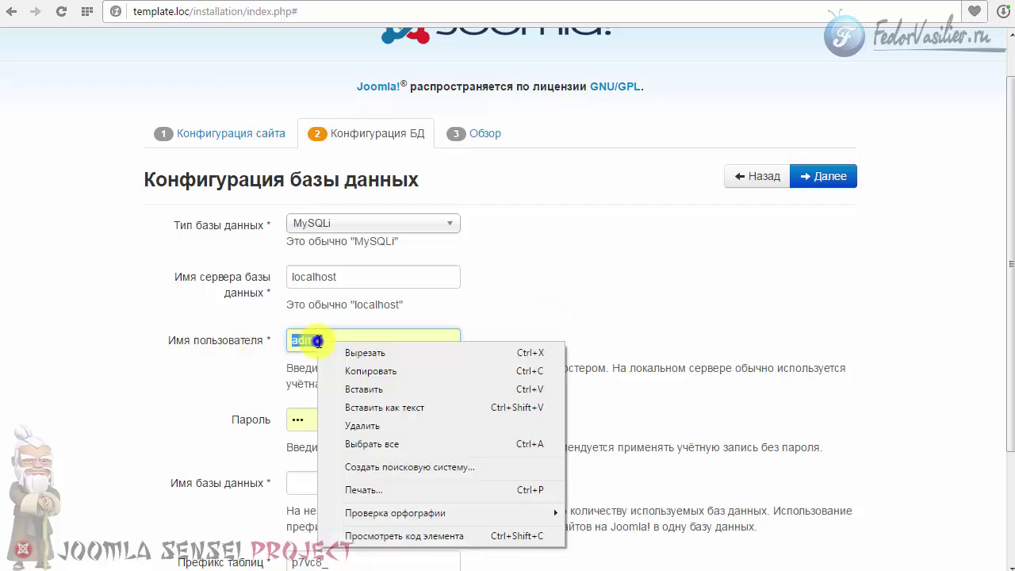
left_click(362, 388)
left_click(516, 395)
Clear the autofilled database password and check the template database in phpMyAdmin.
scroll(544, 392, "down", 1)
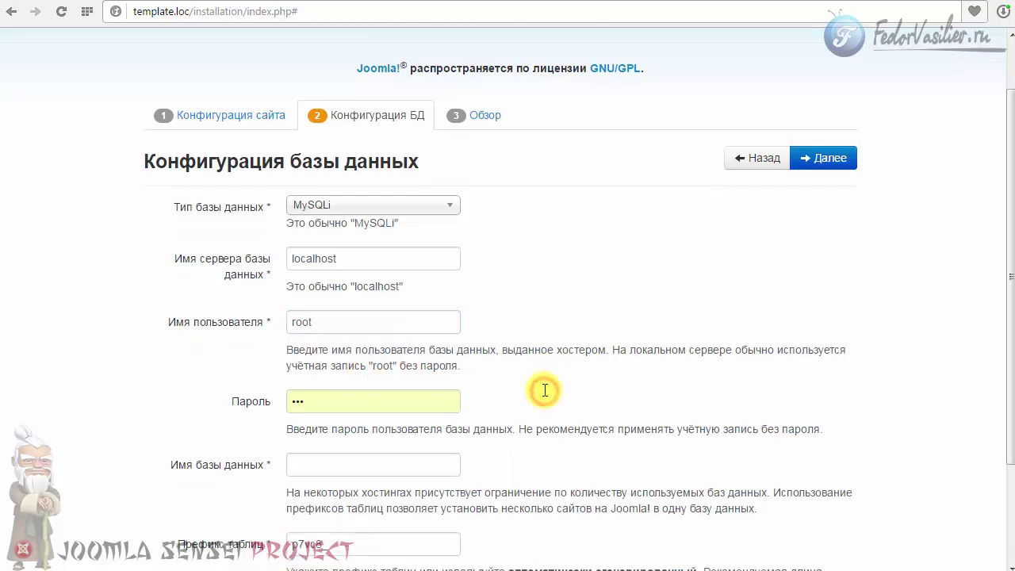
double_click(344, 339)
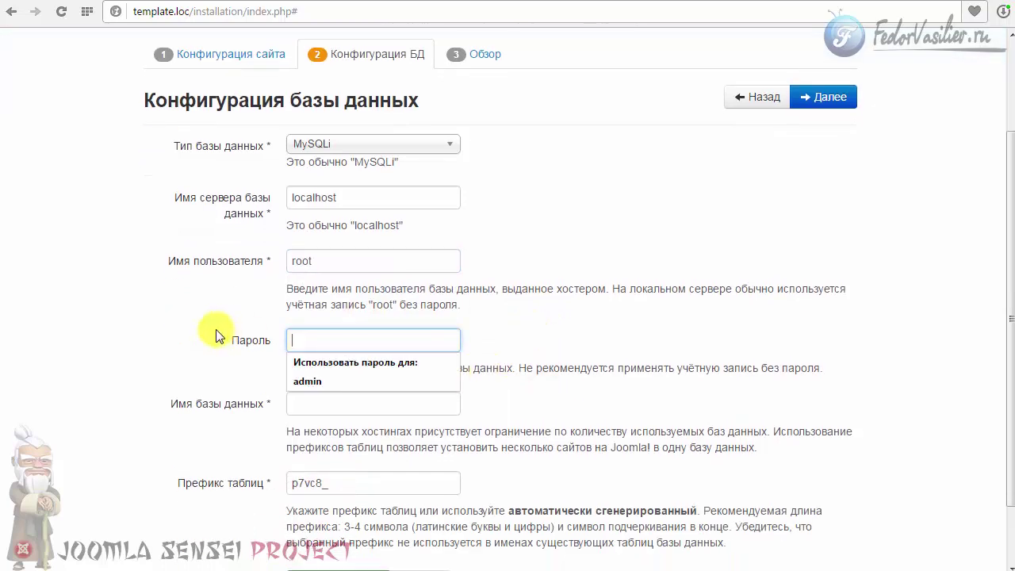
left_click(613, 343)
scroll(212, 421, "down", 1)
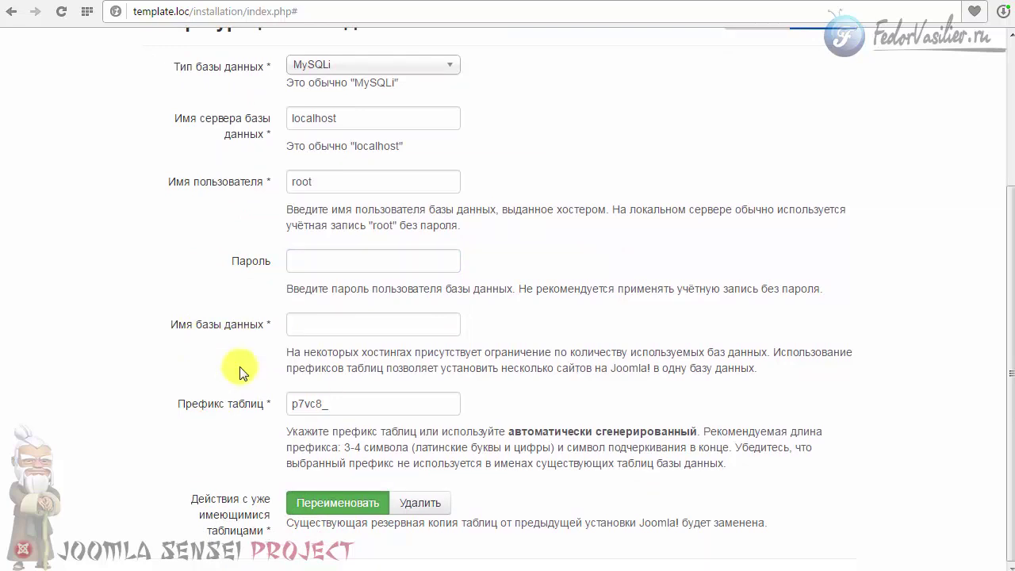
left_click(878, 2)
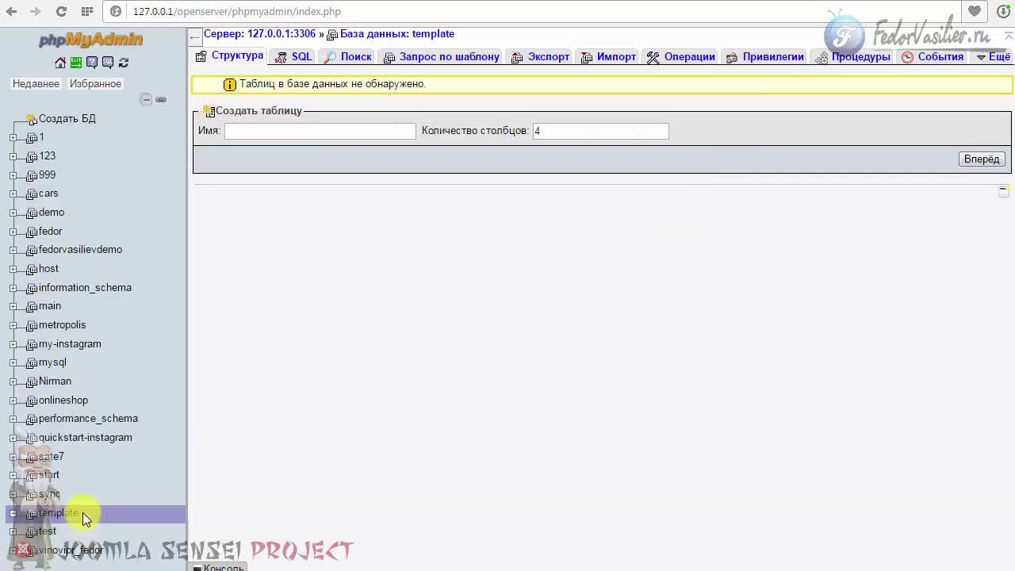
Enter template from phpMyAdmin as the database name and continue to Обзор.
left_click(82, 512)
right_click(44, 520)
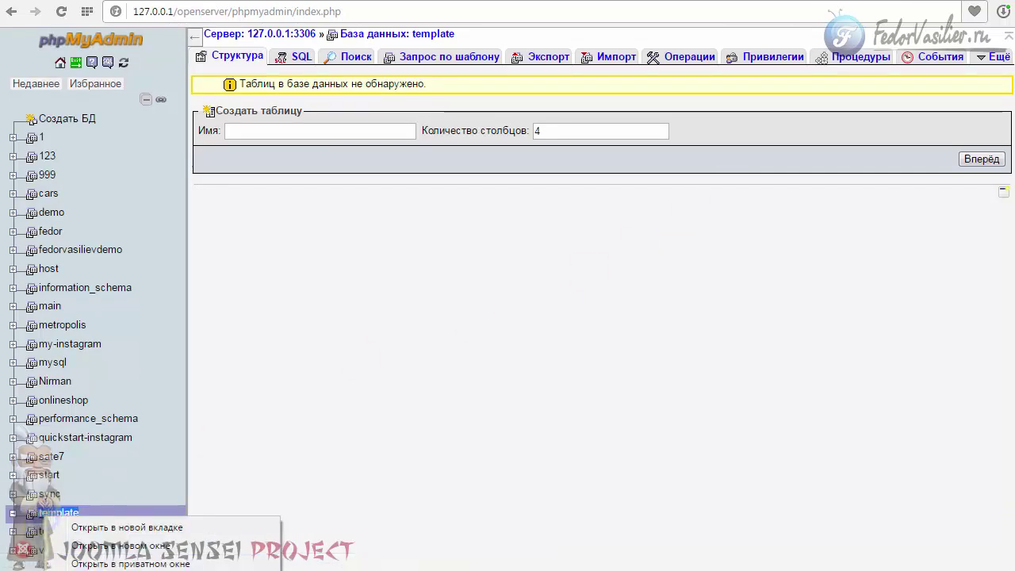
key("Escape")
left_click(876, 3)
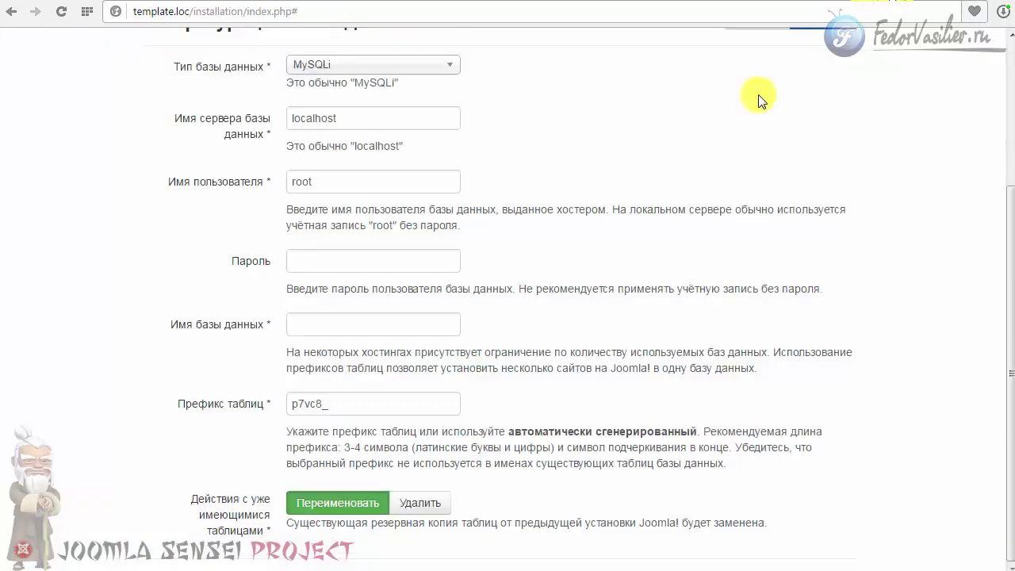
right_click(330, 326)
left_click(381, 414)
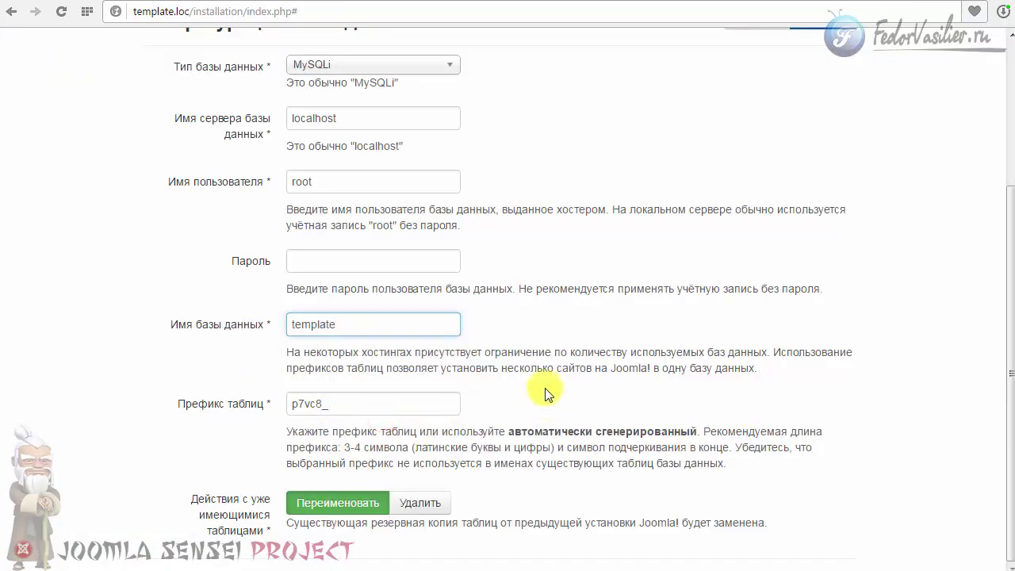
scroll(544, 389, "up", 3)
left_click(827, 226)
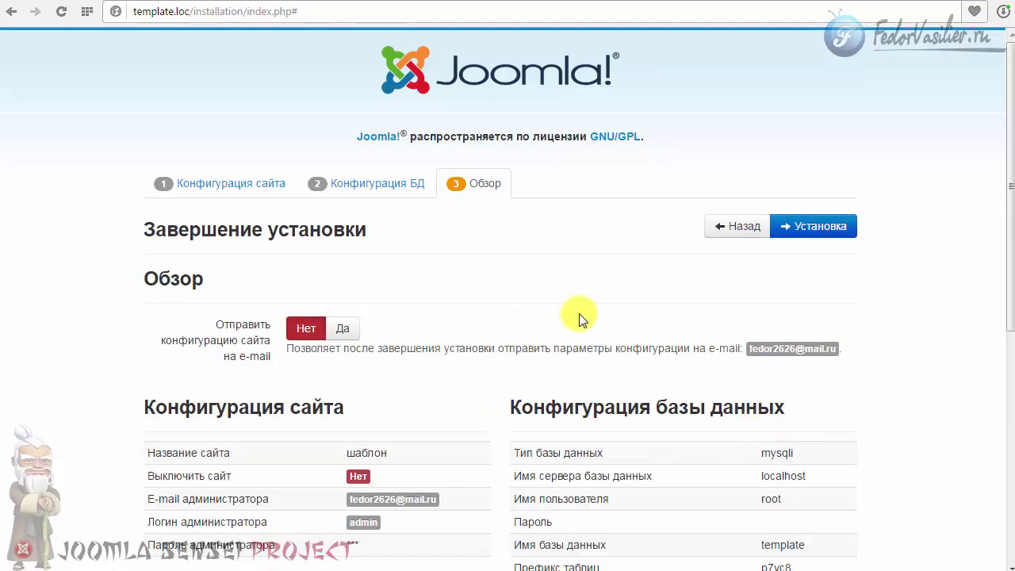
Start the Joomla installation from the Обзор review step.
left_click(803, 226)
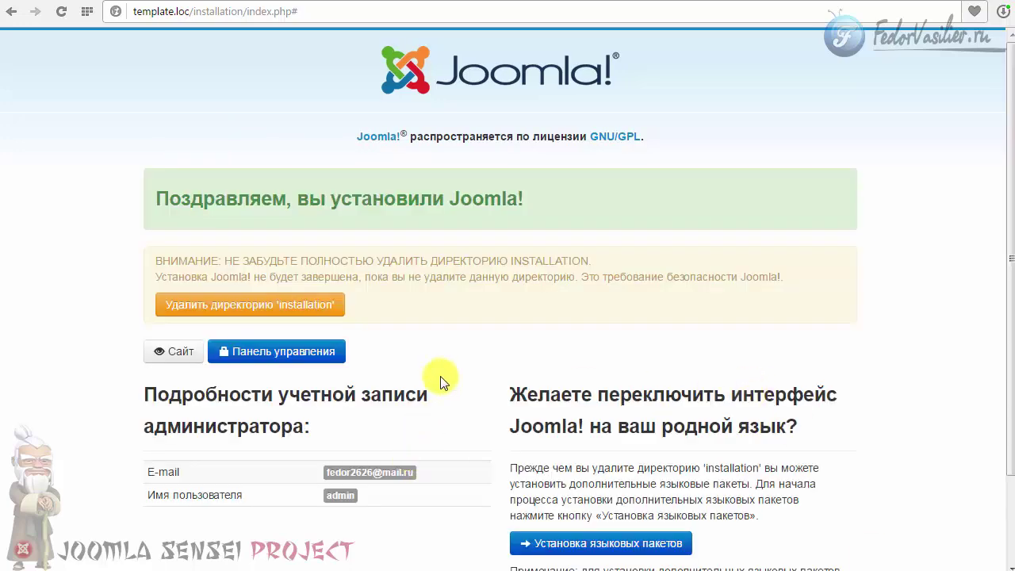
Scroll through the congratulations page with the administrator account details.
mouse_move(1009, 248)
left_mouse_down()
mouse_move(1010, 334)
mouse_move(997, 233)
left_mouse_up()
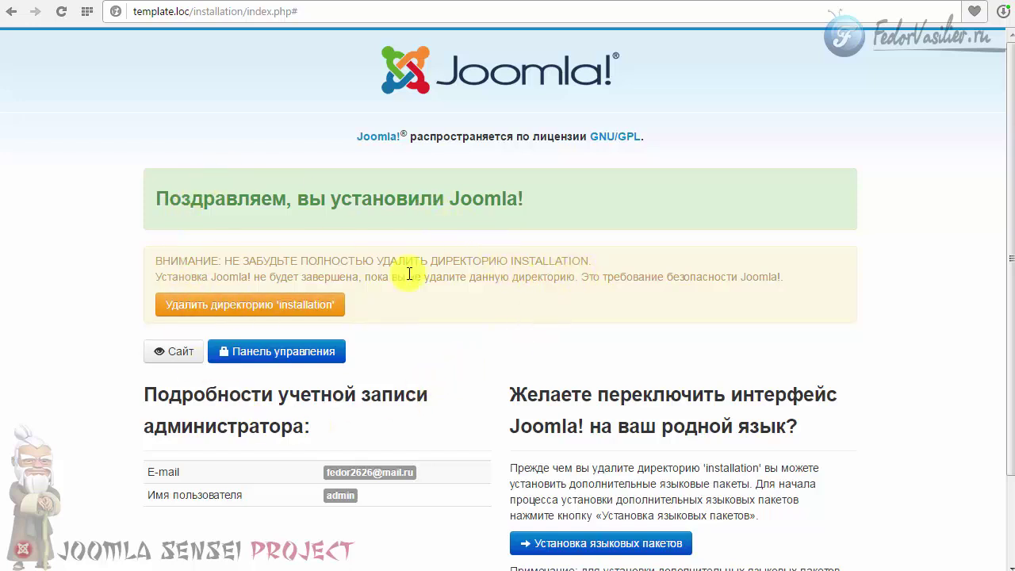
left_click_drag(1008, 279, 1009, 320)
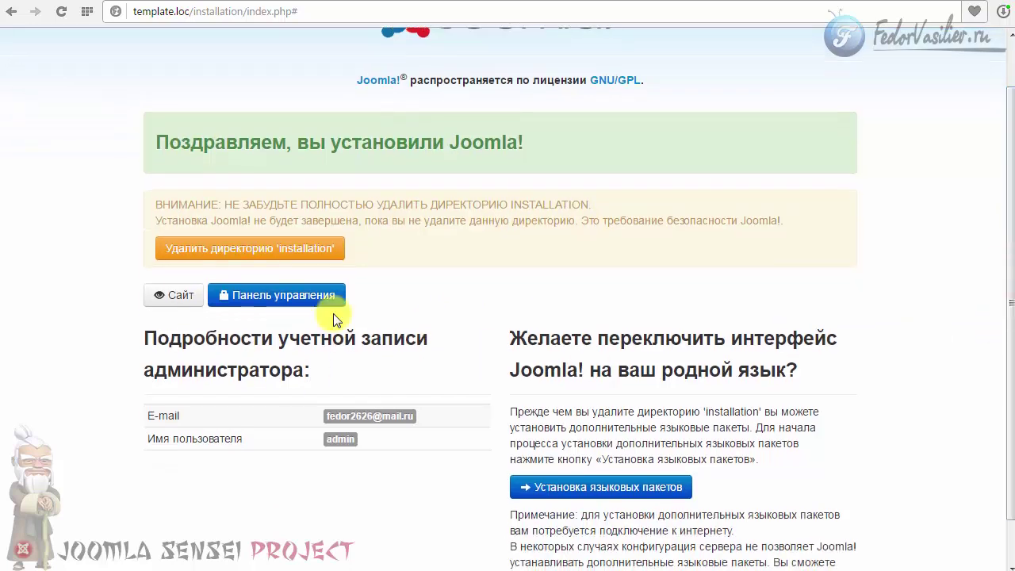
scroll(649, 262, "up", 1)
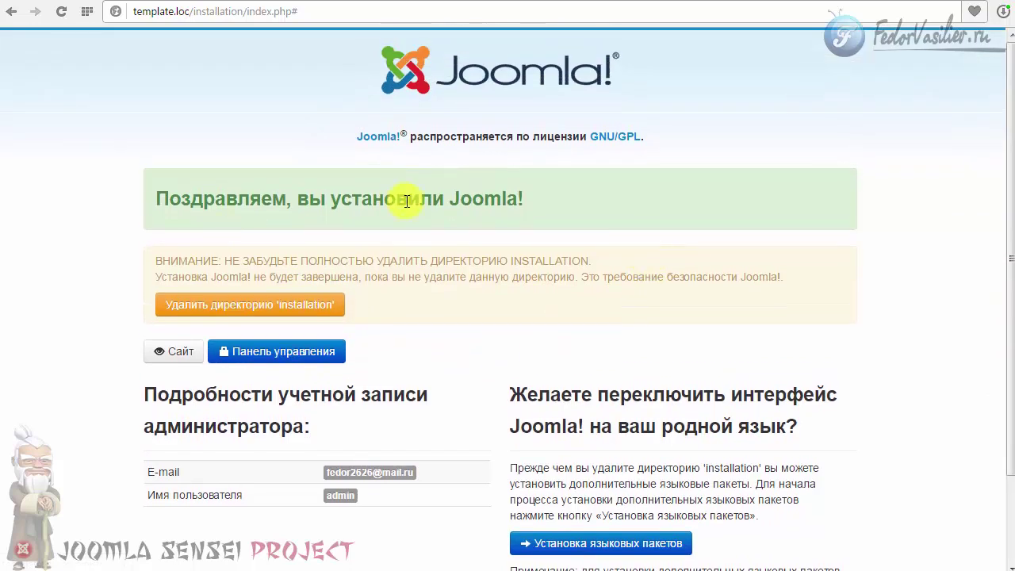
scroll(394, 222, "down", 2)
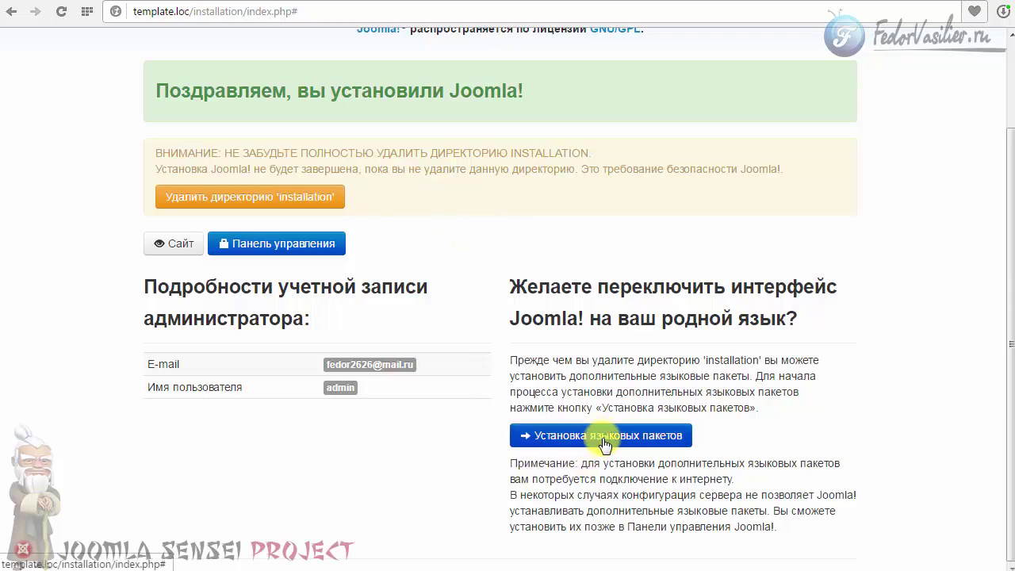
scroll(578, 318, "up", 2)
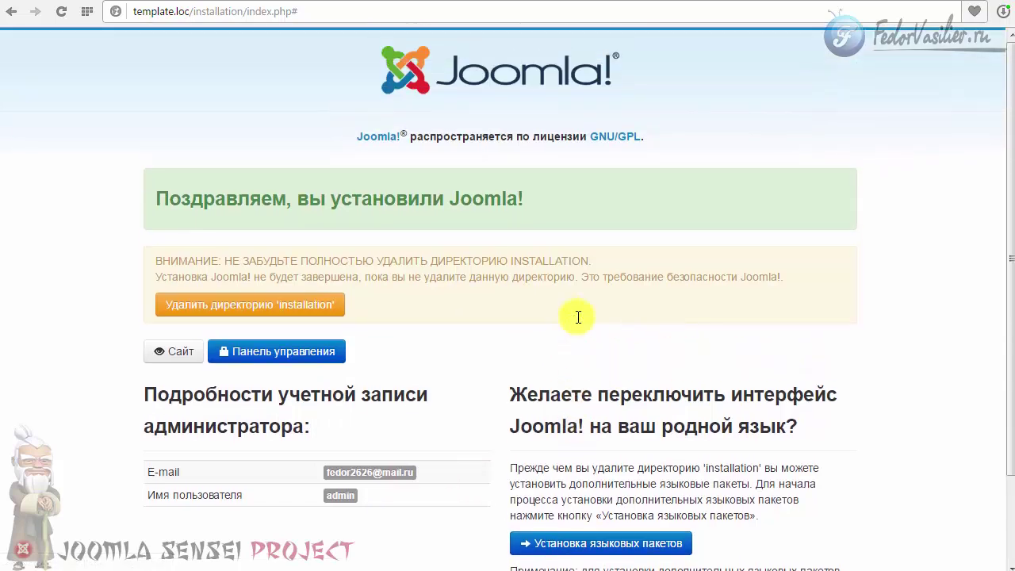
Delete the installation directory and open Панель управления in a new tab.
left_click(198, 306)
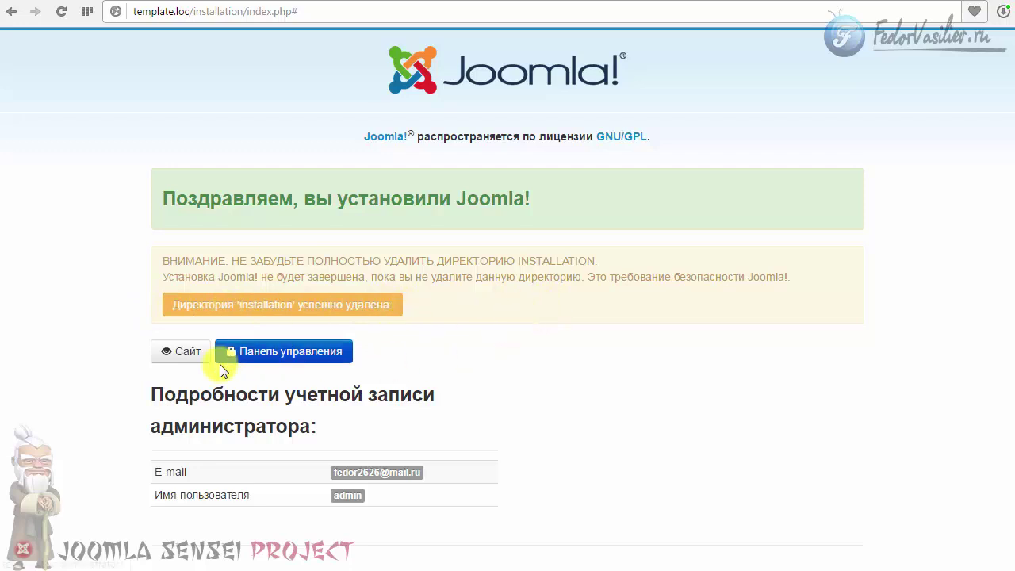
right_click(247, 356)
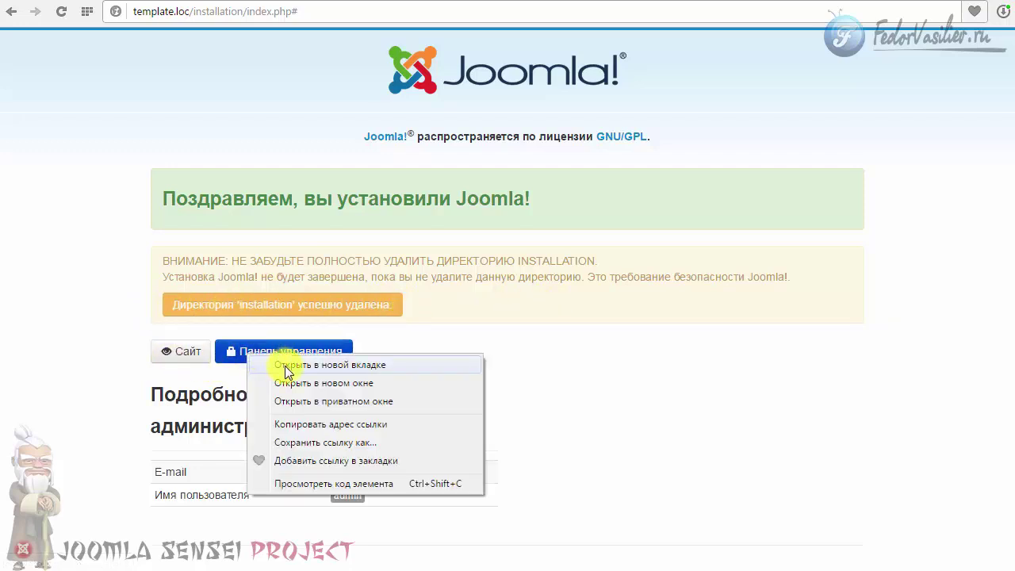
left_click(287, 366)
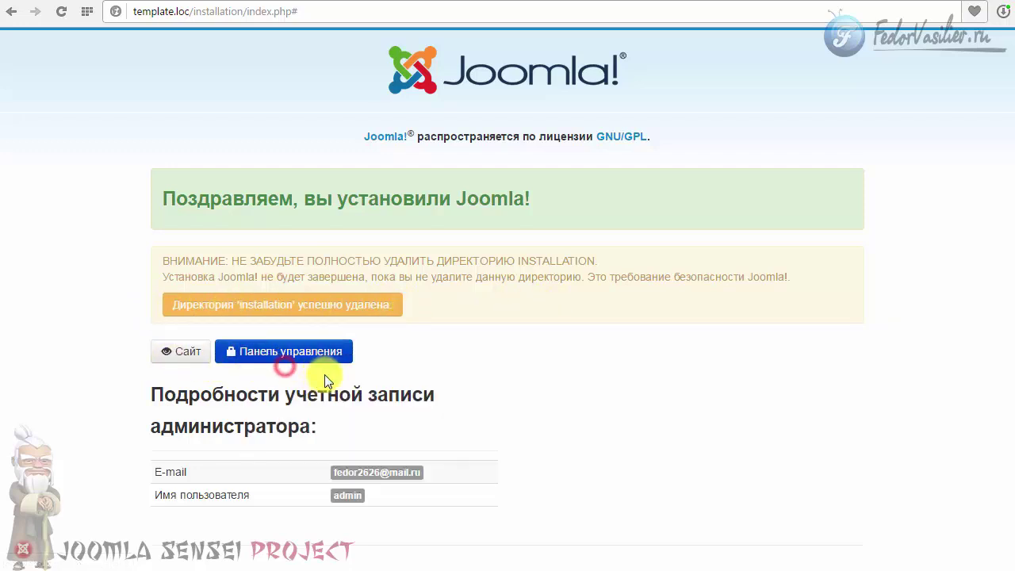
Open the new site and pick the Politics layout under 06 Homepage Layouts.
left_click(176, 354)
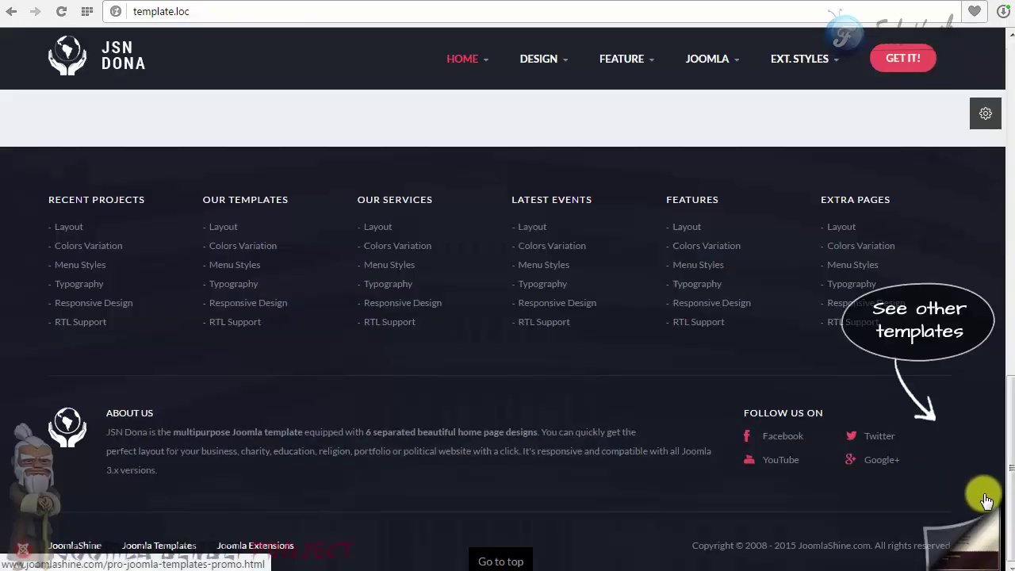
scroll(998, 280, "up", 10)
scroll(998, 280, "up", 5)
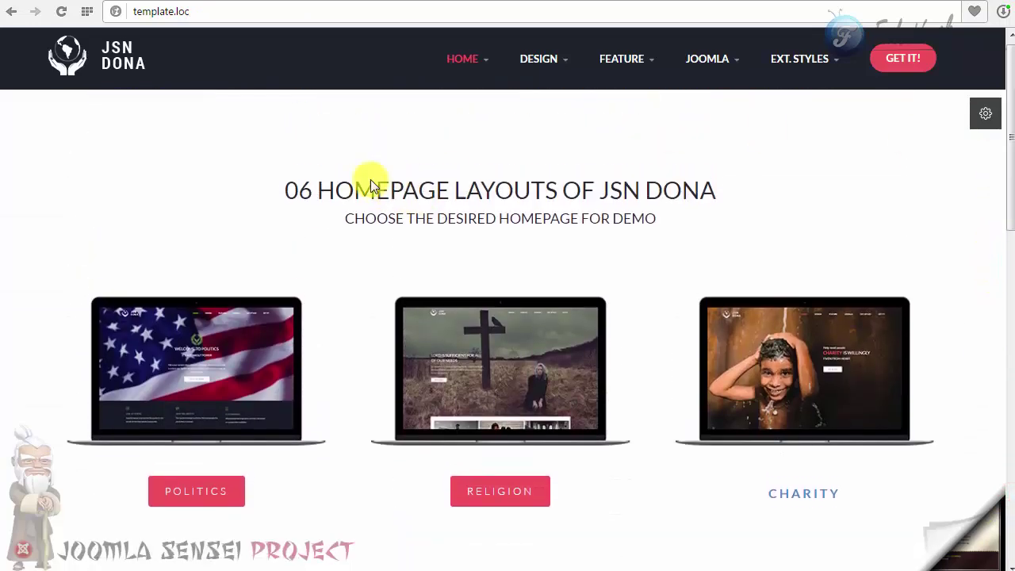
mouse_move(544, 35)
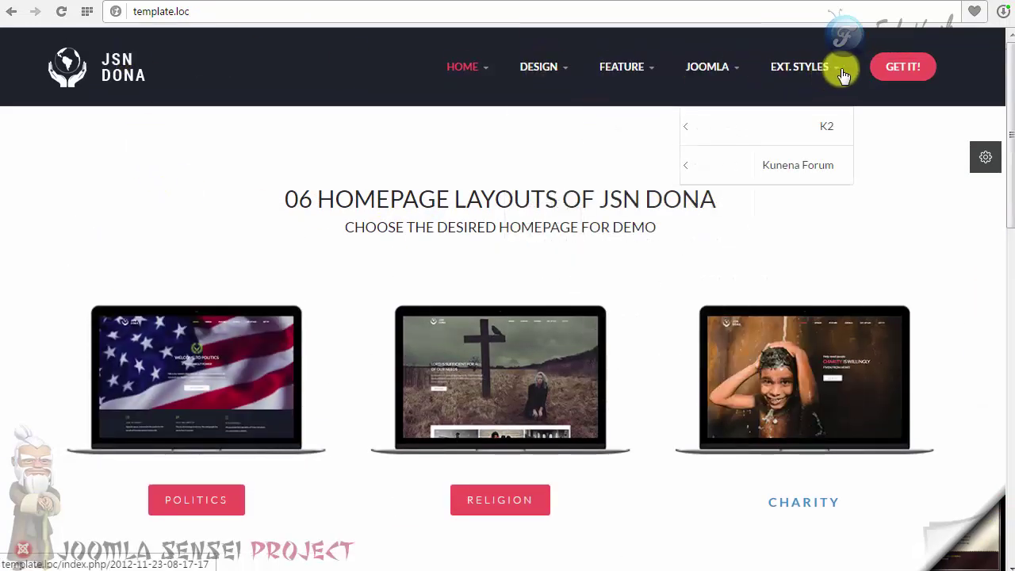
scroll(760, 381, "down", 5)
scroll(444, 282, "up", 5)
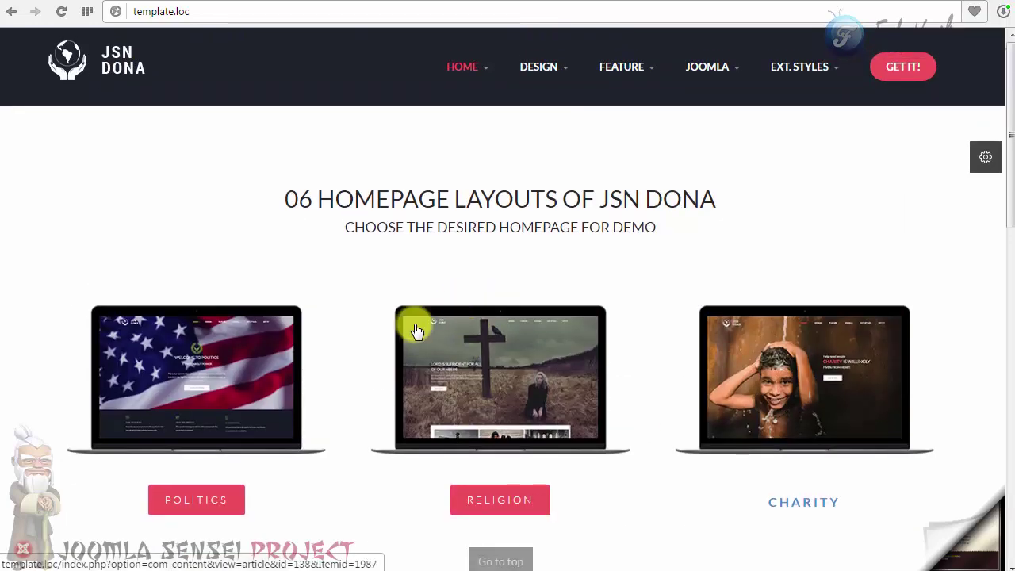
left_click(176, 387)
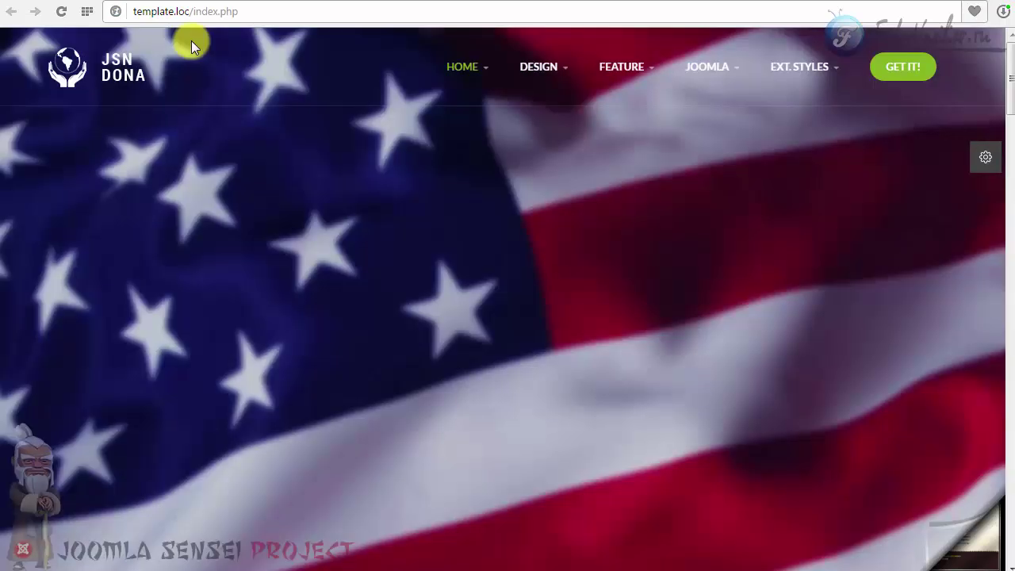
Scroll the Politics homepage to its footer, then switch to the administrator Control Panel.
left_click(148, 12)
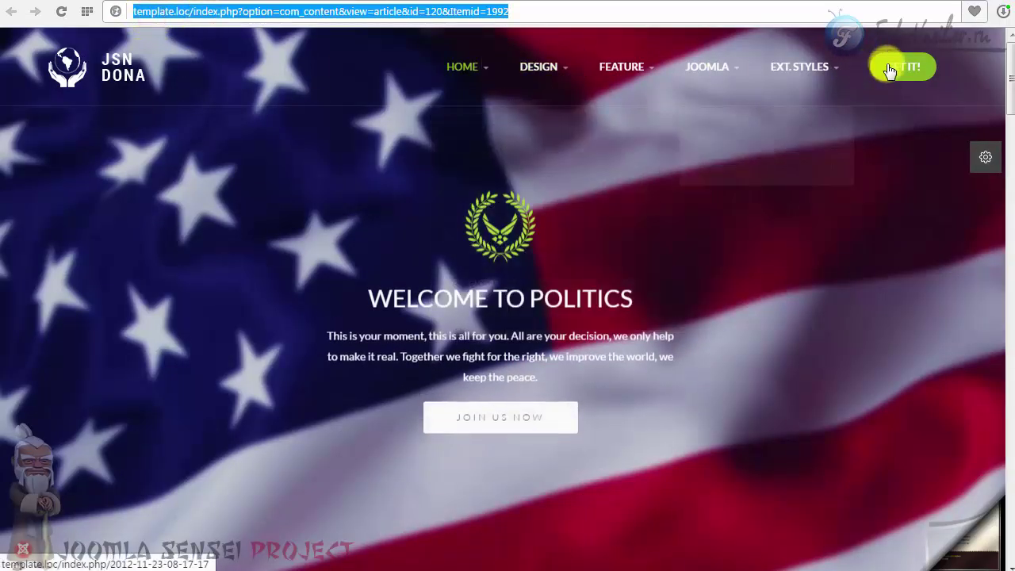
scroll(1004, 111, "down", 2)
scroll(492, 242, "down", 5)
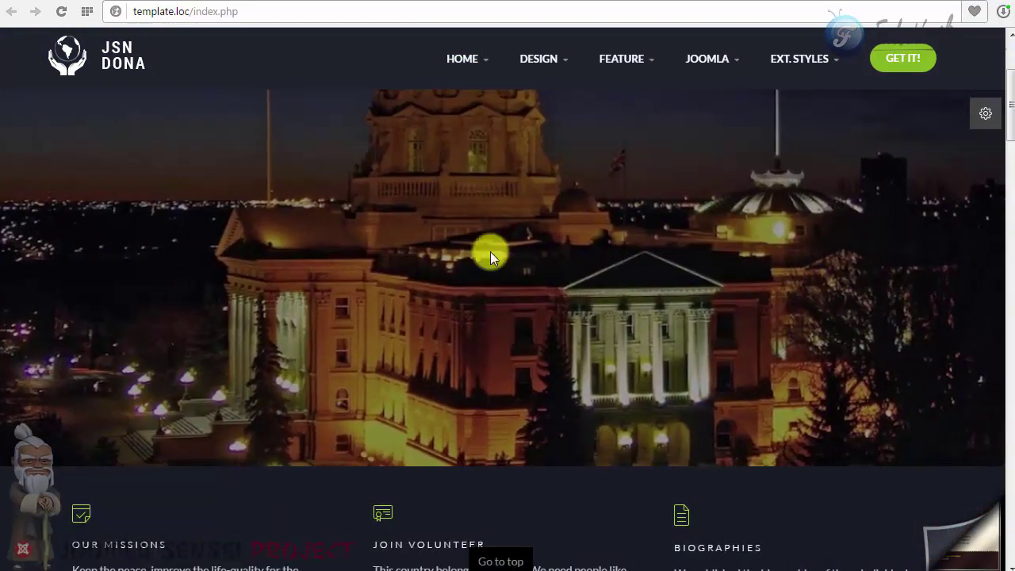
scroll(493, 237, "down", 3)
scroll(268, 198, "down", 9)
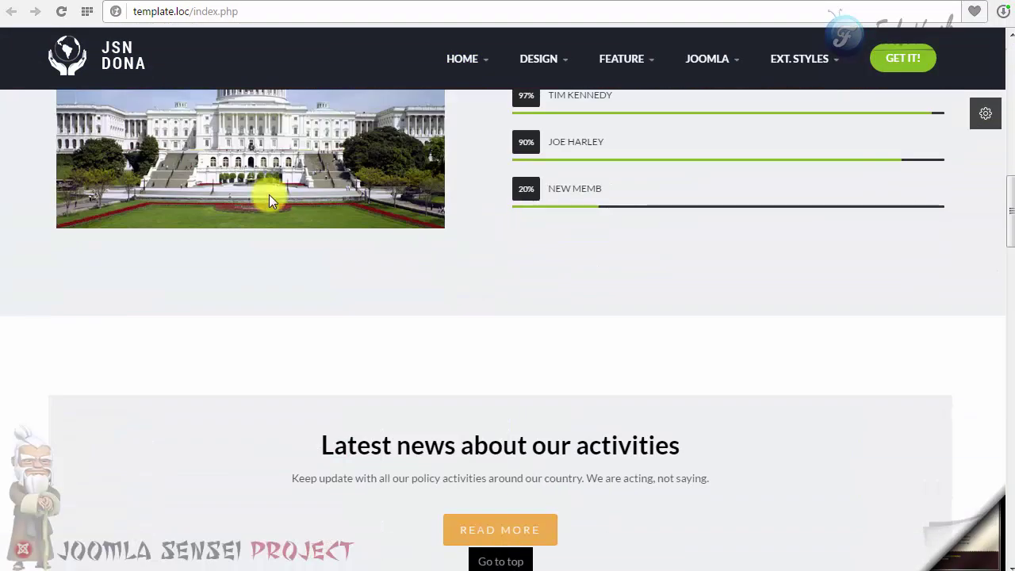
scroll(275, 198, "down", 5)
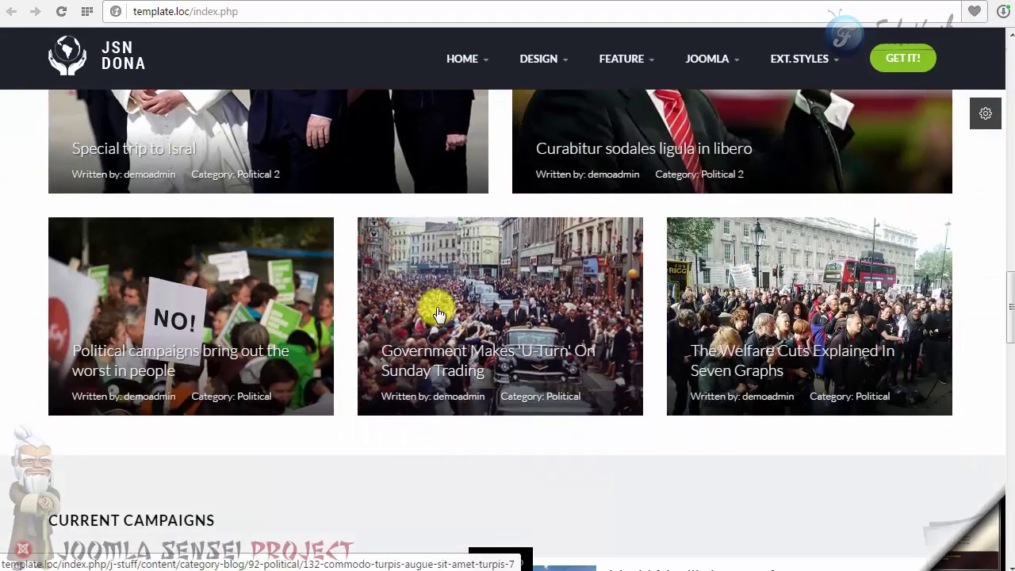
scroll(325, 372, "up", 5)
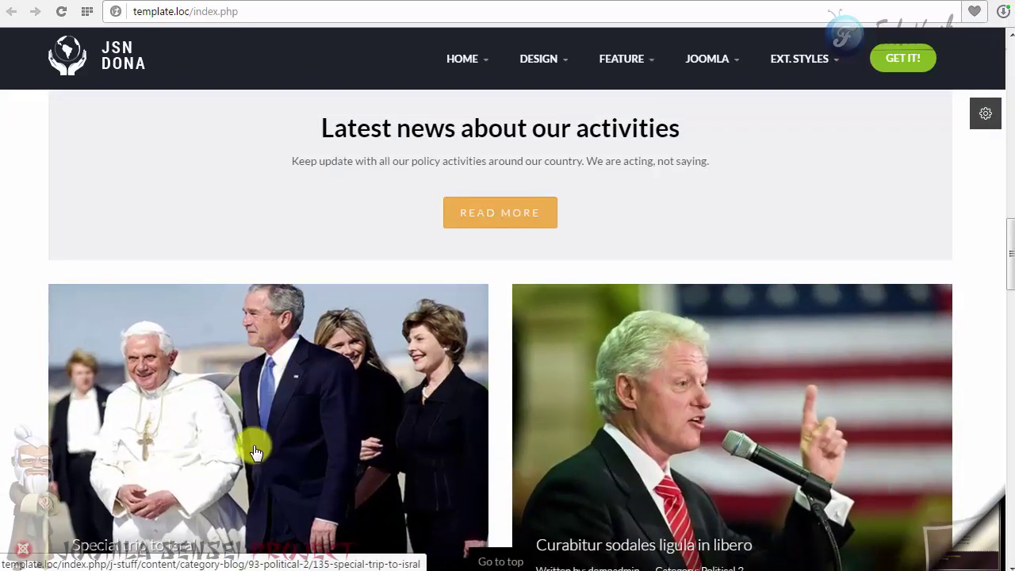
scroll(773, 412, "down", 15)
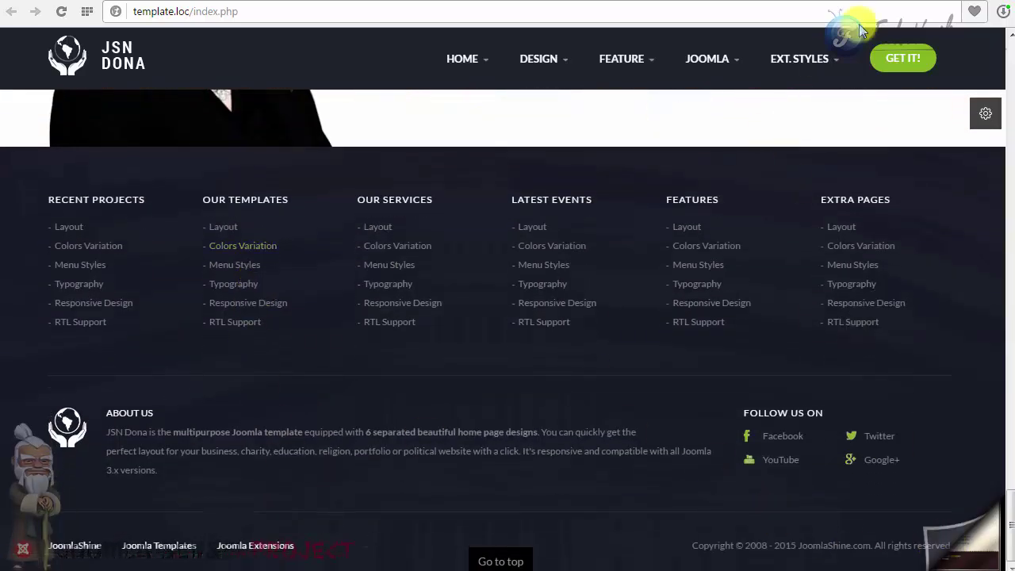
left_click(892, 1)
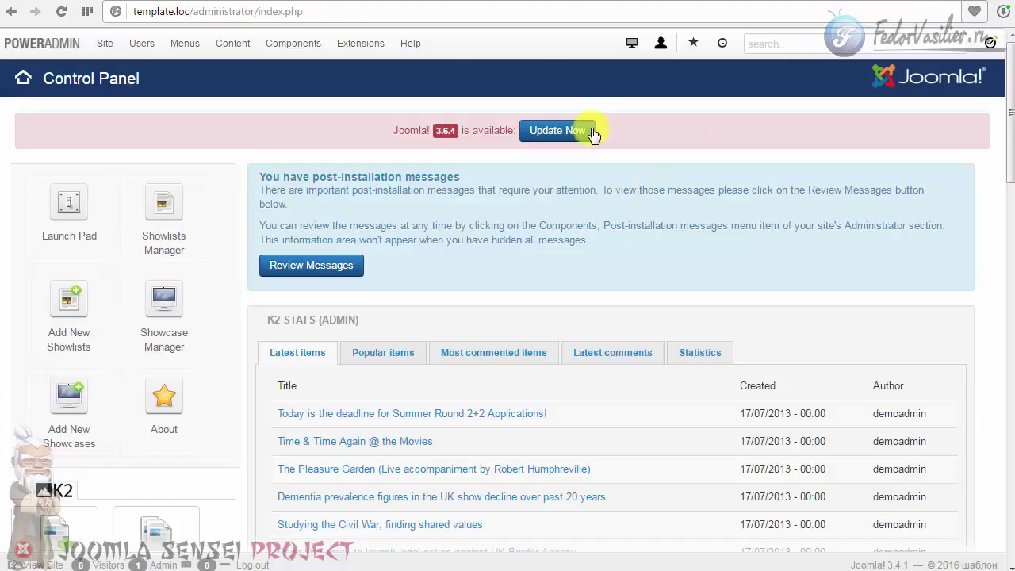
Browse the Control Panel's K2 and sidebar sections, then return to the front-end site.
scroll(90, 317, "down", 1)
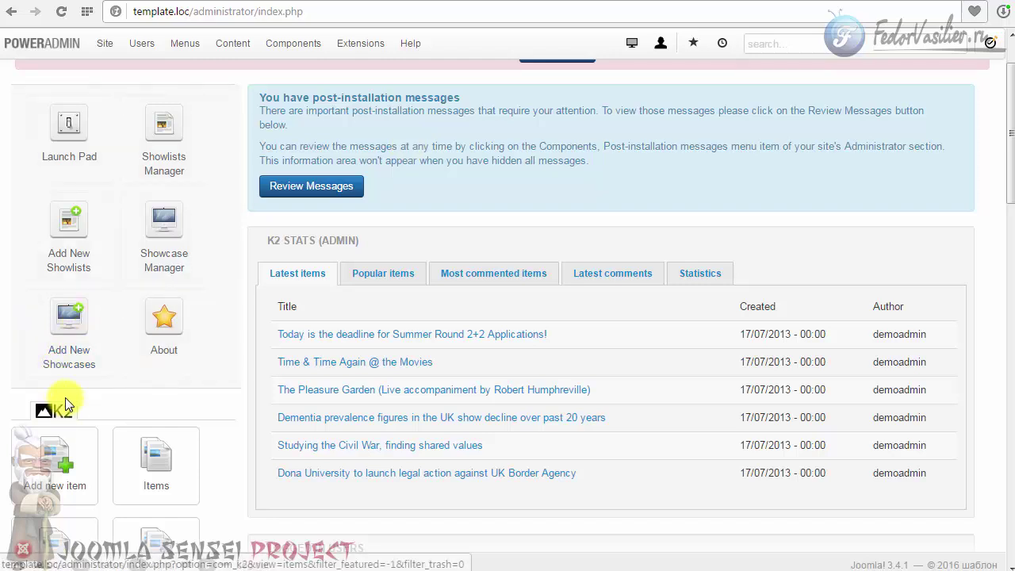
scroll(65, 398, "down", 3)
scroll(47, 285, "down", 9)
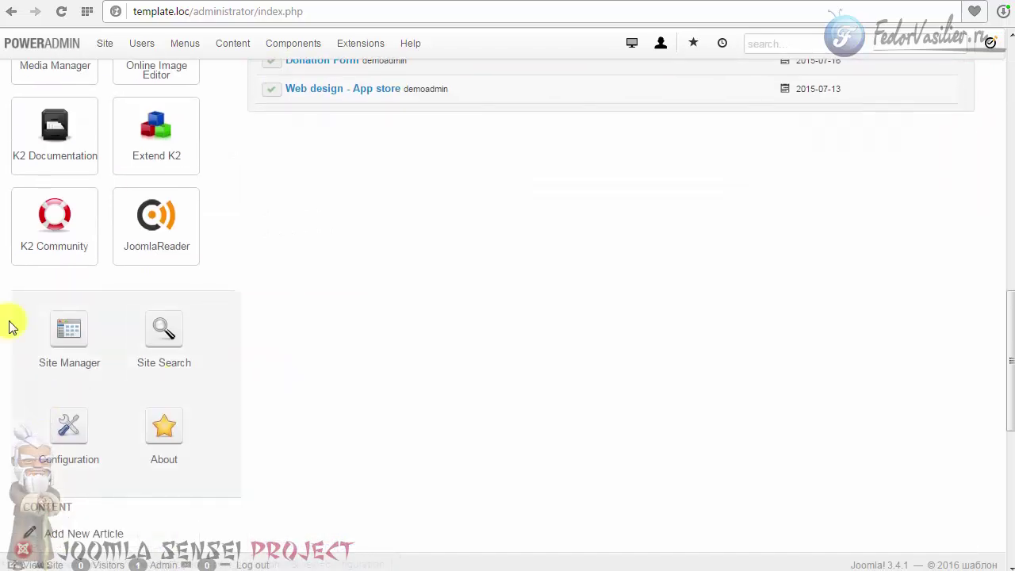
scroll(294, 426, "down", 6)
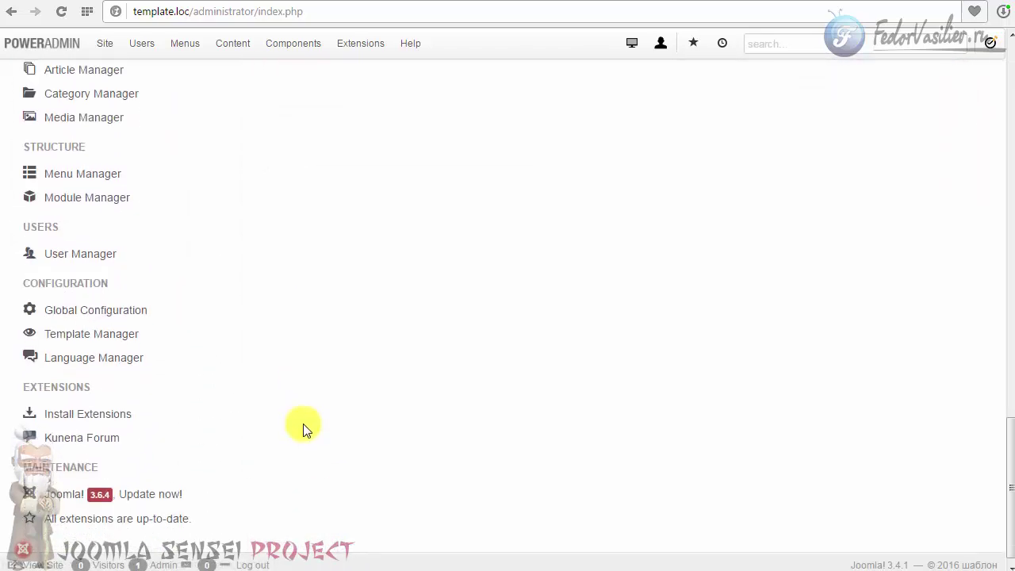
scroll(287, 393, "up", 2)
scroll(288, 393, "up", 15)
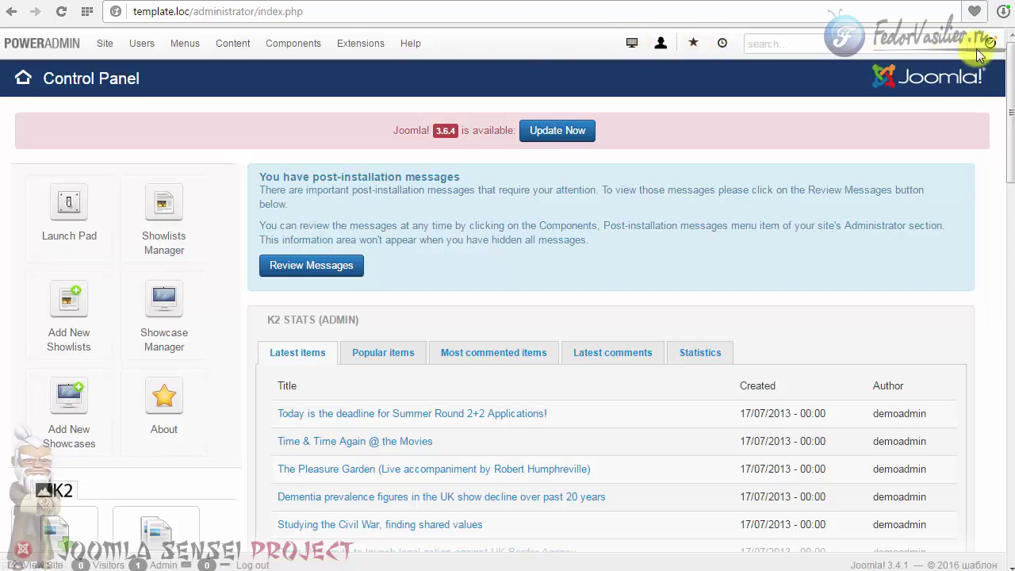
scroll(521, 135, "down", 3)
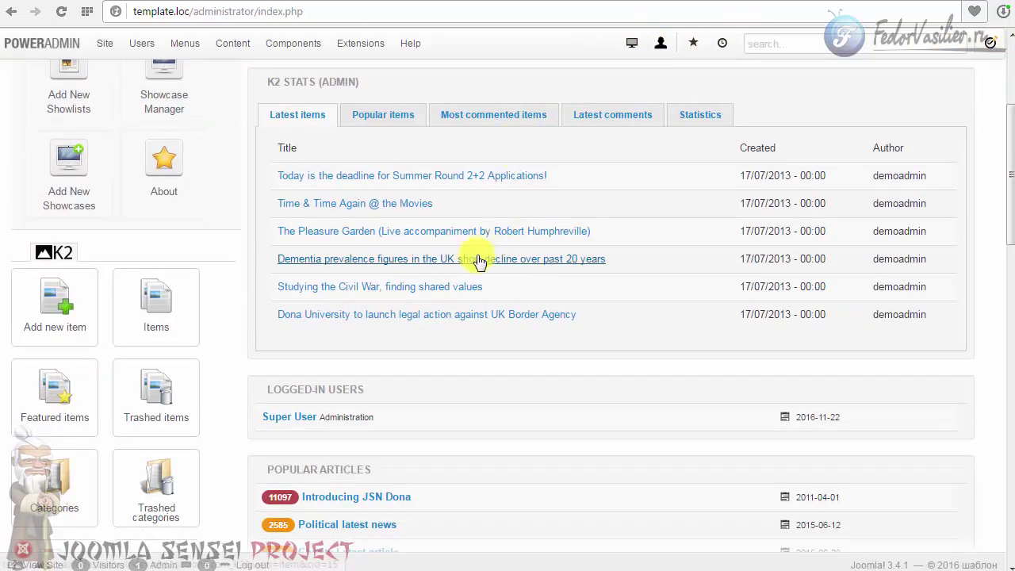
scroll(479, 262, "up", 3)
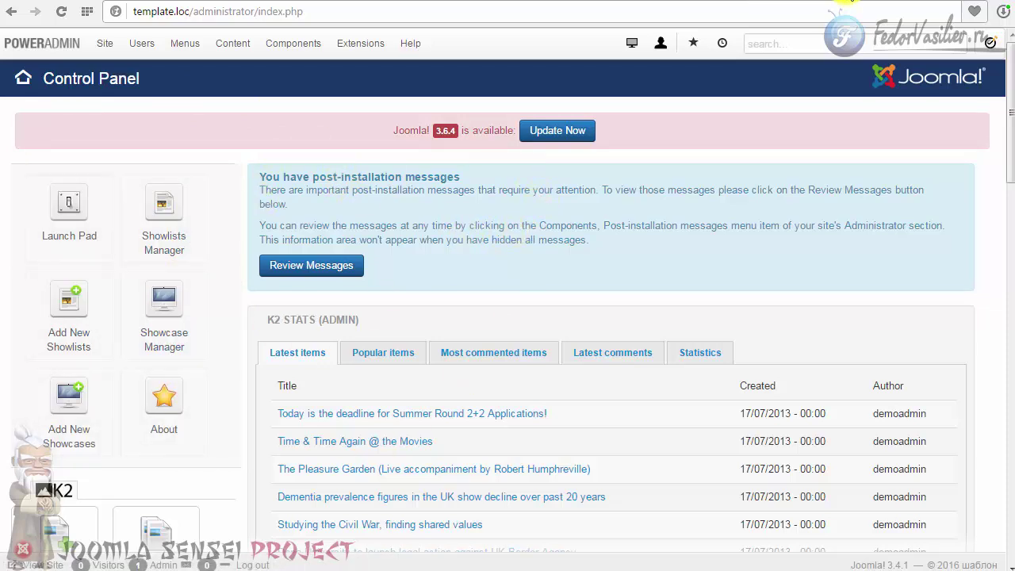
left_click(847, 4)
Scroll up and down the Politics homepage to review its Our Missions, Volunteer and Biographies sections.
scroll(630, 252, "up", 12)
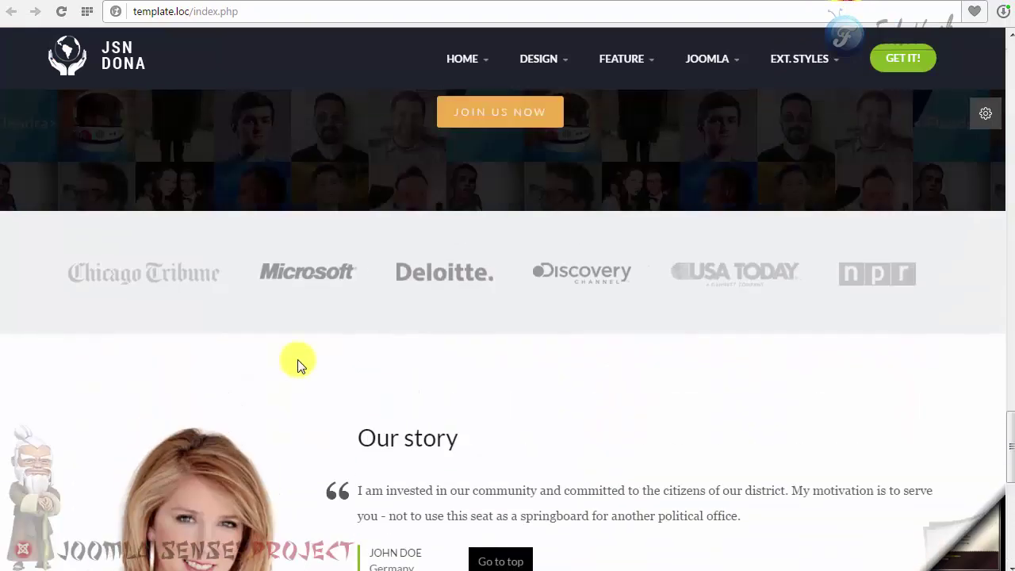
scroll(508, 290, "up", 10)
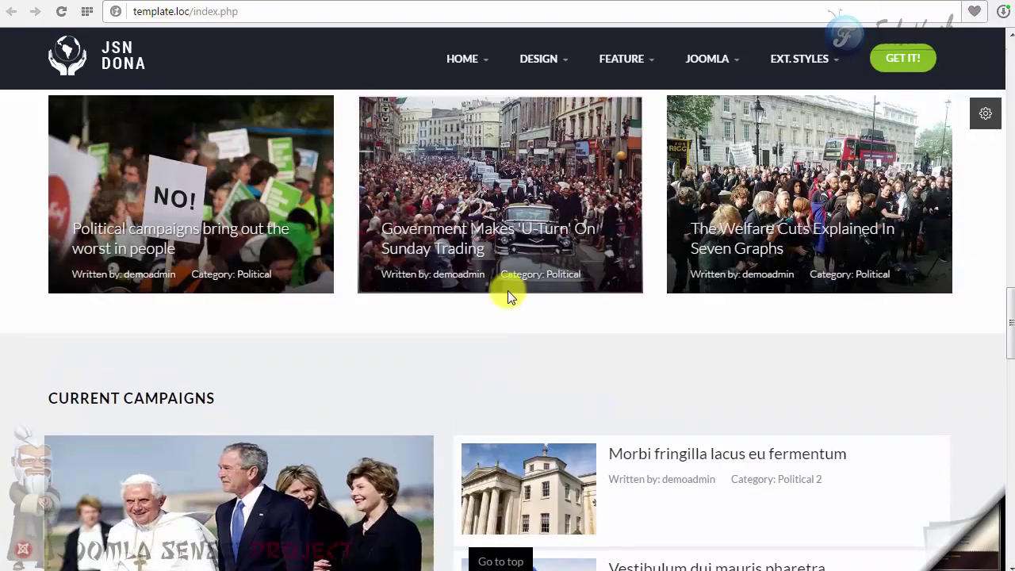
scroll(575, 243, "up", 5)
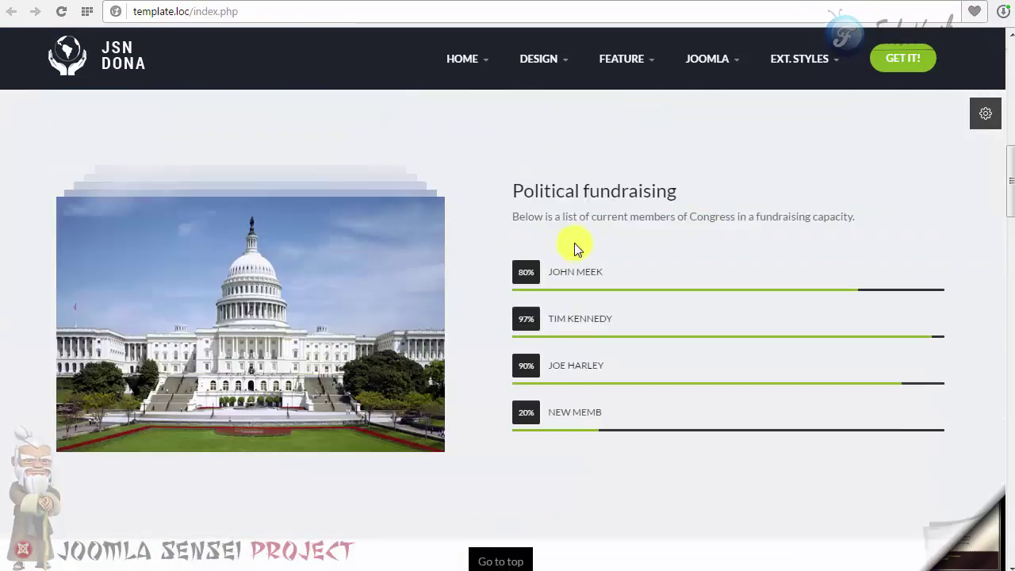
scroll(574, 243, "up", 6)
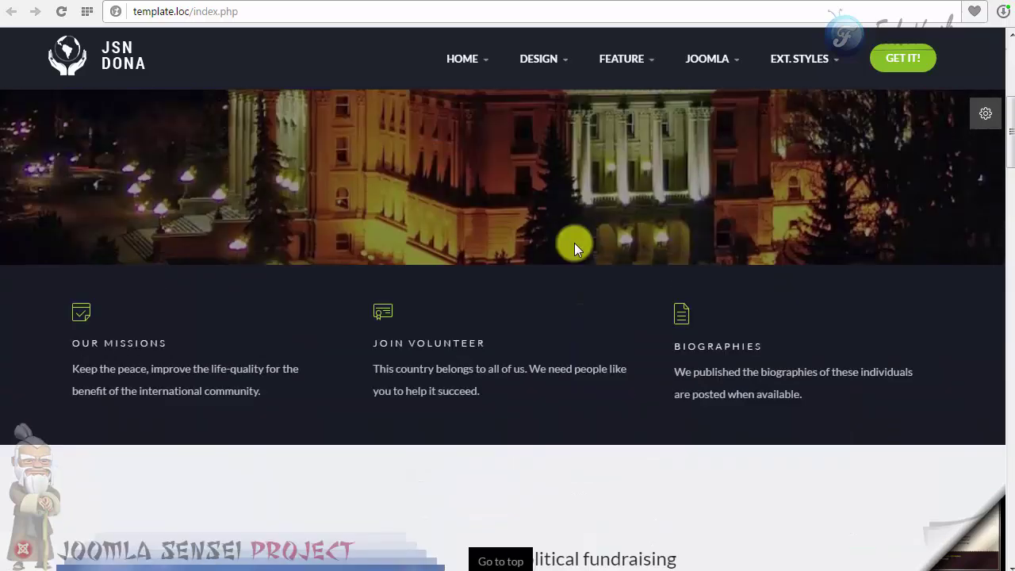
scroll(575, 243, "up", 2)
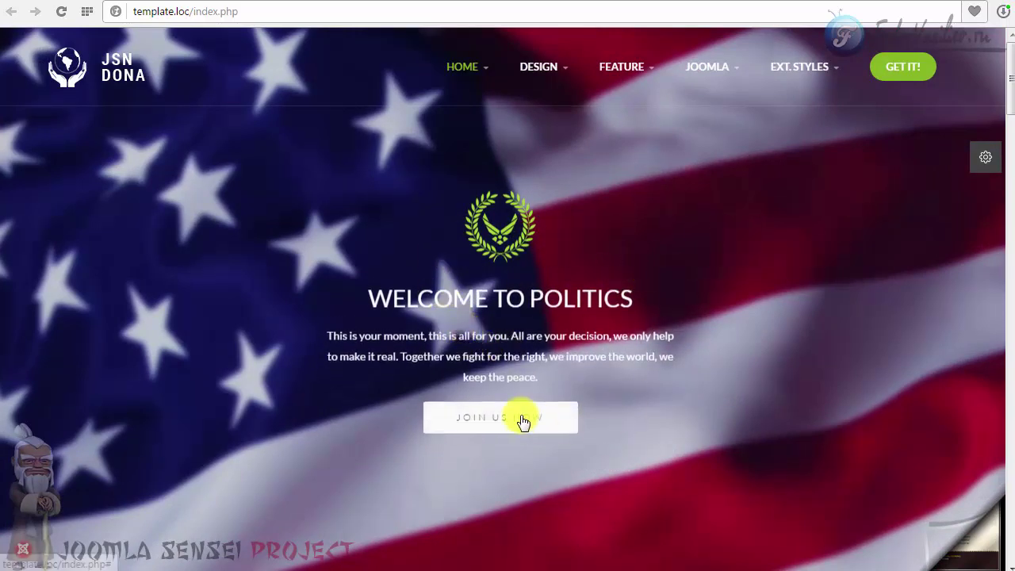
scroll(730, 294, "down", 2)
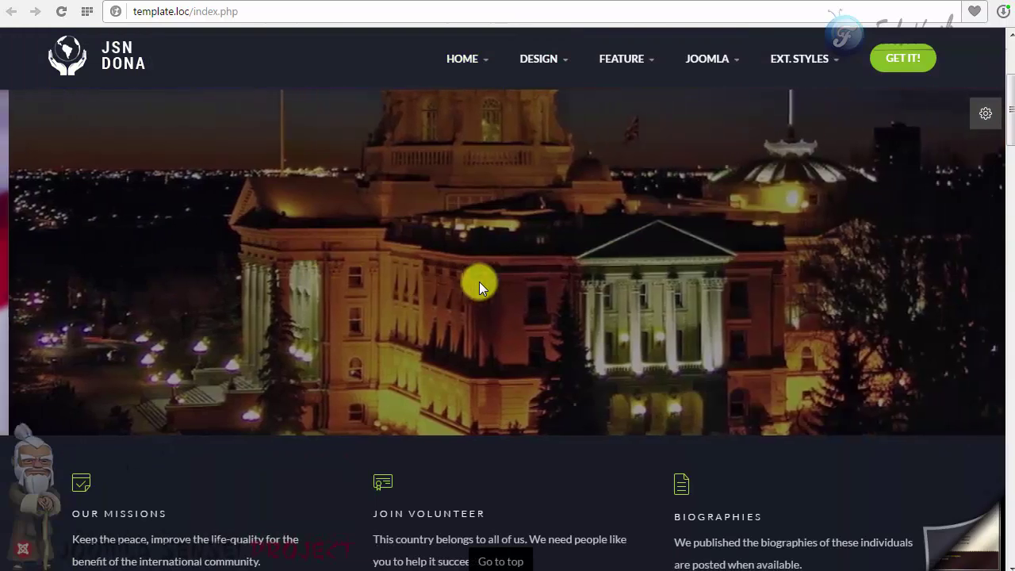
scroll(483, 284, "down", 3)
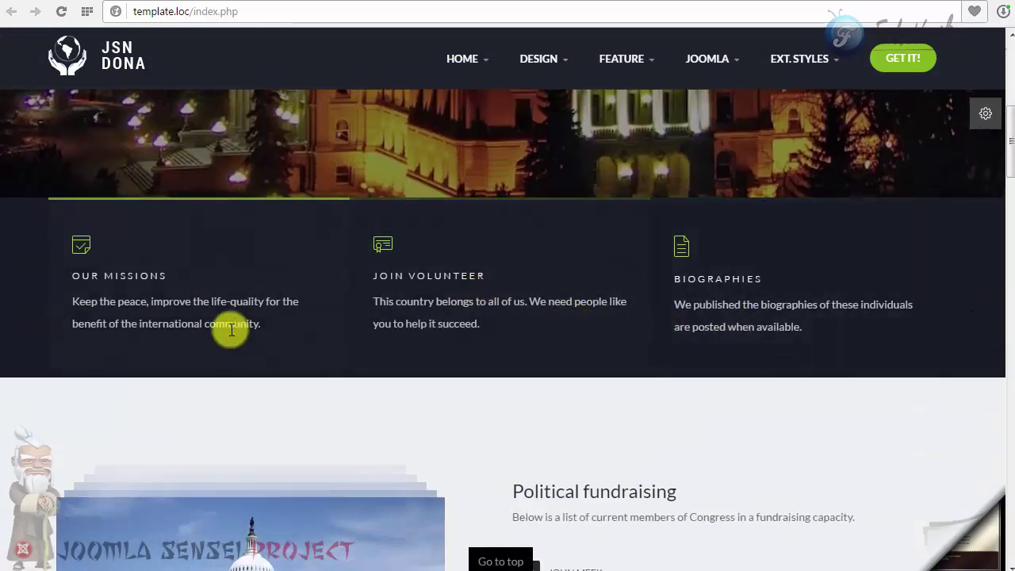
scroll(231, 330, "up", 5)
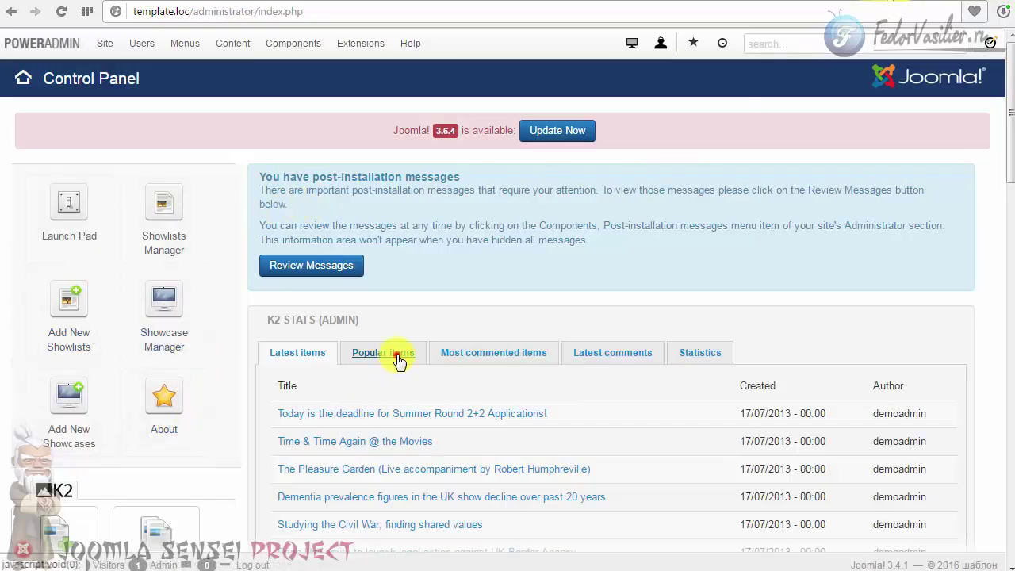
Switch the K2 Stats panel to list Popular items.
left_click(399, 358)
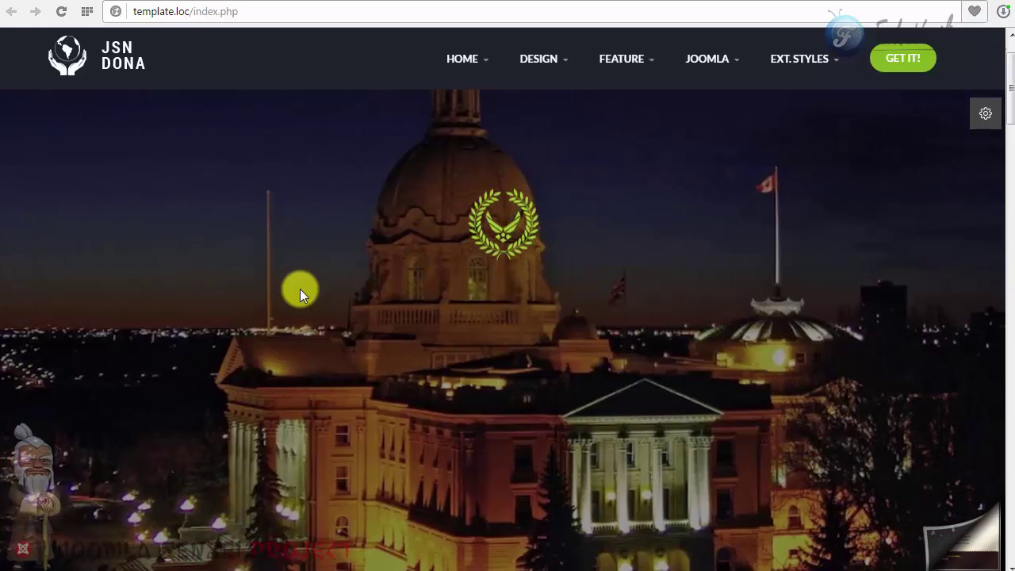
scroll(299, 289, "down", 5)
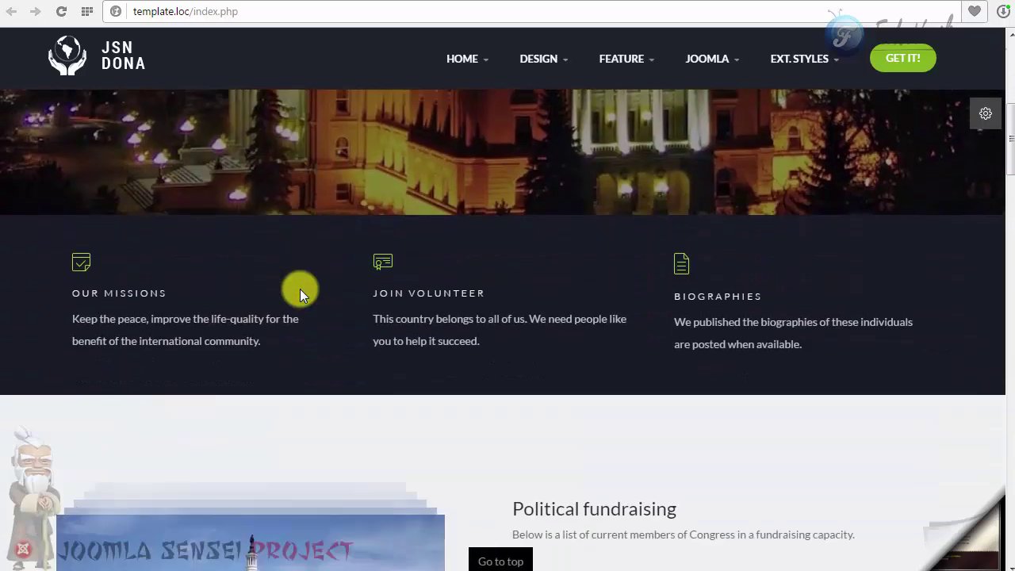
scroll(431, 248, "down", 3)
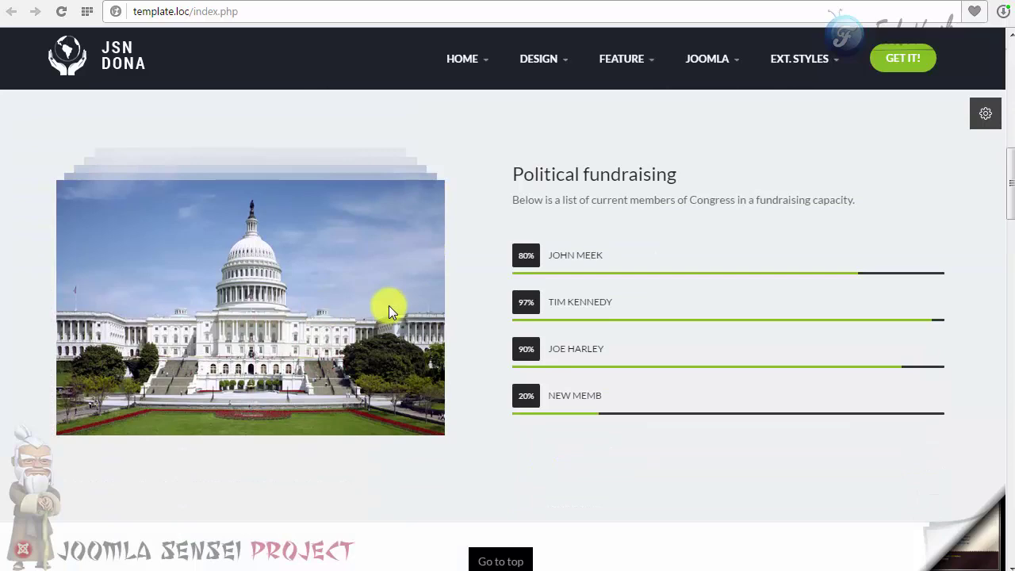
scroll(389, 307, "down", 8)
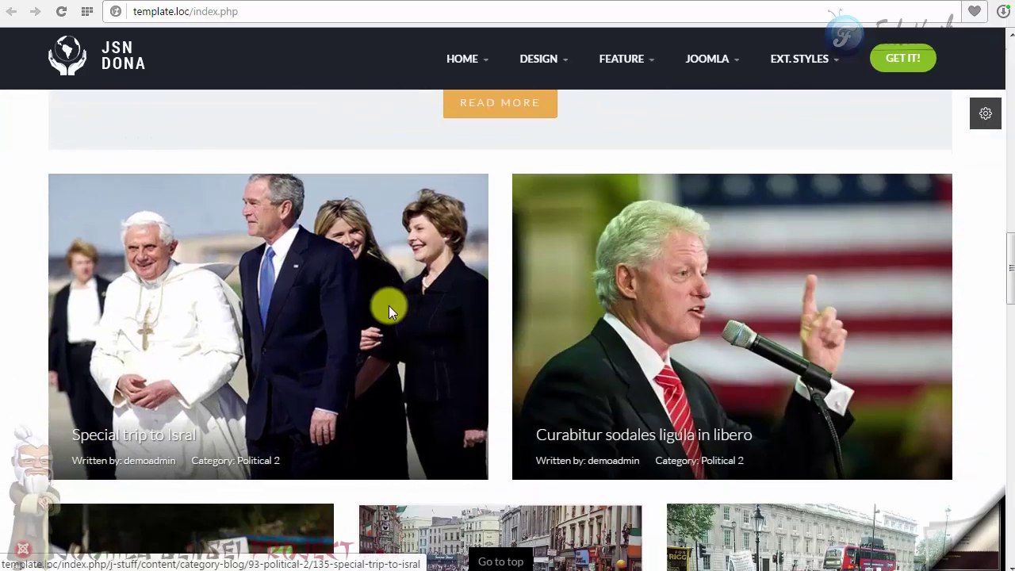
scroll(389, 305, "down", 3)
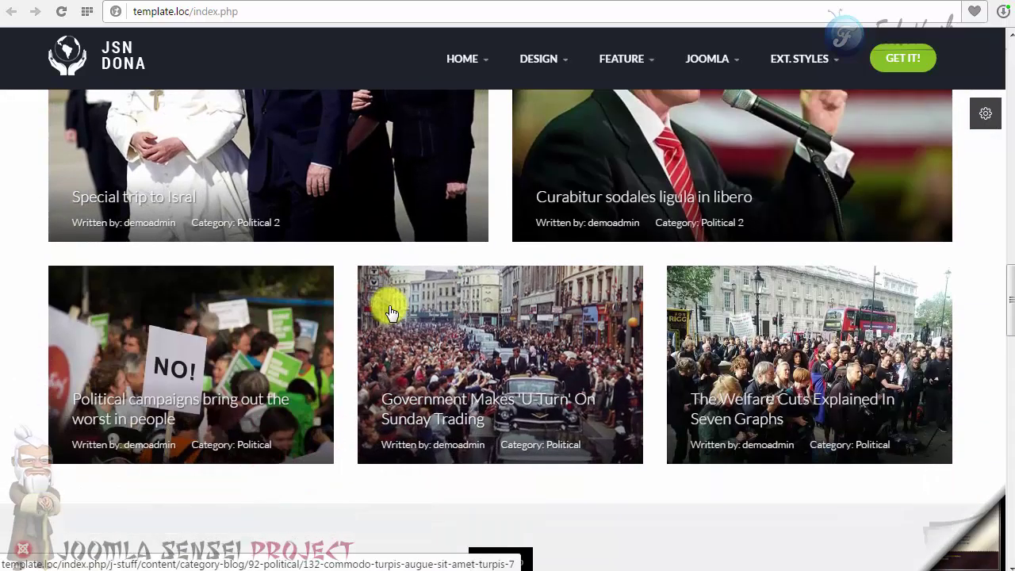
scroll(391, 311, "down", 4)
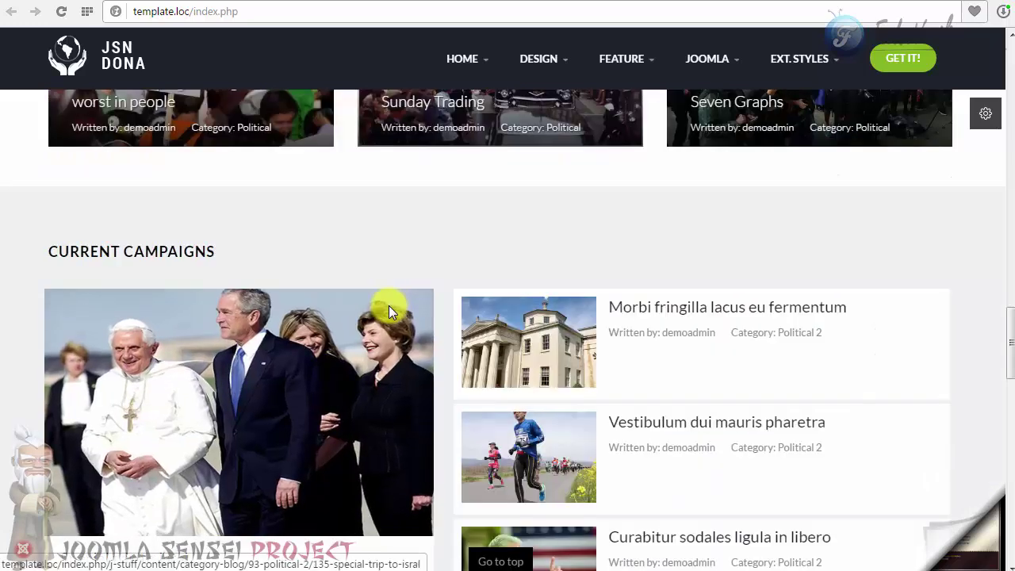